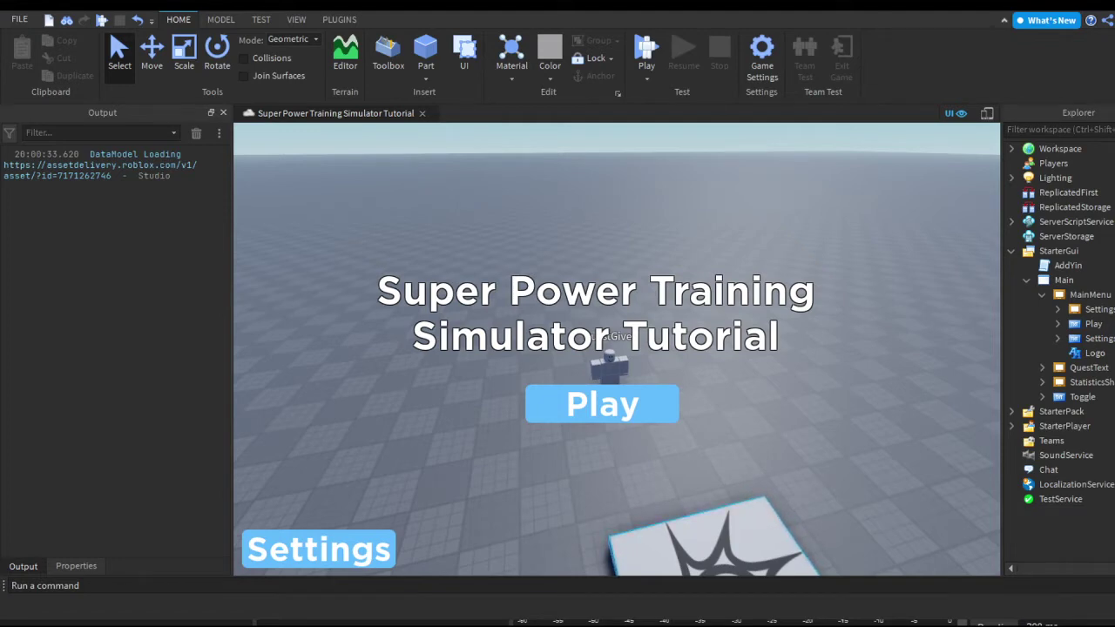
# Insert the Abbreviate module from My Models in the Toolbox into the Workspace.
pyautogui.click(388, 52)
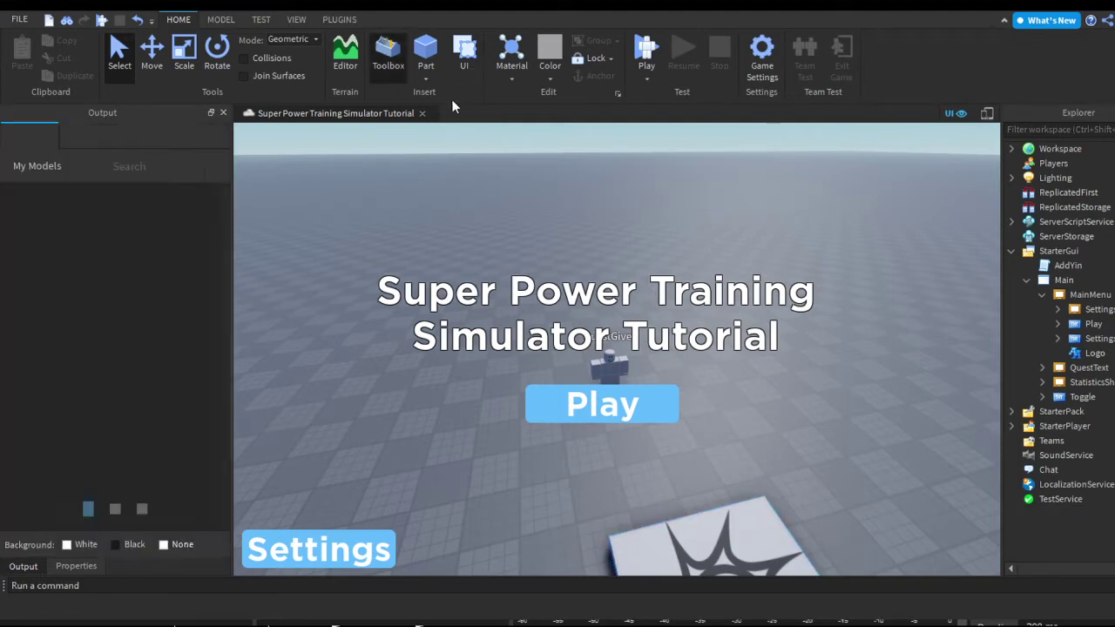
pyautogui.scroll(-2, 89, 406)
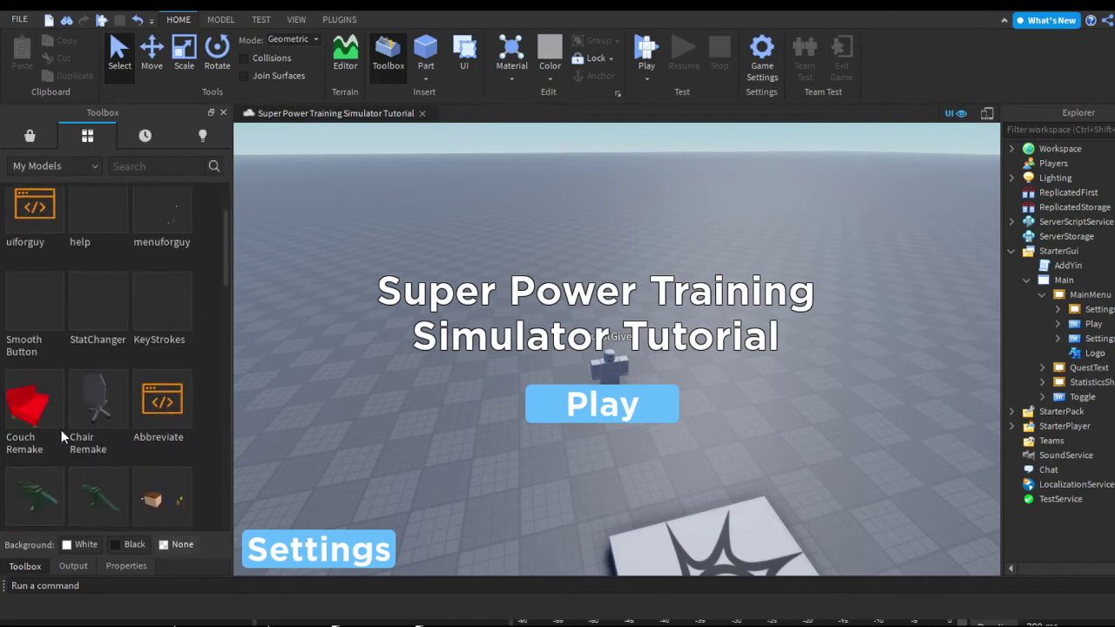
pyautogui.click(161, 401)
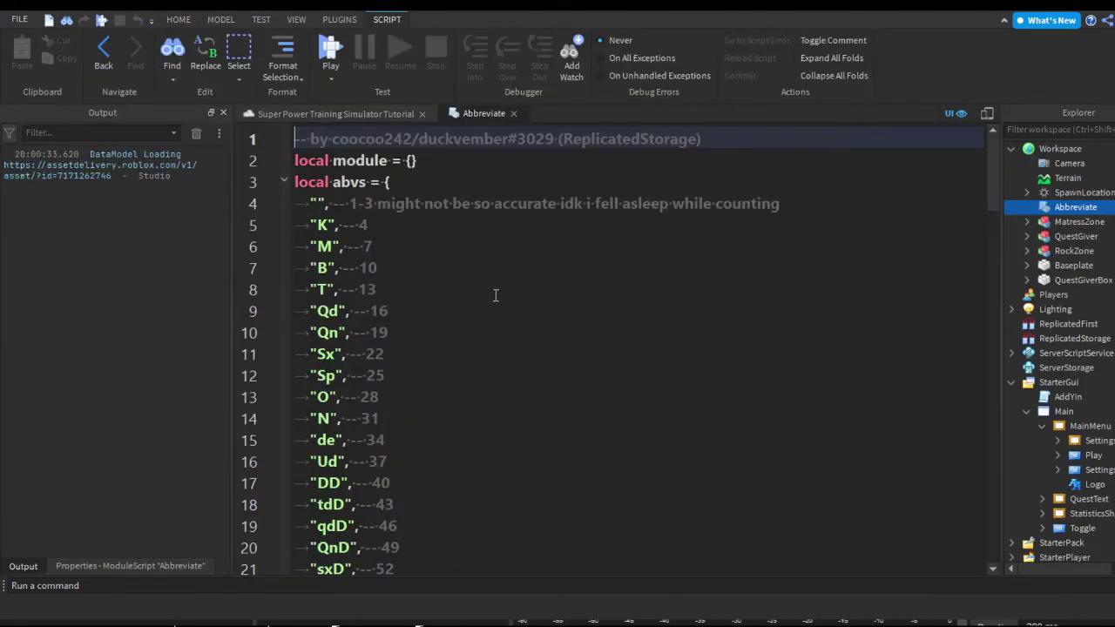
# Scroll through the Abbreviate script's abbreviation table and abbreviate function code.
pyautogui.press('Down')
pyautogui.press('Down')
pyautogui.press('Down')
pyautogui.press('Down')
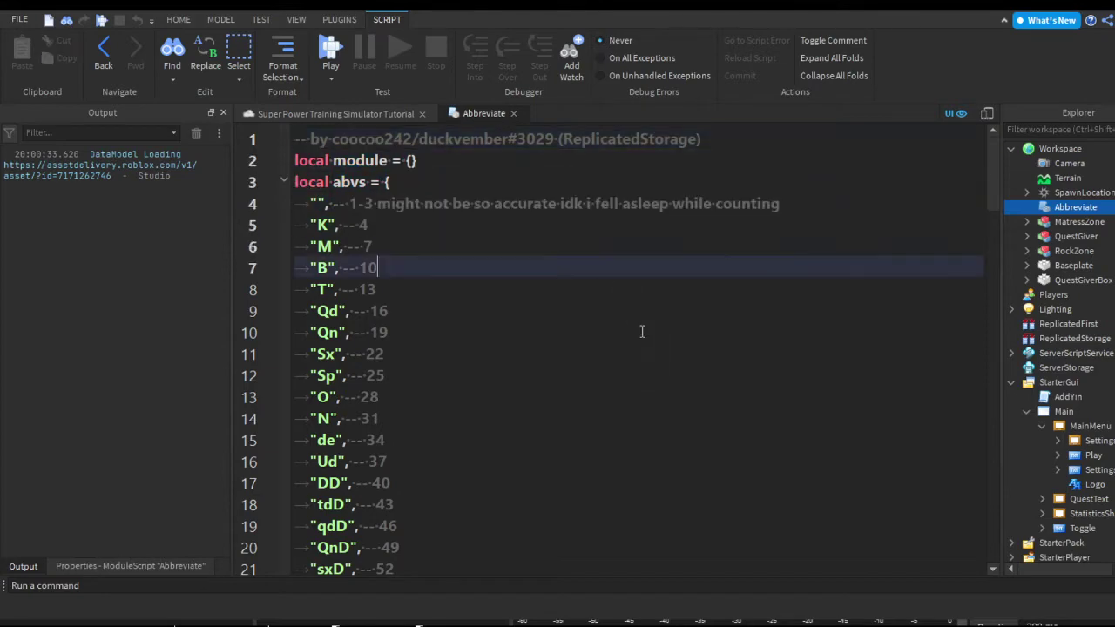
pyautogui.scroll(-5, 642, 331)
pyautogui.scroll(-12, 642, 523)
pyautogui.scroll(-9, 643, 575)
pyautogui.scroll(3, 642, 575)
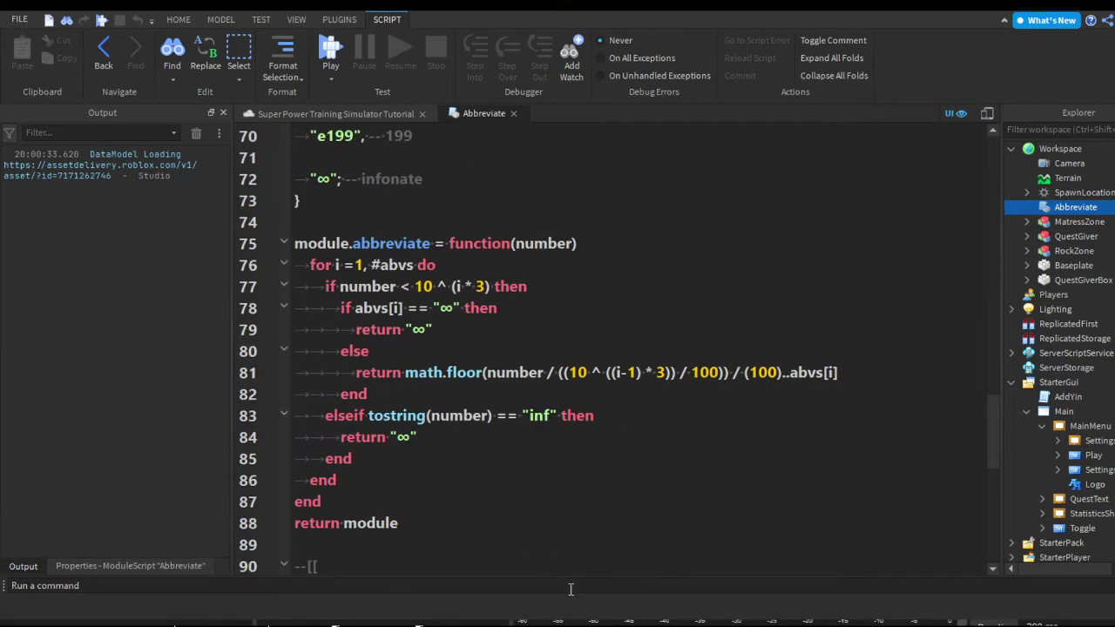
pyautogui.moveTo(401, 523); pyautogui.dragTo(296, 244)
pyautogui.press('Up')
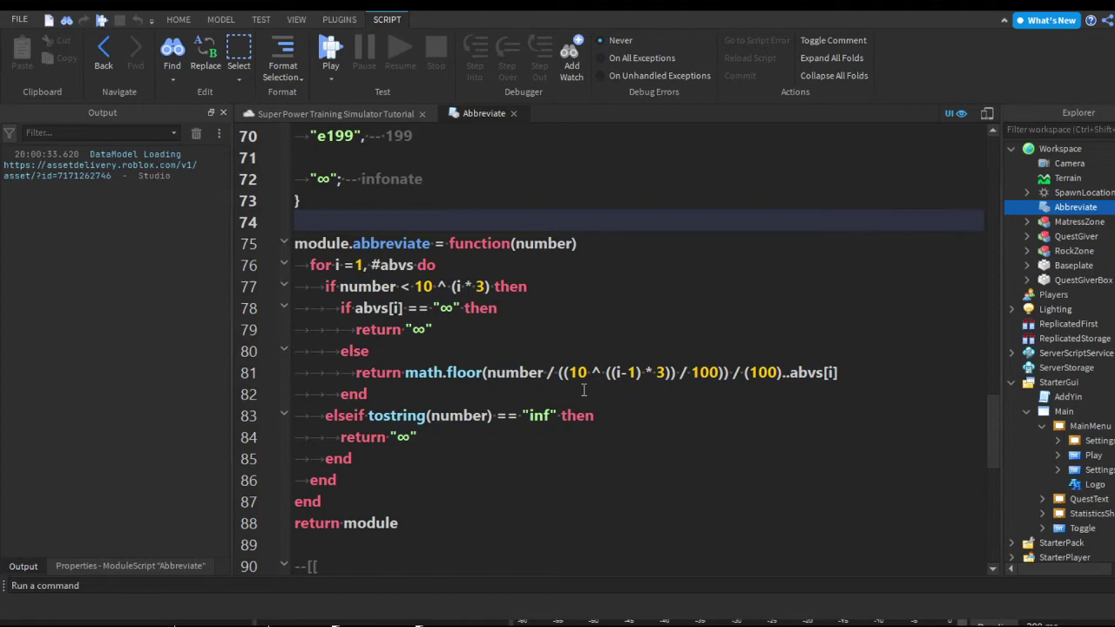
pyautogui.scroll(-4, 558, 354)
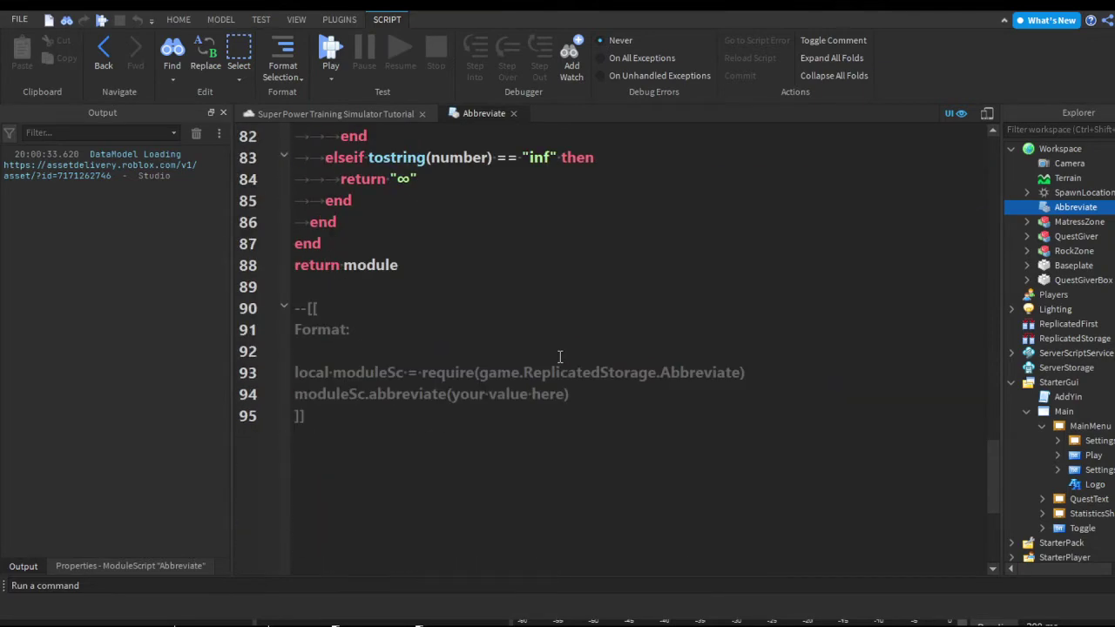
pyautogui.scroll(4, 560, 354)
pyautogui.scroll(4, 562, 355)
pyautogui.scroll(1, 562, 374)
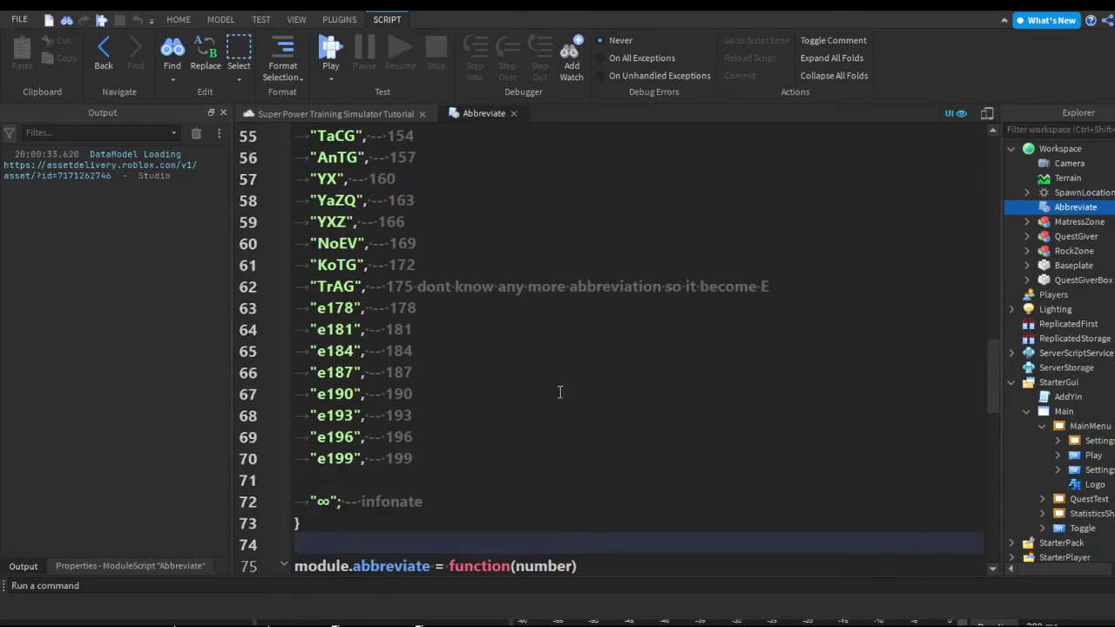
pyautogui.scroll(8, 568, 483)
pyautogui.scroll(4, 580, 488)
pyautogui.scroll(5, 582, 491)
pyautogui.scroll(1, 582, 492)
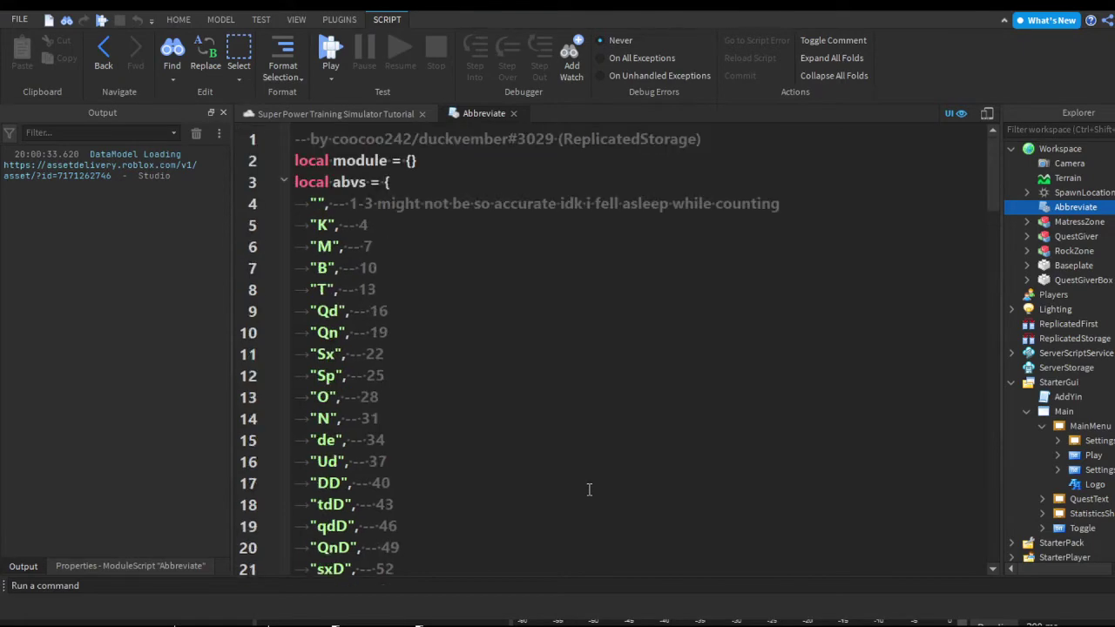
pyautogui.scroll(-6, 589, 488)
pyautogui.scroll(-11, 605, 497)
pyautogui.scroll(-4, 615, 511)
pyautogui.scroll(-2, 603, 517)
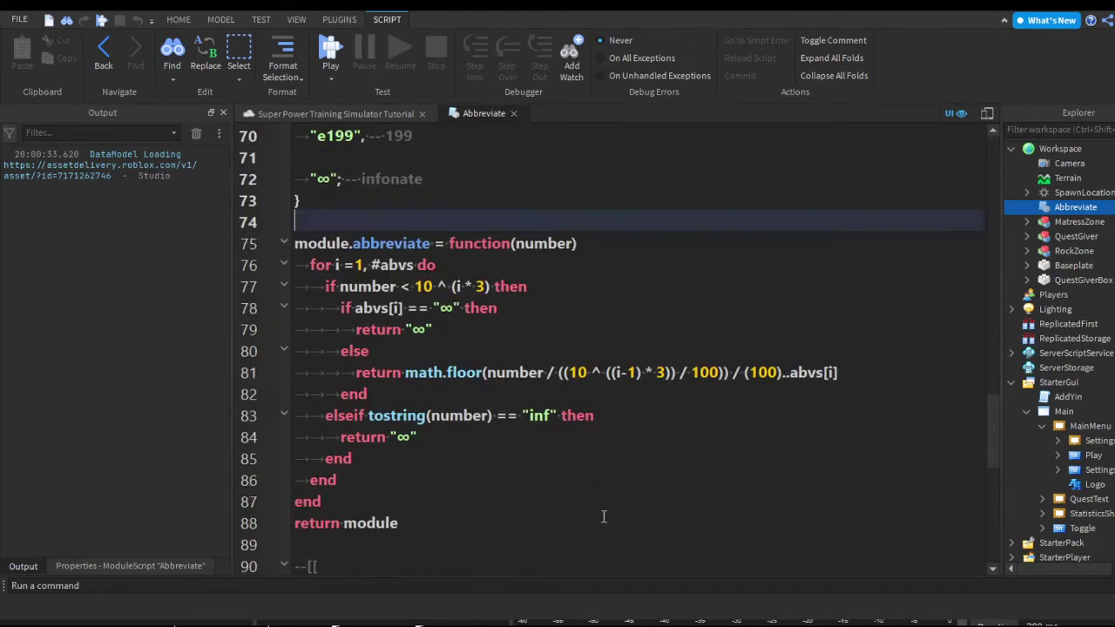
pyautogui.scroll(-1, 603, 516)
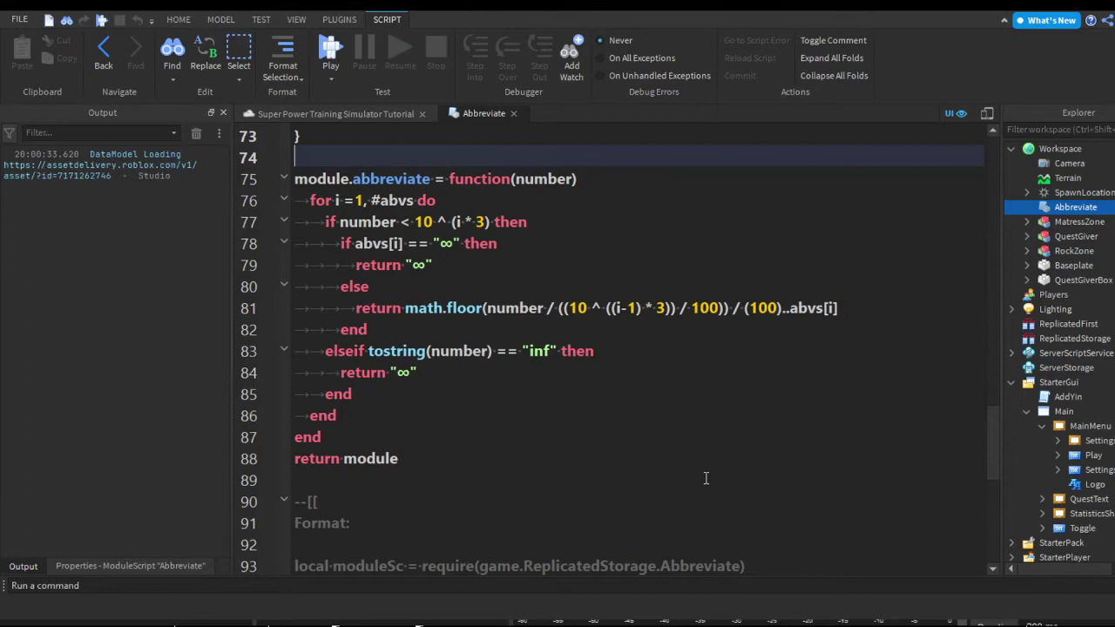
# Inspect a block of abbreviation entries, then close the Abbreviate script.
pyautogui.scroll(-1, 606, 494)
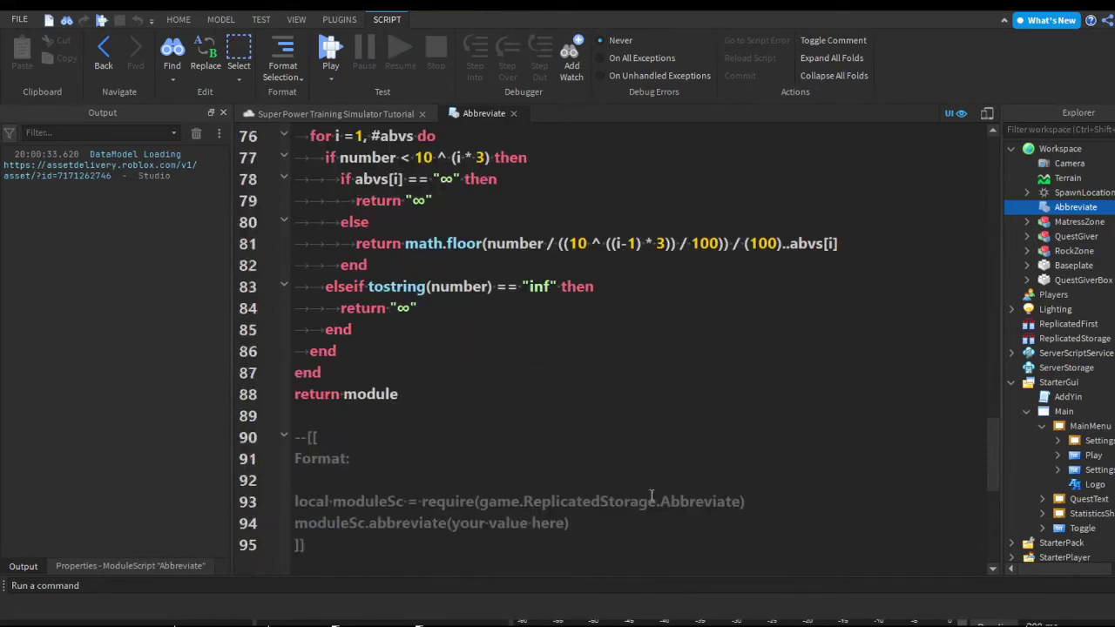
pyautogui.scroll(-1, 652, 501)
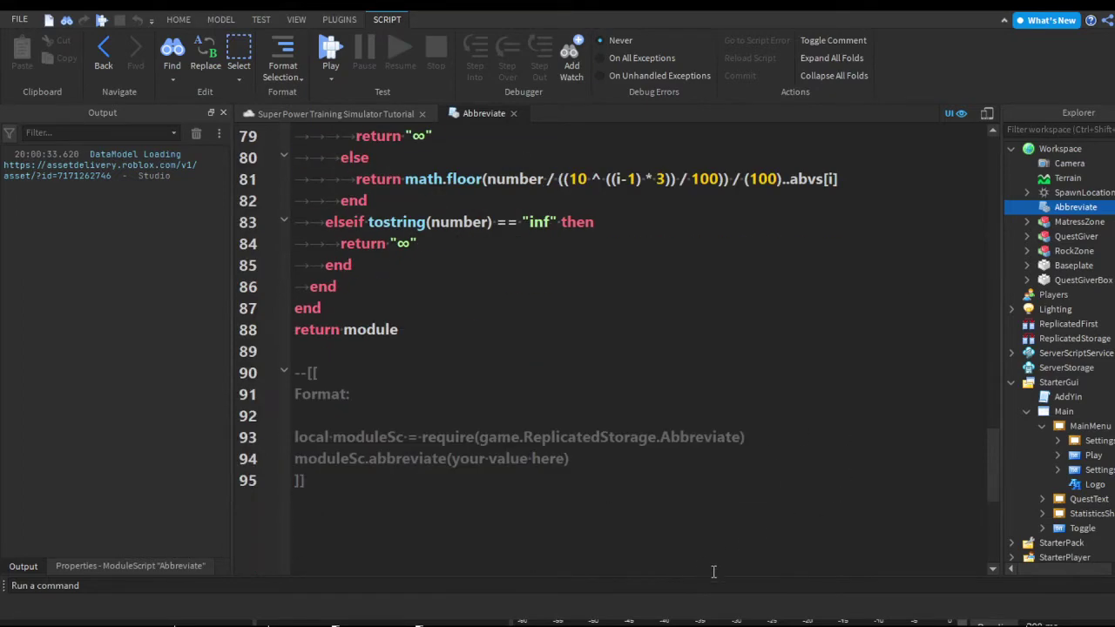
pyautogui.scroll(5, 751, 456)
pyautogui.scroll(1, 500, 493)
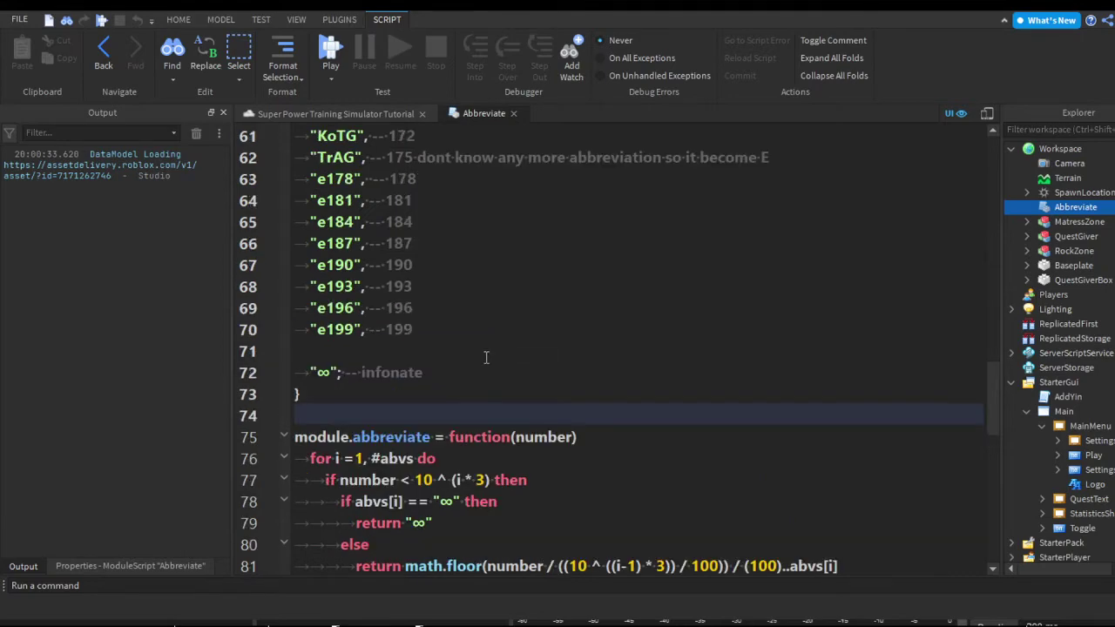
pyautogui.hotkey('shift', 'Up')
pyautogui.hotkey('shift', 'Up')
pyautogui.hotkey('shift', 'Up')
pyautogui.hotkey('shift', 'Up')
pyautogui.hotkey('shift', 'Up')
pyautogui.hotkey('shift', 'Up')
pyautogui.hotkey('shift', 'Up')
pyautogui.hotkey('shift', 'Up')
pyautogui.hotkey('shift', 'Up')
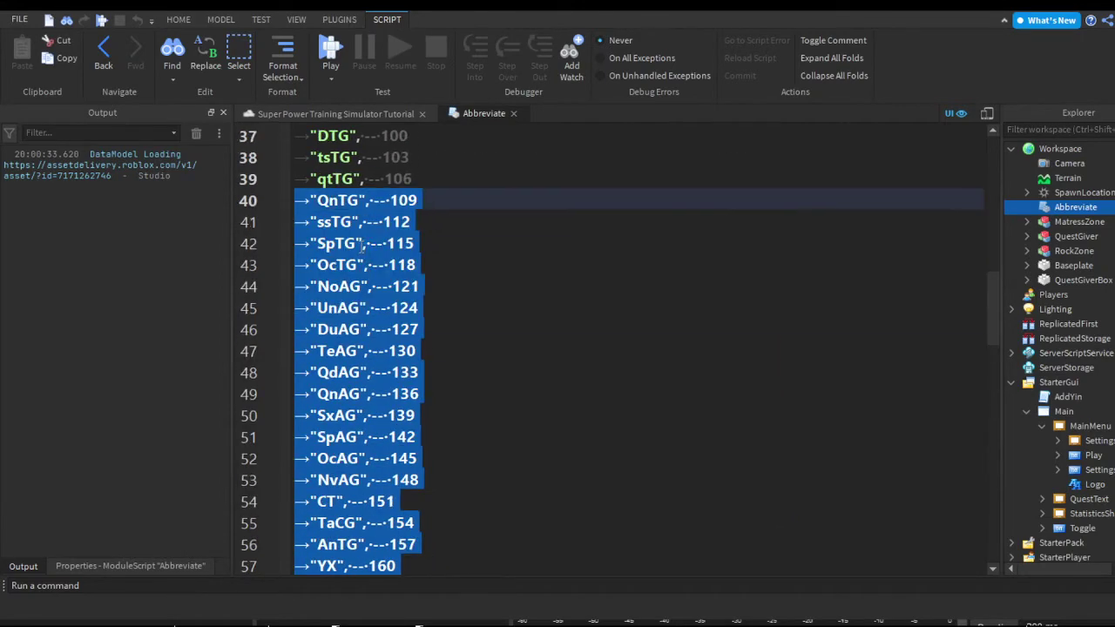
pyautogui.hotkey('shift', 'Up')
pyautogui.hotkey('shift', 'Up')
pyautogui.click(567, 296)
pyautogui.scroll(5, 478, 369)
pyautogui.scroll(-11, 602, 473)
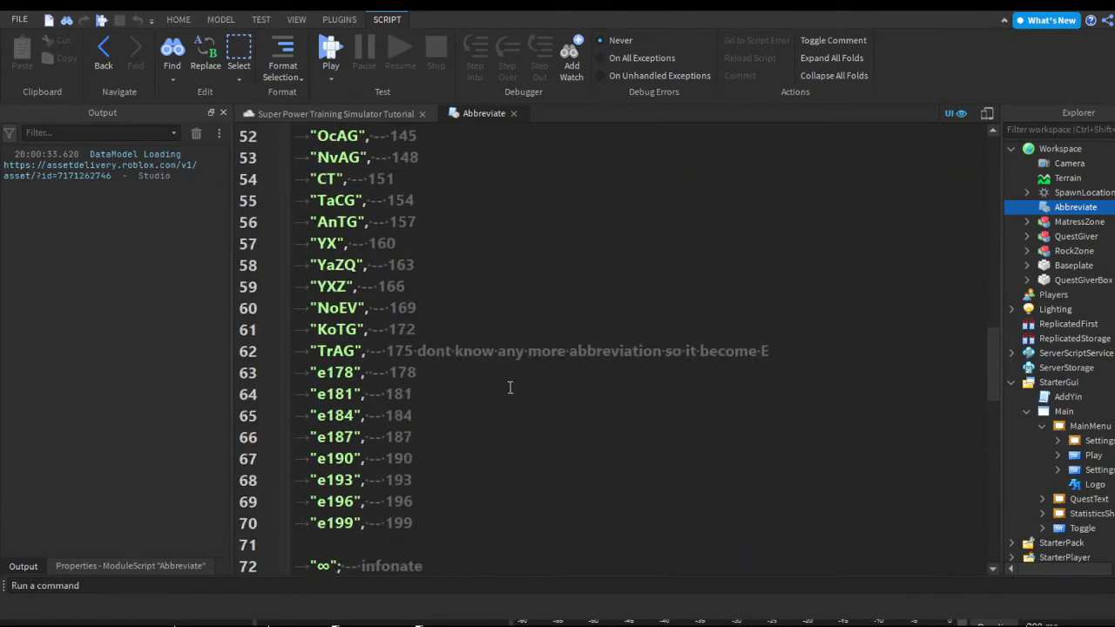
pyautogui.scroll(-10, 617, 297)
pyautogui.scroll(1, 616, 297)
pyautogui.scroll(1, 665, 261)
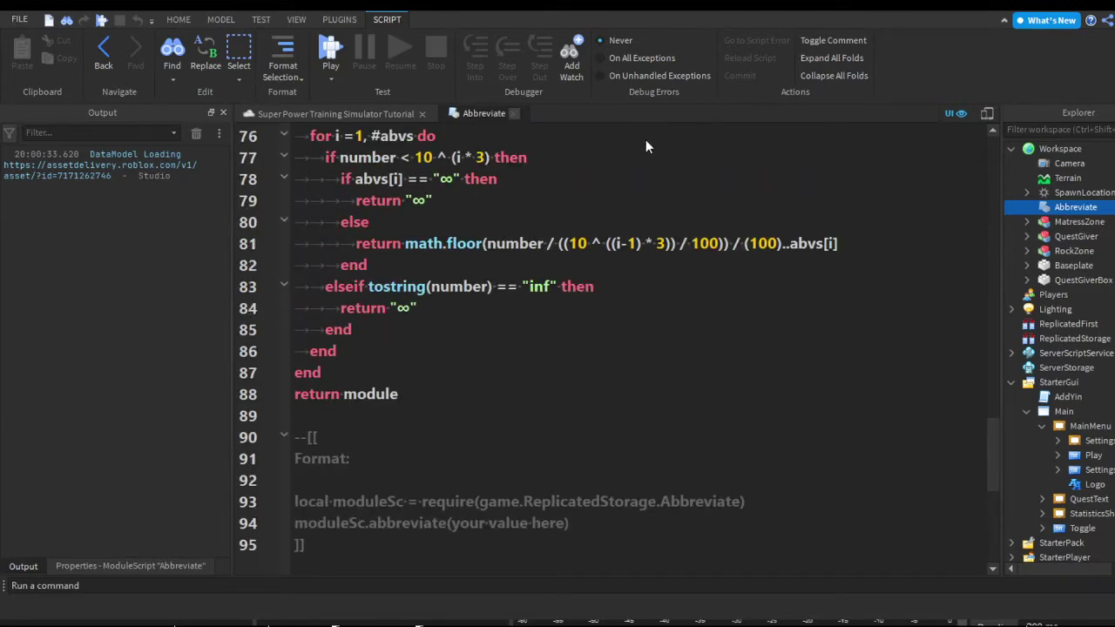
pyautogui.hotkey('ctrl', 'w')
# Drag Abbreviate from Workspace into ReplicatedStorage and reopen its code.
pyautogui.click(1076, 206)
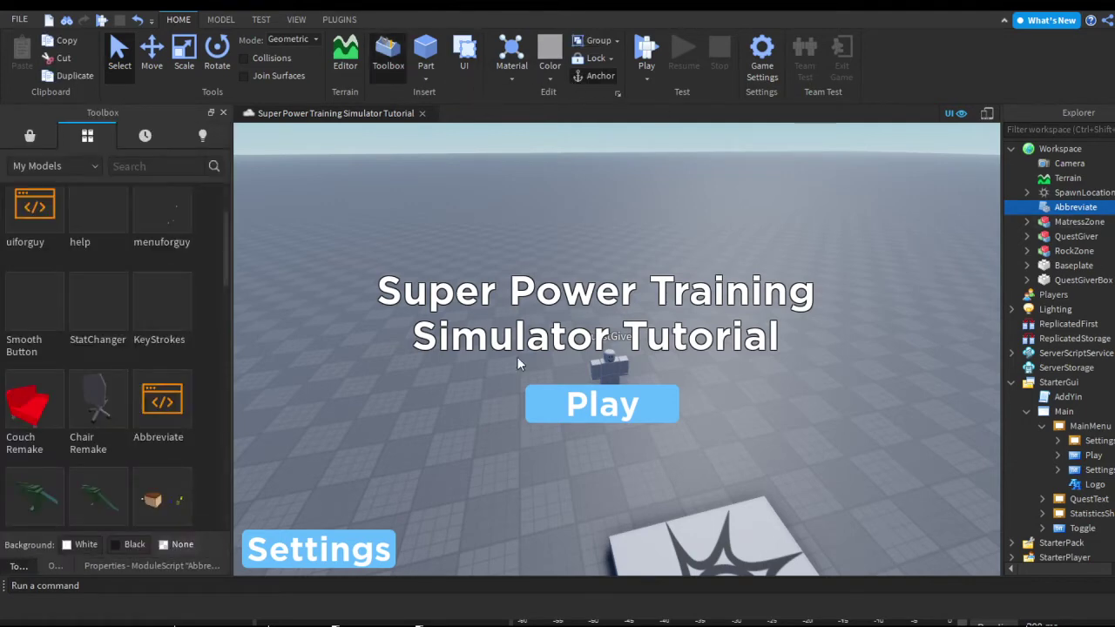
pyautogui.scroll(-3, 126, 434)
pyautogui.scroll(2, 214, 406)
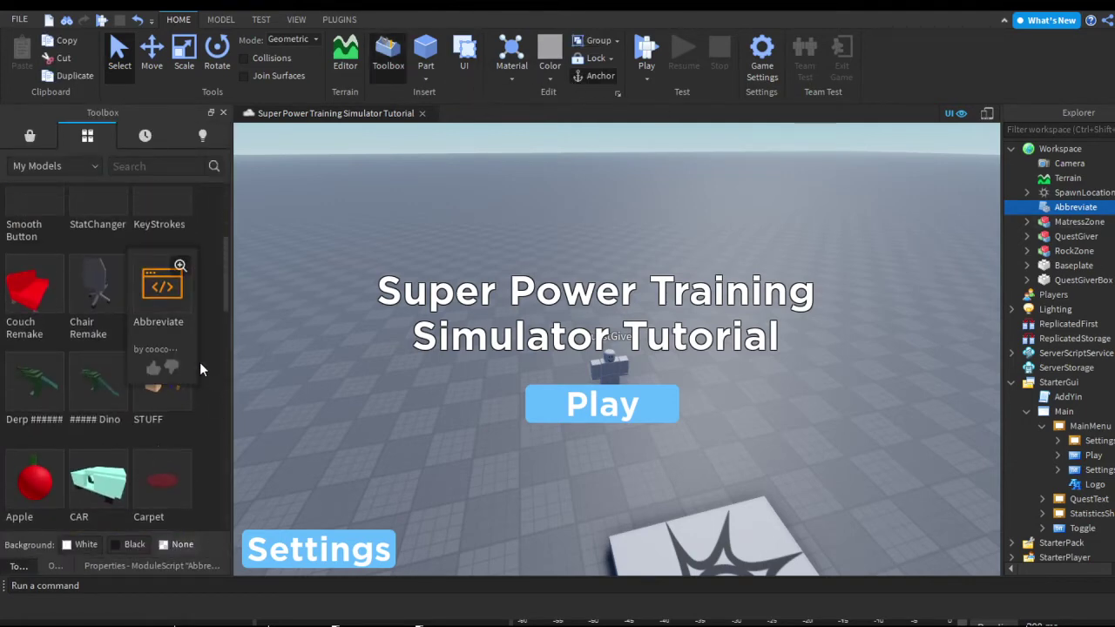
pyautogui.click(389, 52)
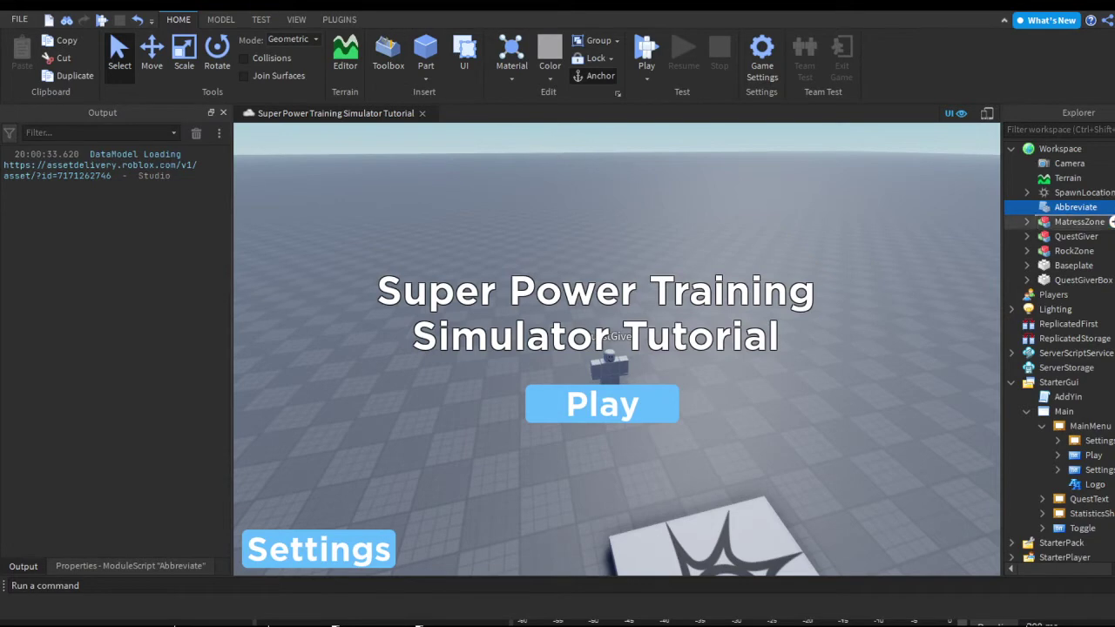
pyautogui.moveTo(1076, 206); pyautogui.dragTo(1075, 323)
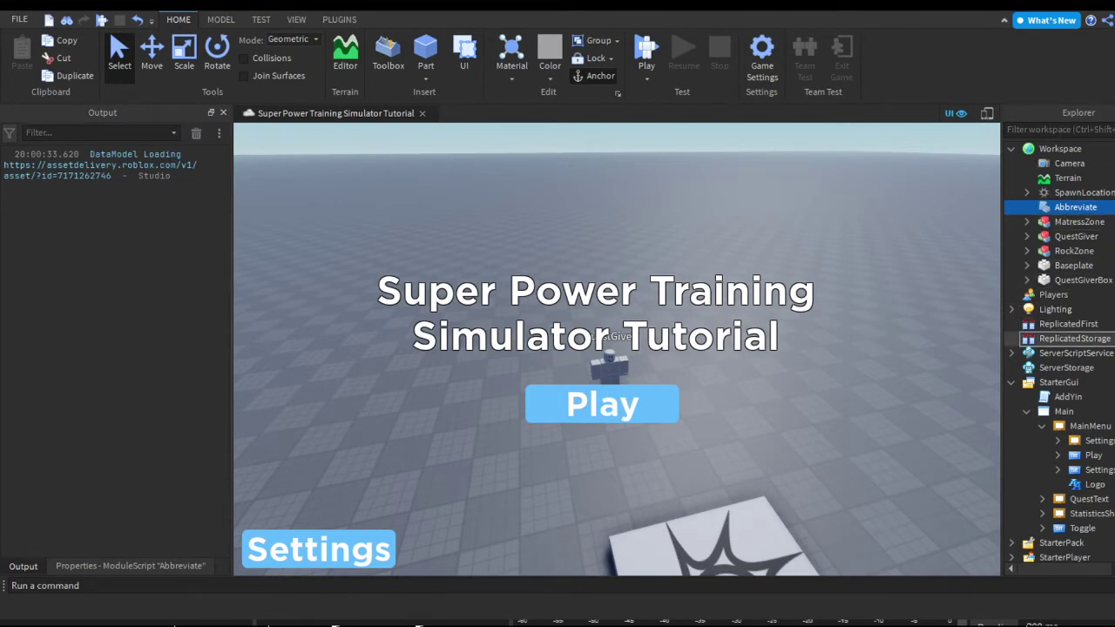
pyautogui.doubleClick(1076, 338)
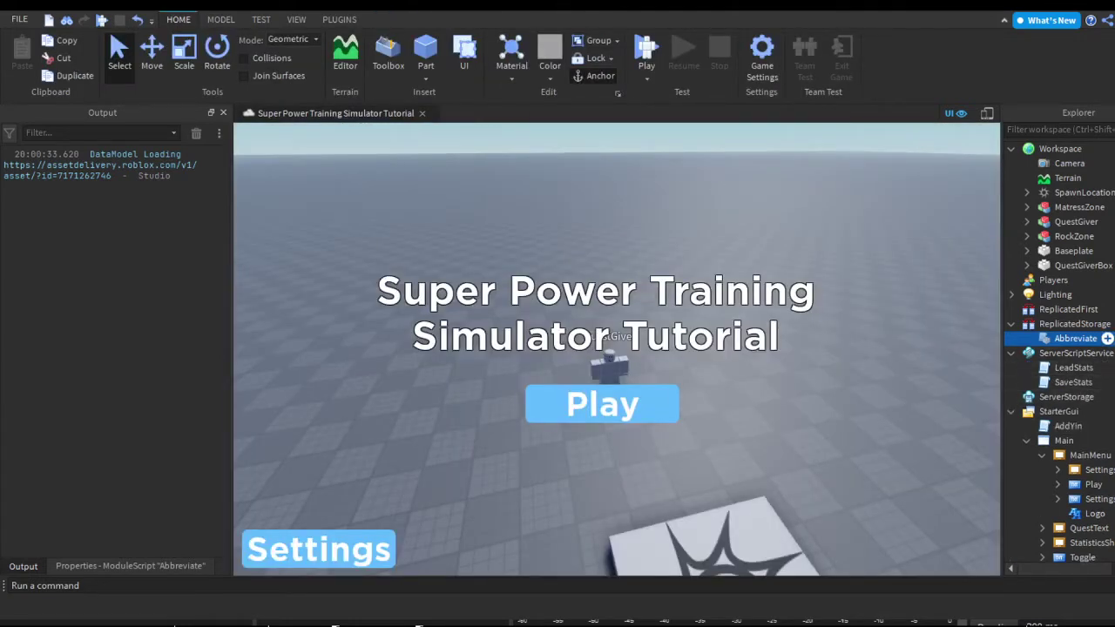
# Open LeadStats and highlight the IntValue used for yin on line 7.
pyautogui.doubleClick(1075, 367)
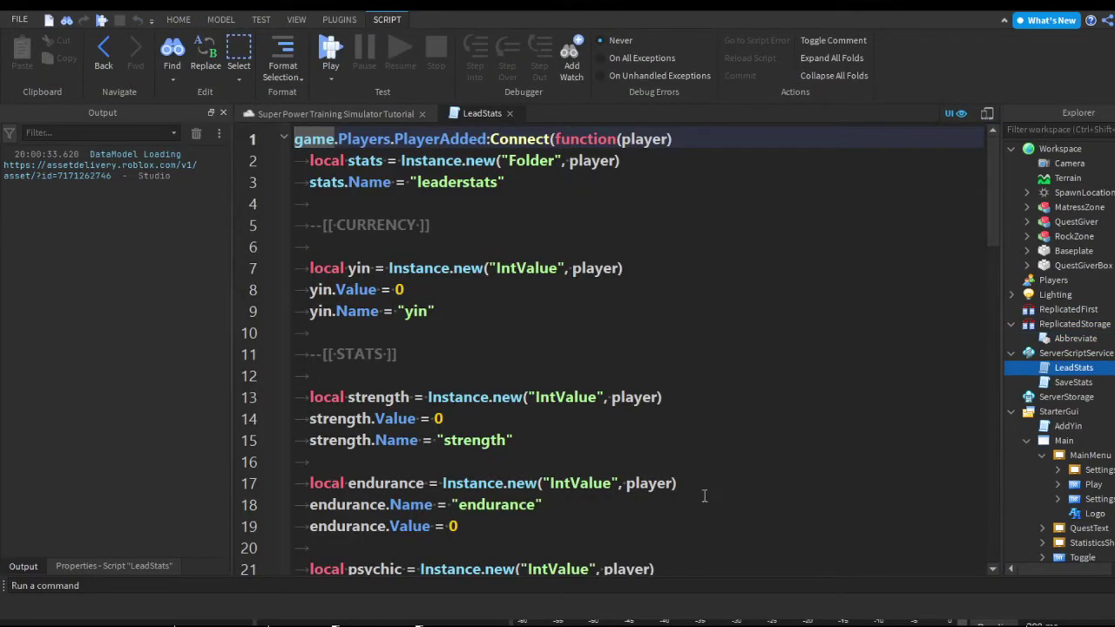
pyautogui.press('Up')
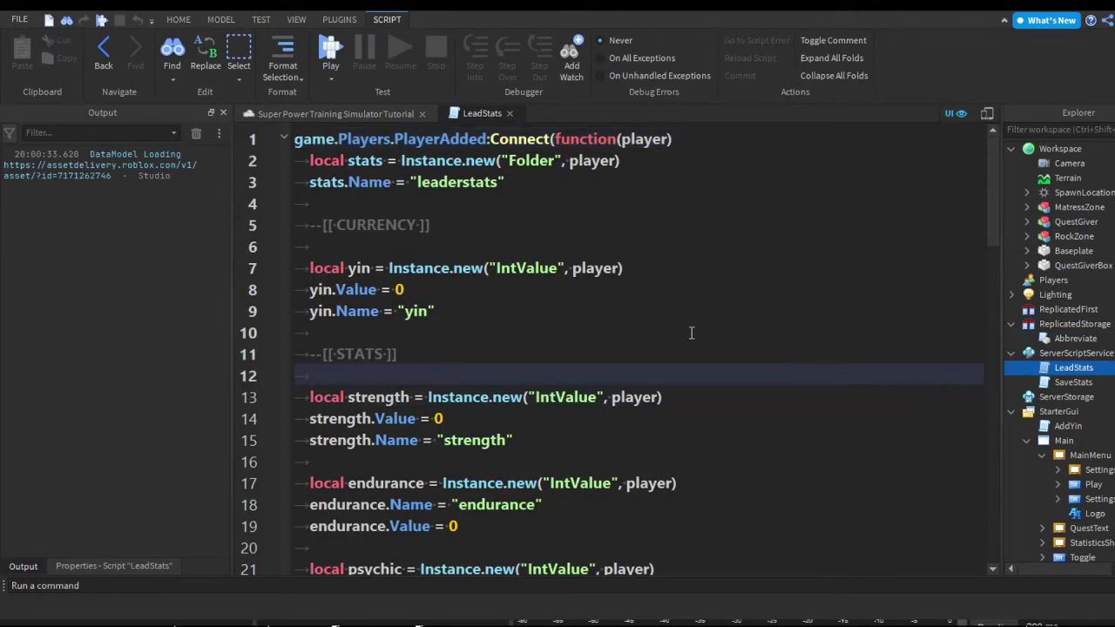
pyautogui.press('Up')
pyautogui.press('Up')
pyautogui.press('Up')
pyautogui.press('Down')
pyautogui.press('Down')
pyautogui.press('Down')
pyautogui.press('Up')
pyautogui.press('Up')
pyautogui.press('Up')
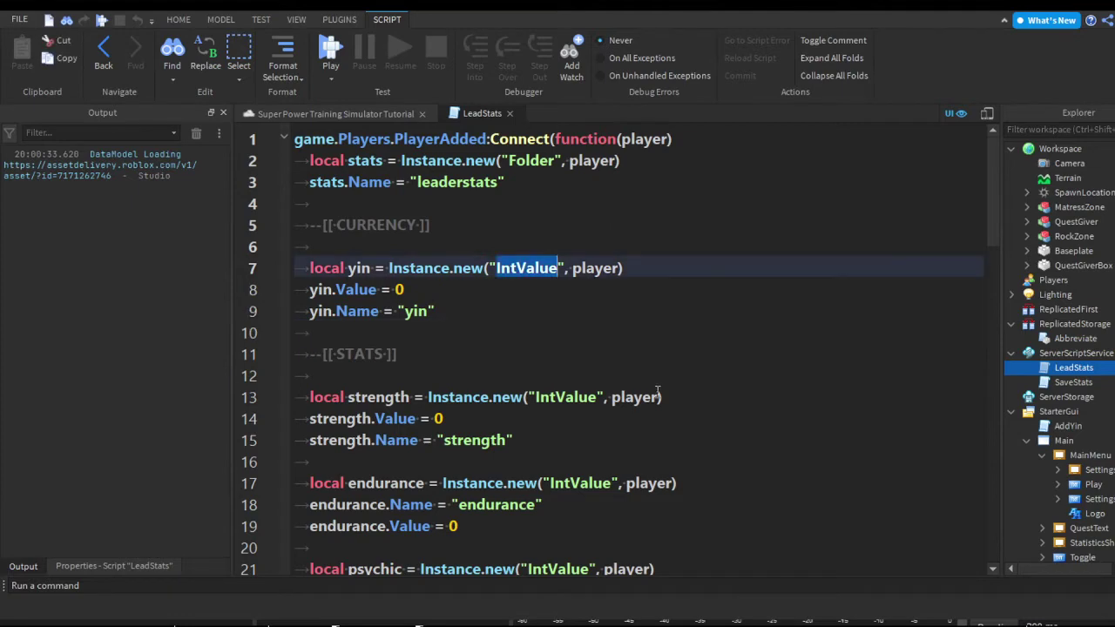
pyautogui.scroll(-6, 680, 462)
pyautogui.scroll(-9, 692, 505)
pyautogui.scroll(5, 670, 589)
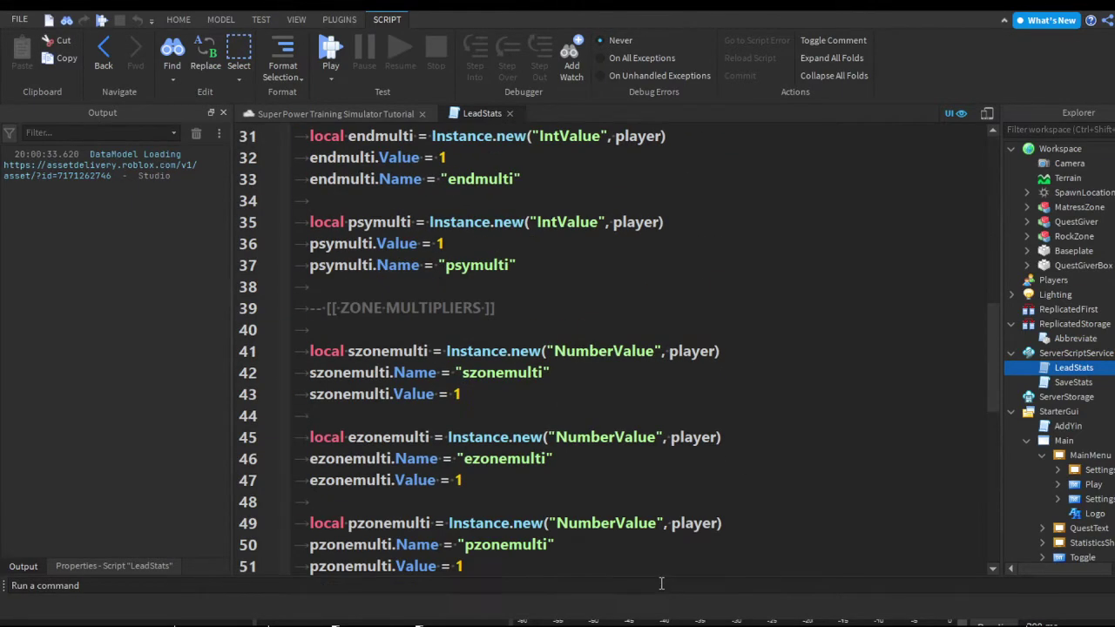
pyautogui.scroll(6, 653, 584)
pyautogui.scroll(4, 652, 584)
pyautogui.press('Down')
pyautogui.press('Down')
pyautogui.press('Down')
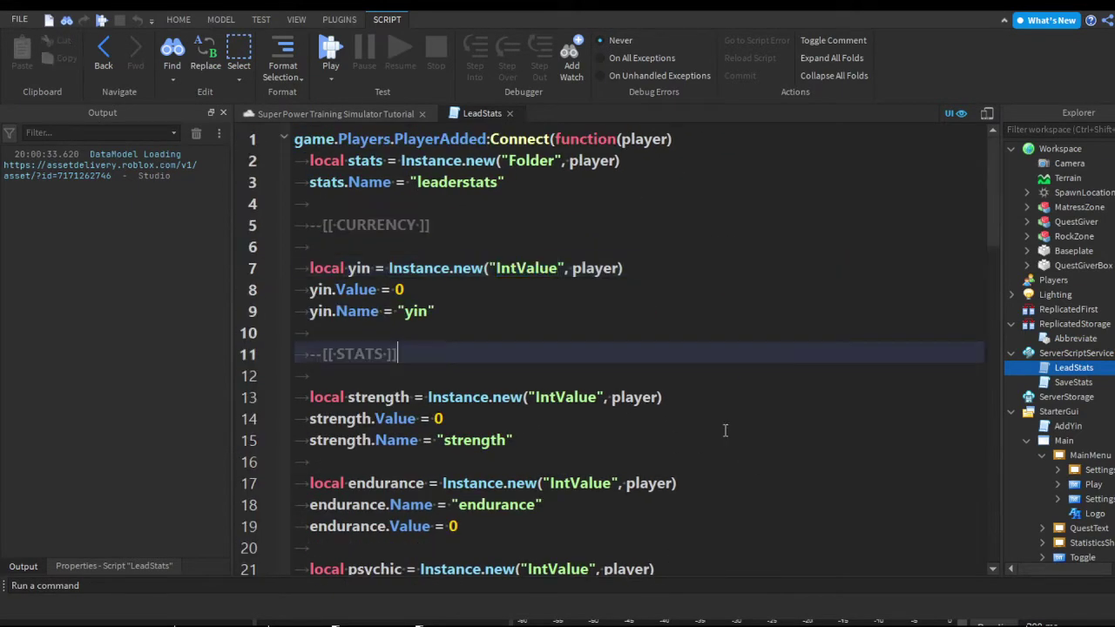
pyautogui.press('Up')
pyautogui.press('Up')
pyautogui.press('Up')
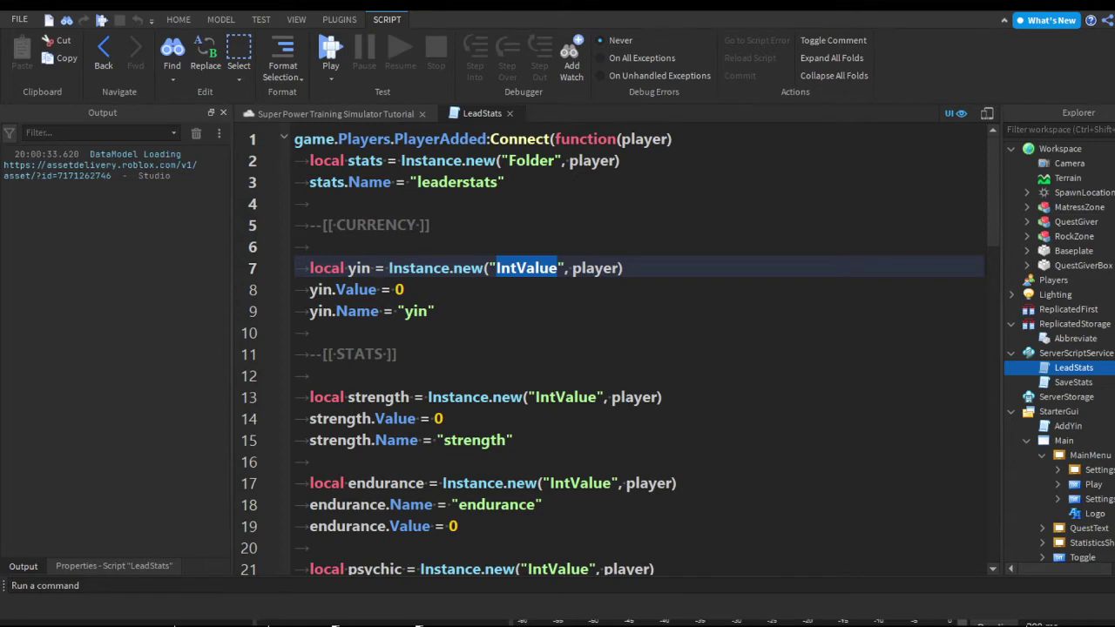
pyautogui.hotkey('ctrl', 'c')
pyautogui.scroll(-13, 452, 487)
pyautogui.scroll(-5, 452, 487)
pyautogui.scroll(3, 452, 488)
pyautogui.click(452, 487)
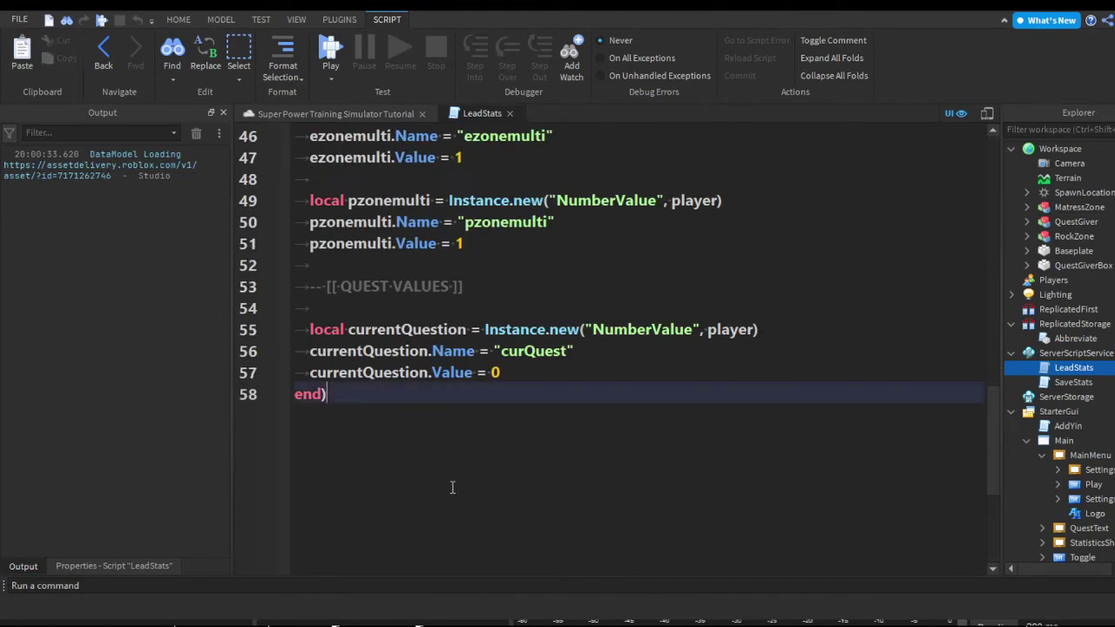
pyautogui.press('Return')
pyautogui.press('Return')
pyautogui.write('--[[')
pyautogui.press('BackSpace')
pyautogui.press('BackSpace')
pyautogui.press('BackSpace')
pyautogui.write('[[')
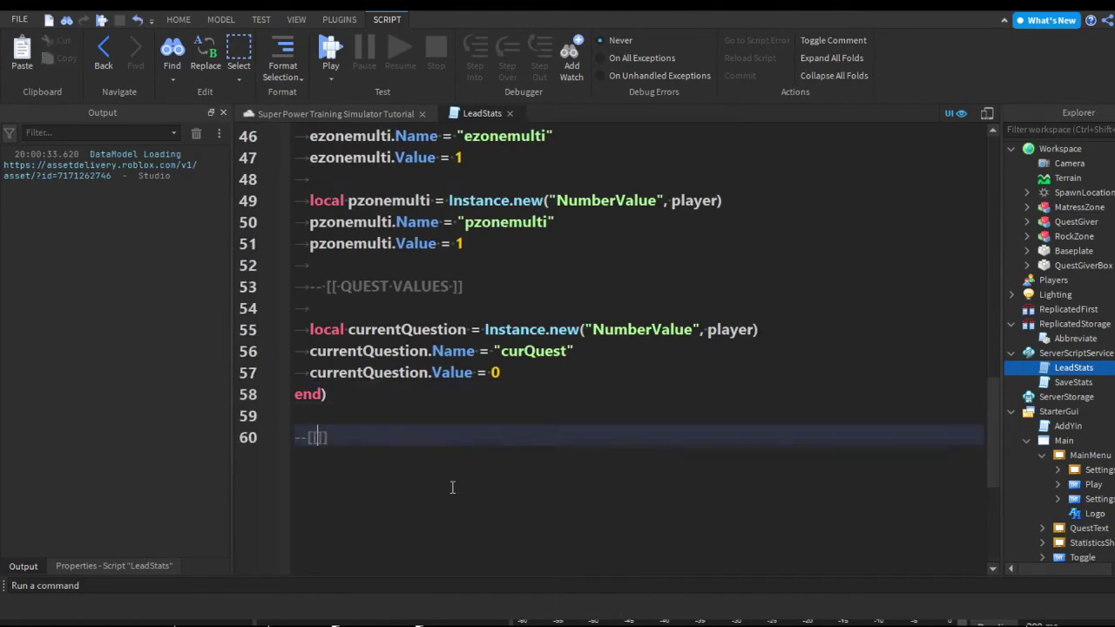
pyautogui.press('Return')
pyautogui.press('Return')
pyautogui.press('Up')
pyautogui.hotkey('ctrl', 'v')
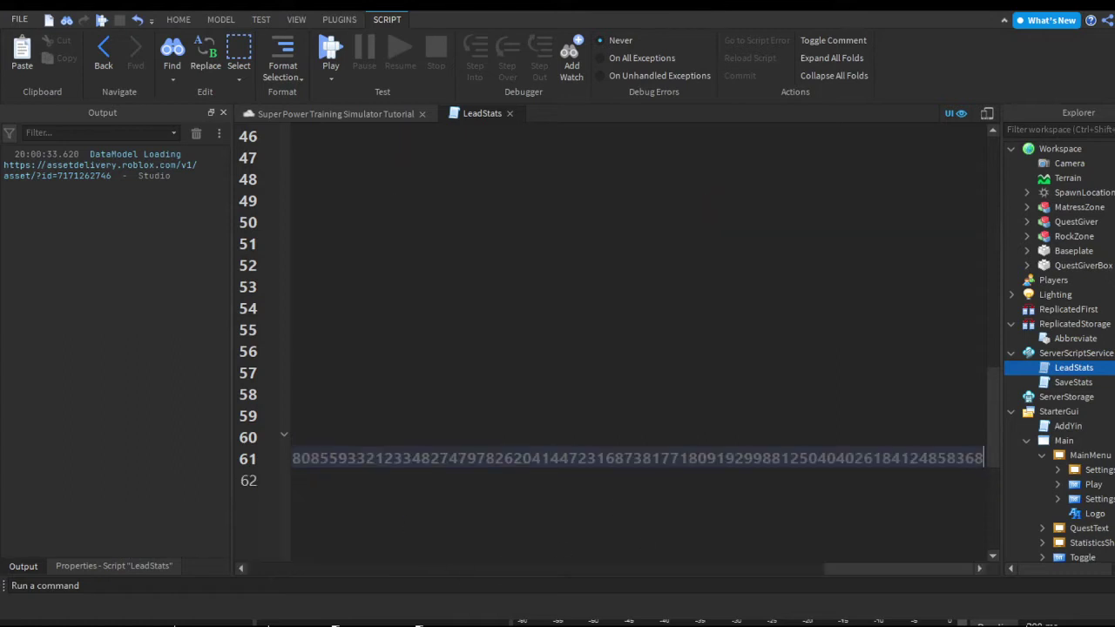
pyautogui.hscroll(-15, 649, 562)
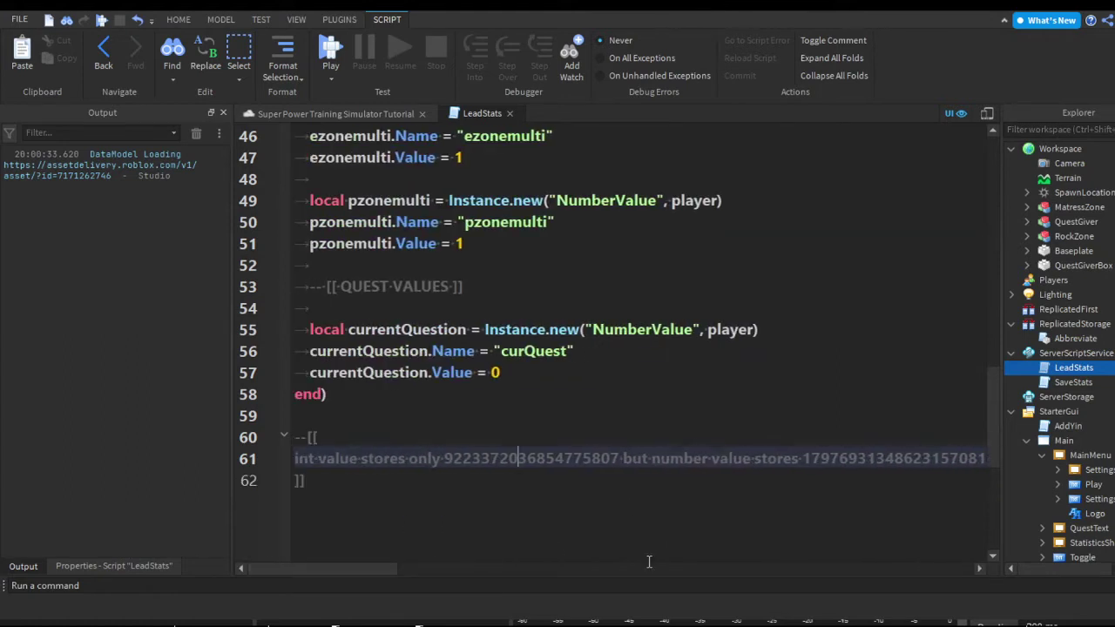
pyautogui.hotkey('ctrl', 'Left')
pyautogui.hotkey('ctrl', 'shift', 'Right')
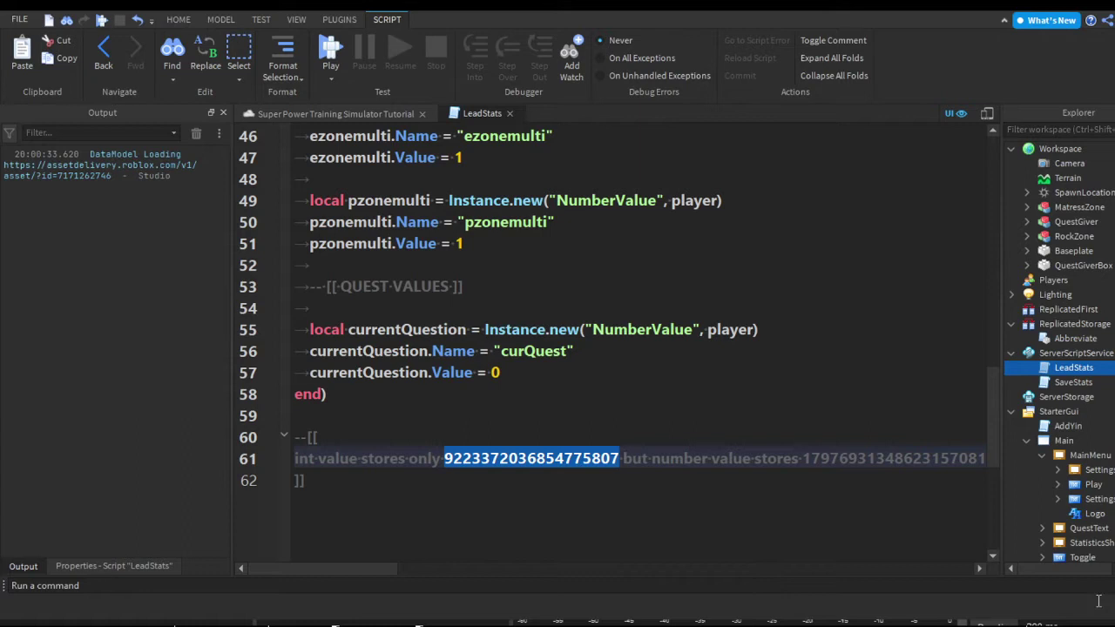
pyautogui.press('End')
pyautogui.hotkey('ctrl', 'shift', 'Left')
pyautogui.hotkey('shift', 'Right')
pyautogui.hotkey('shift', 'Right')
pyautogui.hotkey('shift', 'Right')
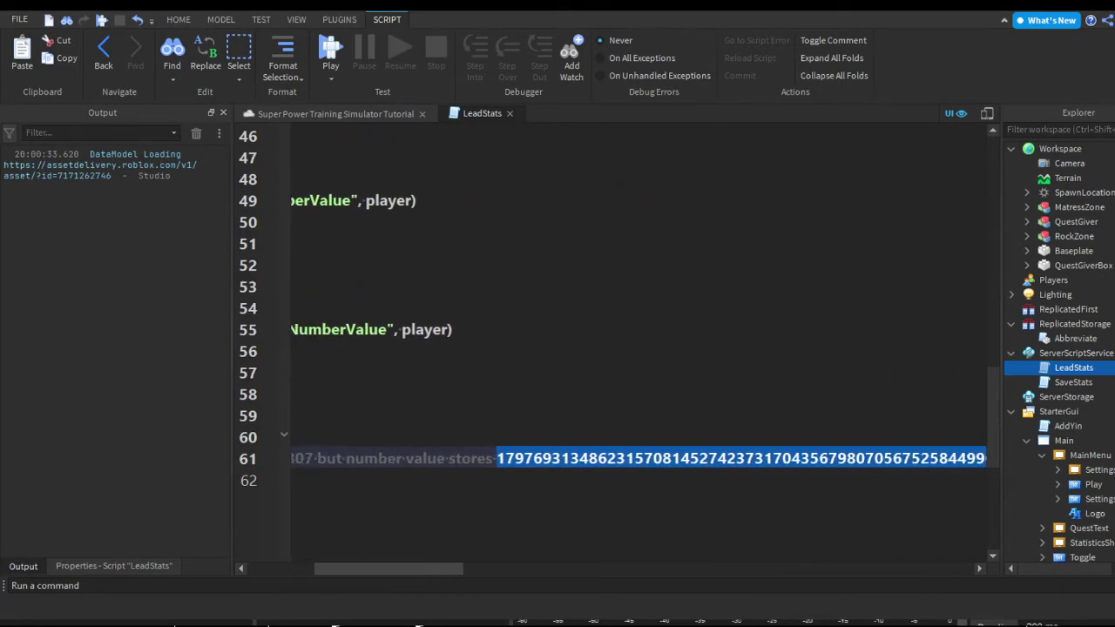
pyautogui.hotkey('shift', 'Right')
pyautogui.hotkey('shift', 'Right')
pyautogui.hotkey('shift', 'Right')
pyautogui.hotkey('shift', 'Right')
pyautogui.hotkey('shift', 'Right')
pyautogui.hotkey('shift', 'Right')
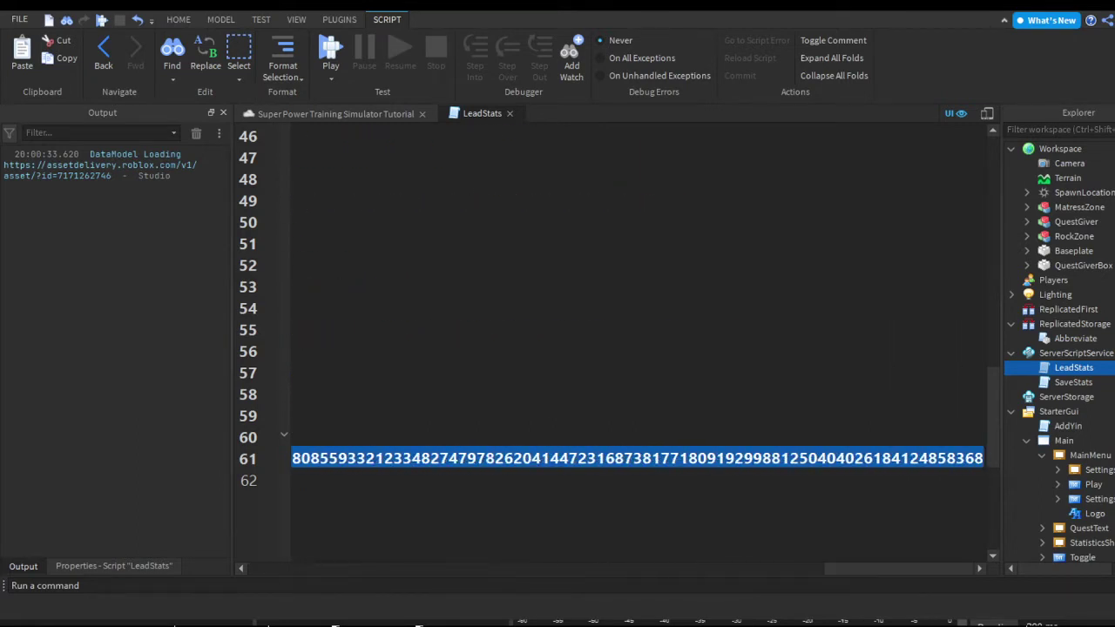
pyautogui.press('BackSpace')
pyautogui.press('Down')
pyautogui.hotkey('shift', 'Up')
pyautogui.hotkey('shift', 'Home')
pyautogui.press('BackSpace')
pyautogui.press('BackSpace')
pyautogui.press('BackSpace')
pyautogui.press('BackSpace')
pyautogui.press('BackSpace')
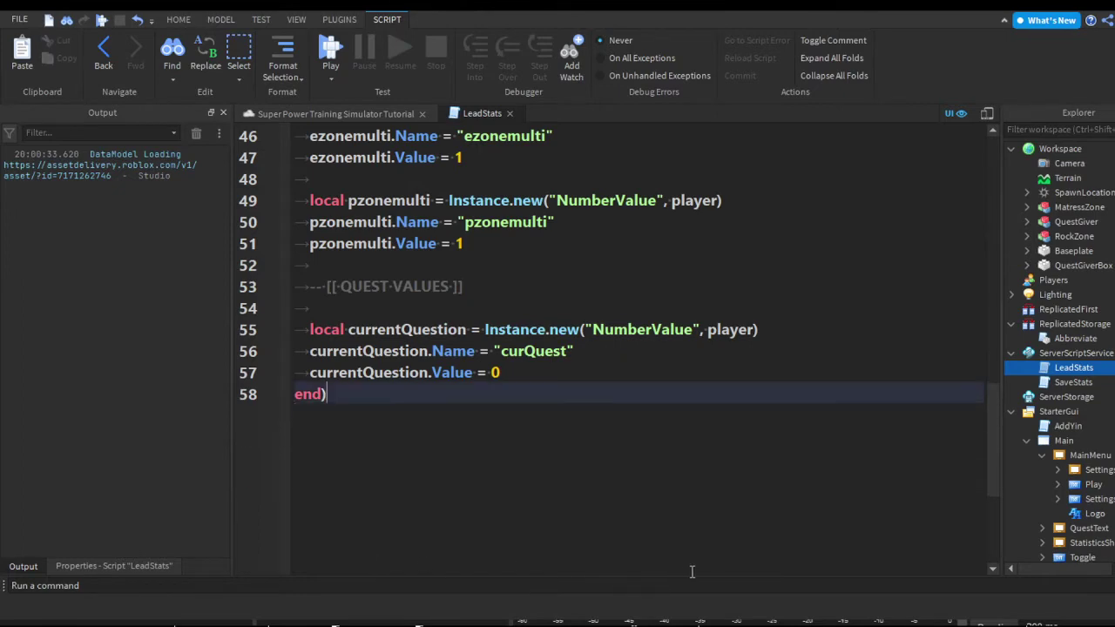
pyautogui.scroll(2, 709, 564)
pyautogui.scroll(4, 779, 563)
pyautogui.scroll(3, 769, 569)
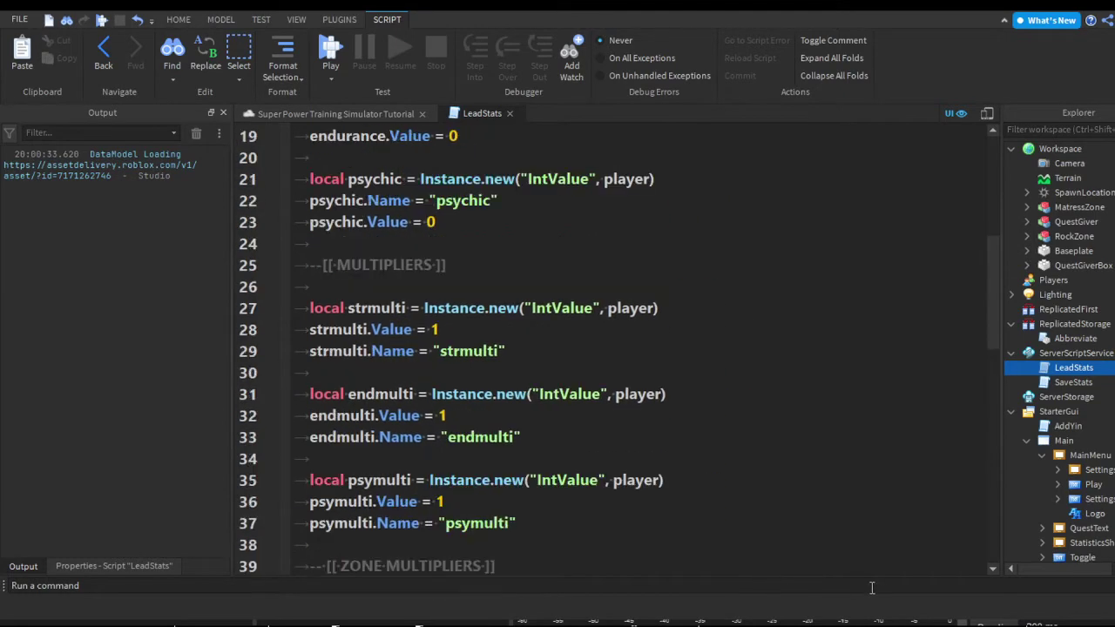
pyautogui.scroll(1, 859, 587)
pyautogui.scroll(-1, 860, 587)
pyautogui.scroll(-1, 706, 564)
pyautogui.doubleClick(567, 416)
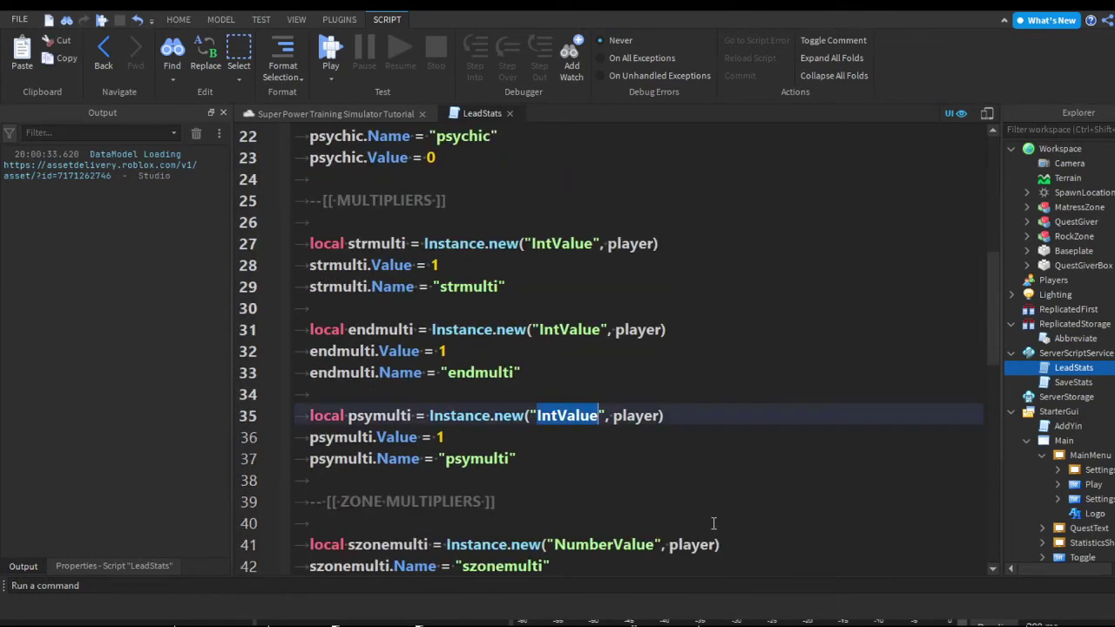
pyautogui.press('Up')
pyautogui.press('Up')
pyautogui.press('Up')
pyautogui.press('Up')
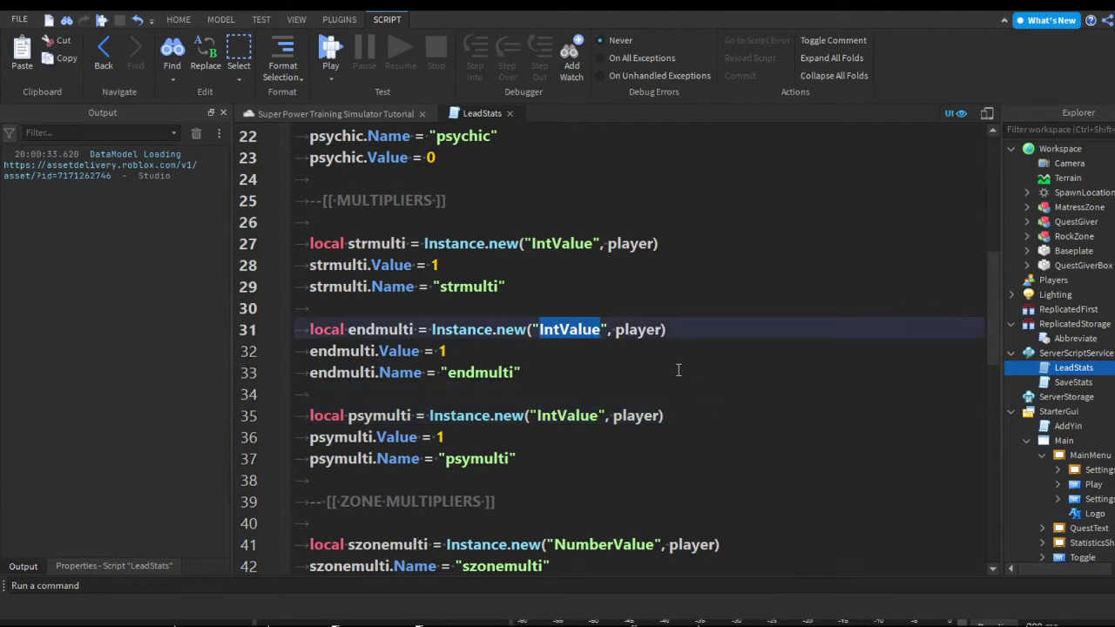
pyautogui.press('Up')
pyautogui.press('Up')
pyautogui.press('Up')
pyautogui.press('Up')
pyautogui.press('Up')
pyautogui.scroll(6, 711, 558)
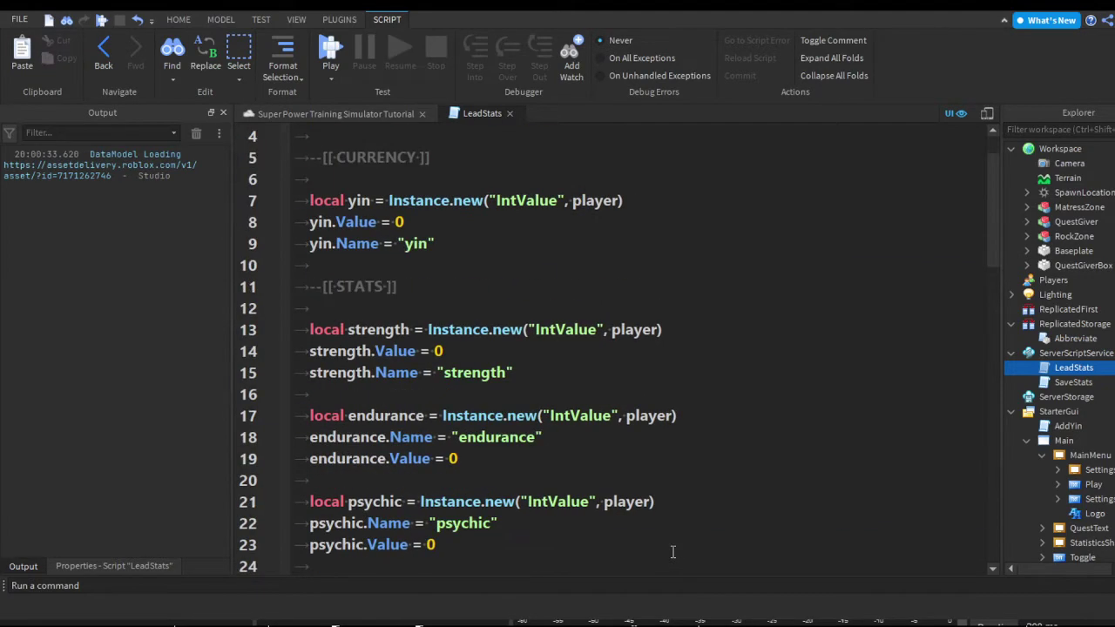
pyautogui.scroll(1, 717, 587)
pyautogui.press('Up')
pyautogui.press('Up')
pyautogui.press('Up')
pyautogui.press('Up')
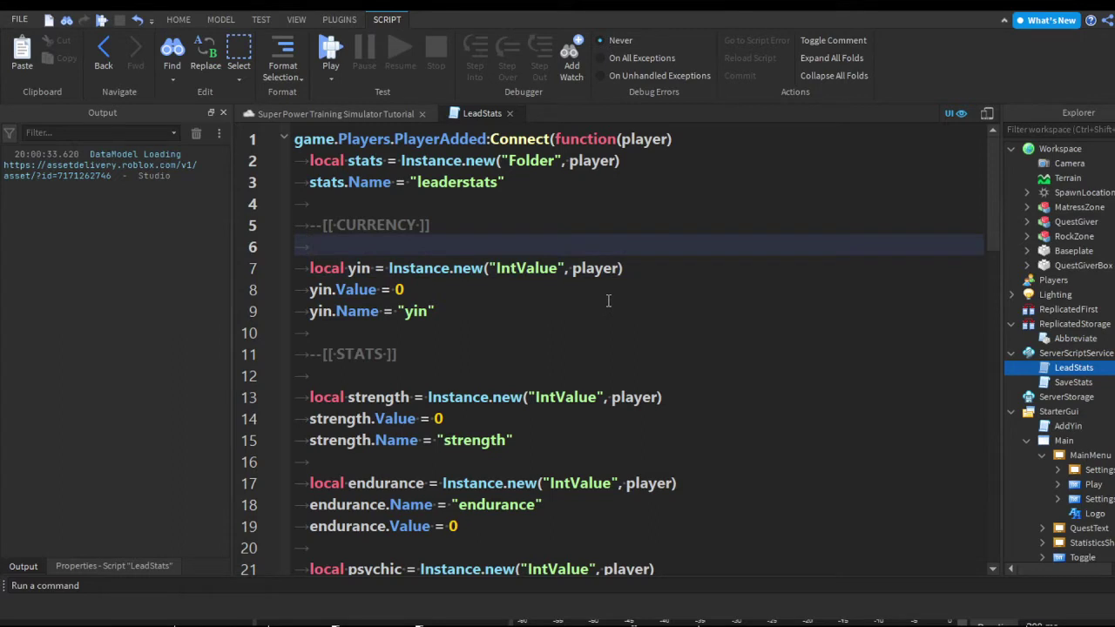
# Search the LeadStats script for IntValue.
pyautogui.hotkey('ctrl', 'f')
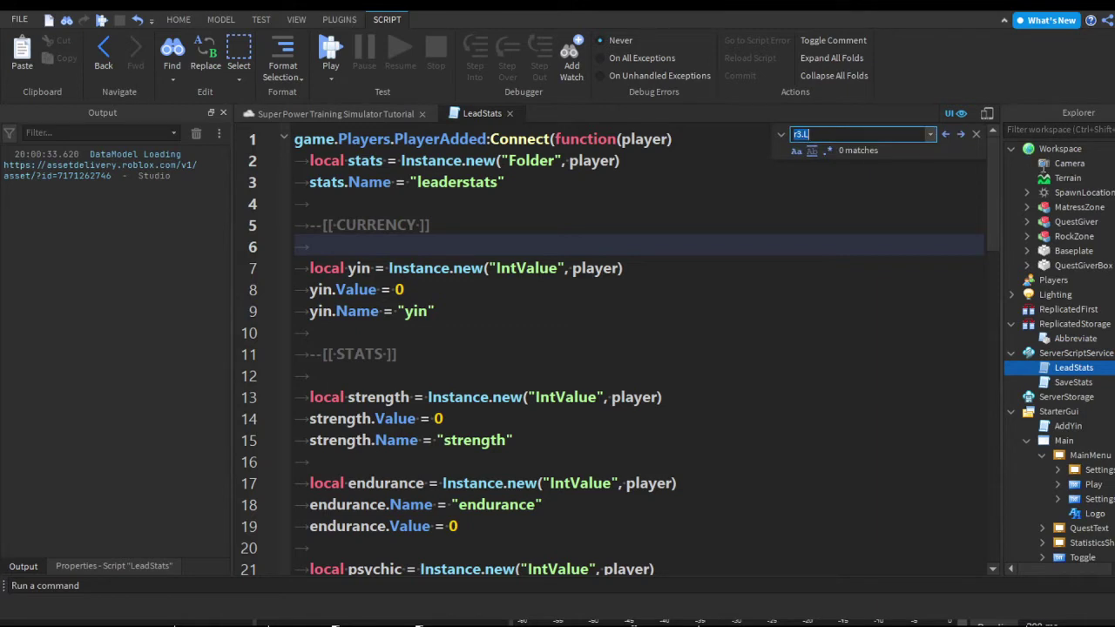
pyautogui.write('intvbas')
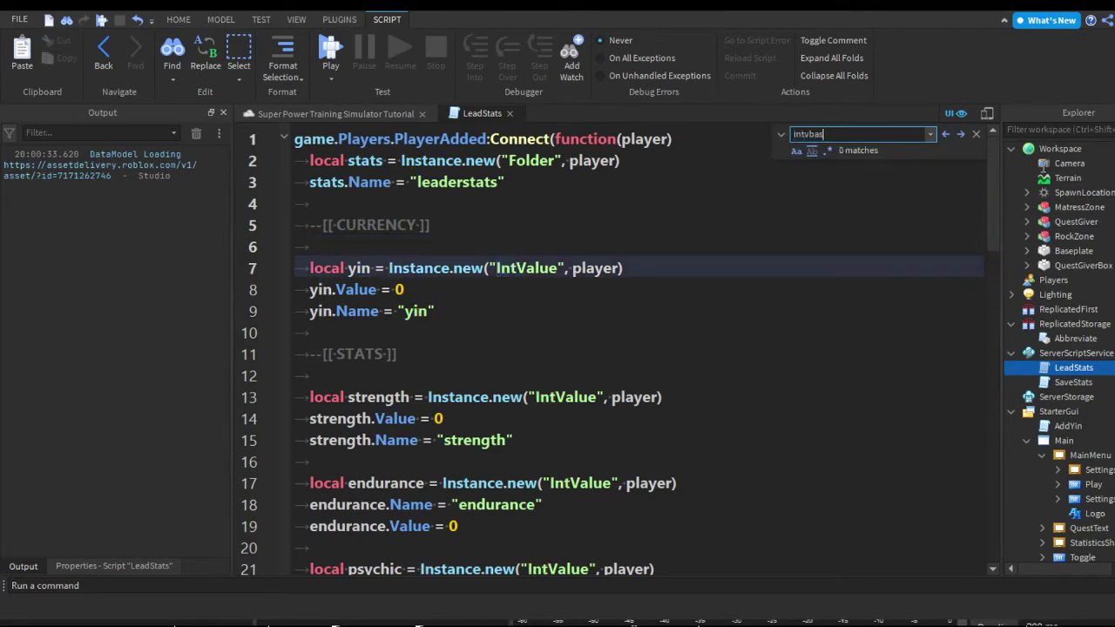
pyautogui.press('BackSpace')
pyautogui.press('BackSpace')
pyautogui.press('BackSpace')
pyautogui.write('alue')
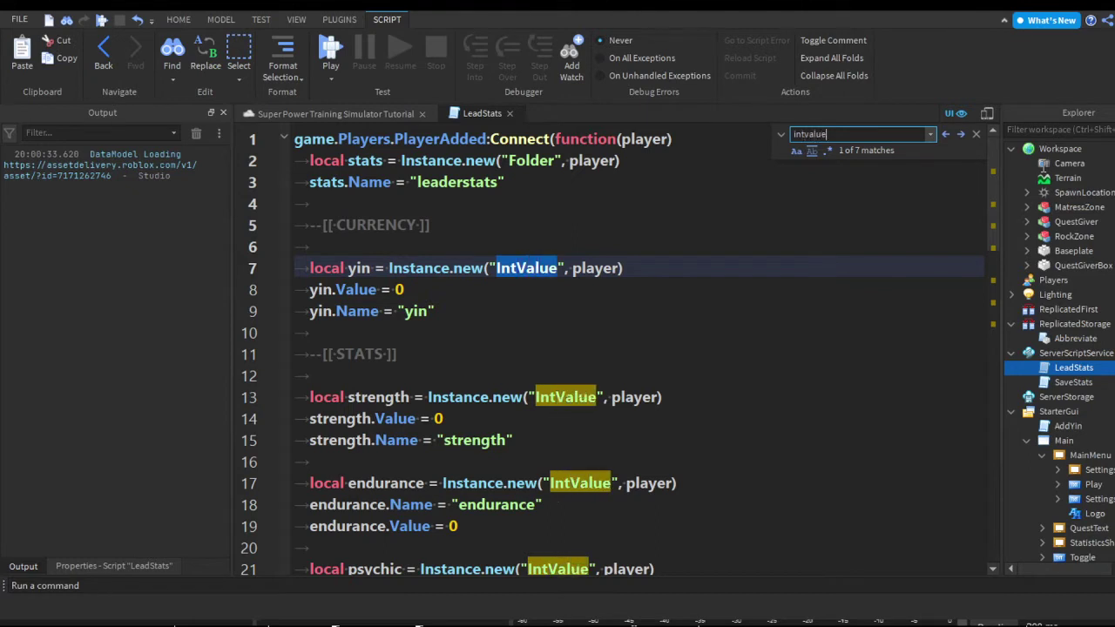
# Replace all IntValue occurrences with NumberValue and close the find bar.
pyautogui.hotkey('ctrl', 'h')
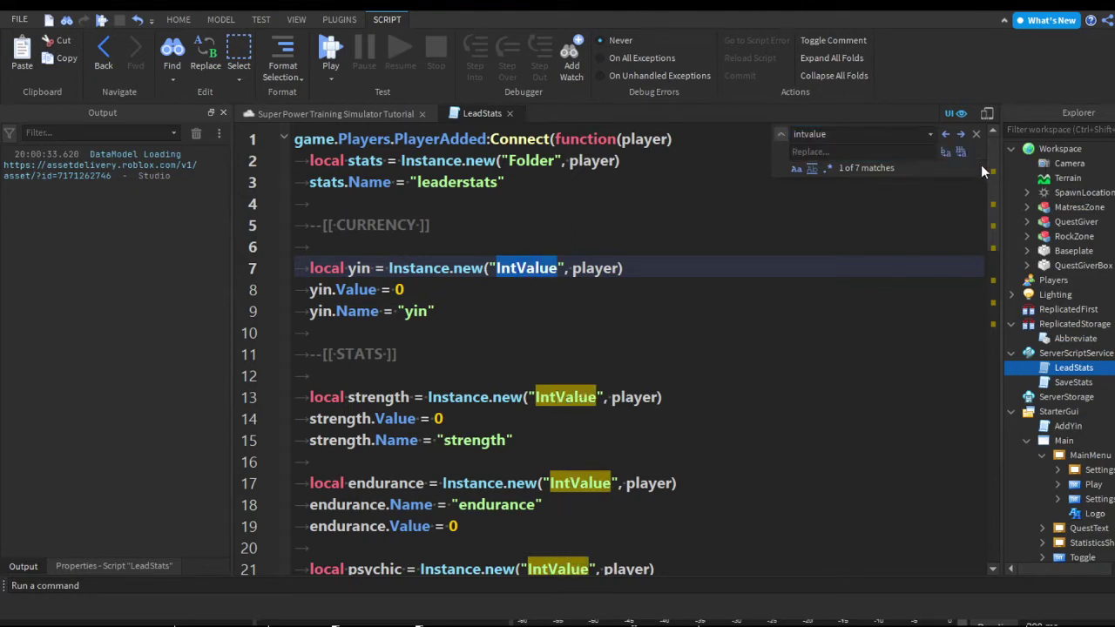
pyautogui.press('Tab')
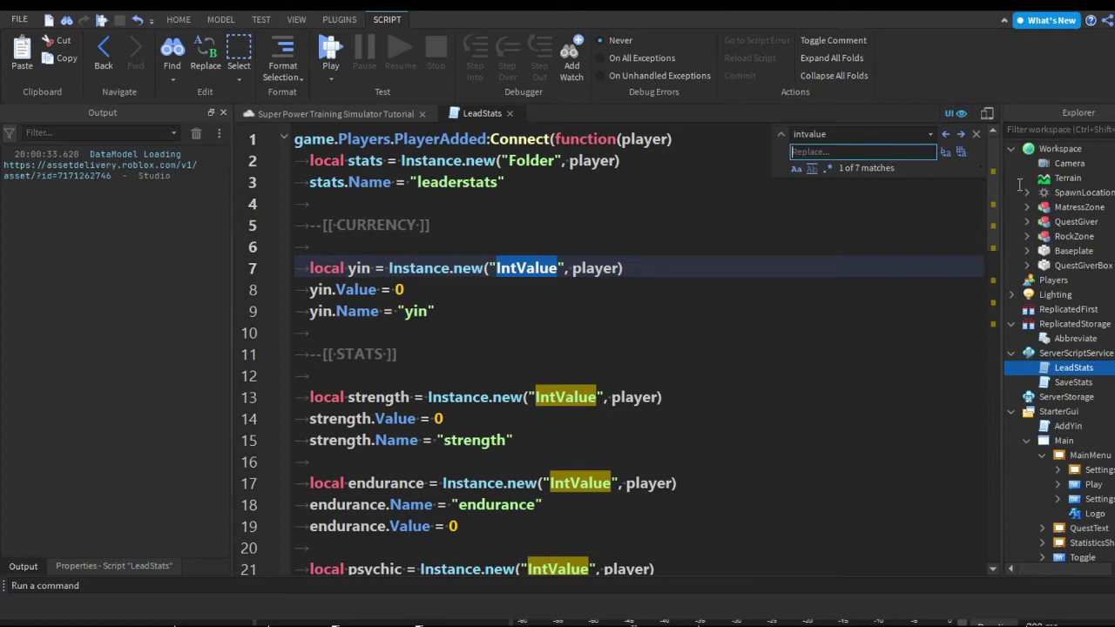
pyautogui.write('NumberValue')
pyautogui.click(961, 152)
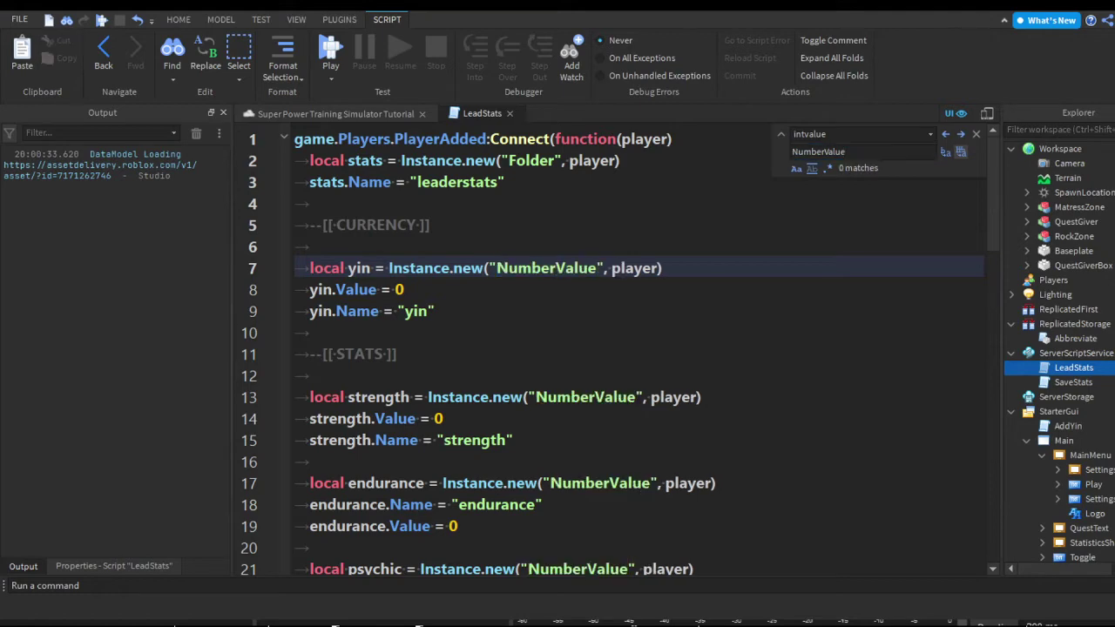
pyautogui.scroll(-2, 762, 416)
pyautogui.scroll(-3, 753, 427)
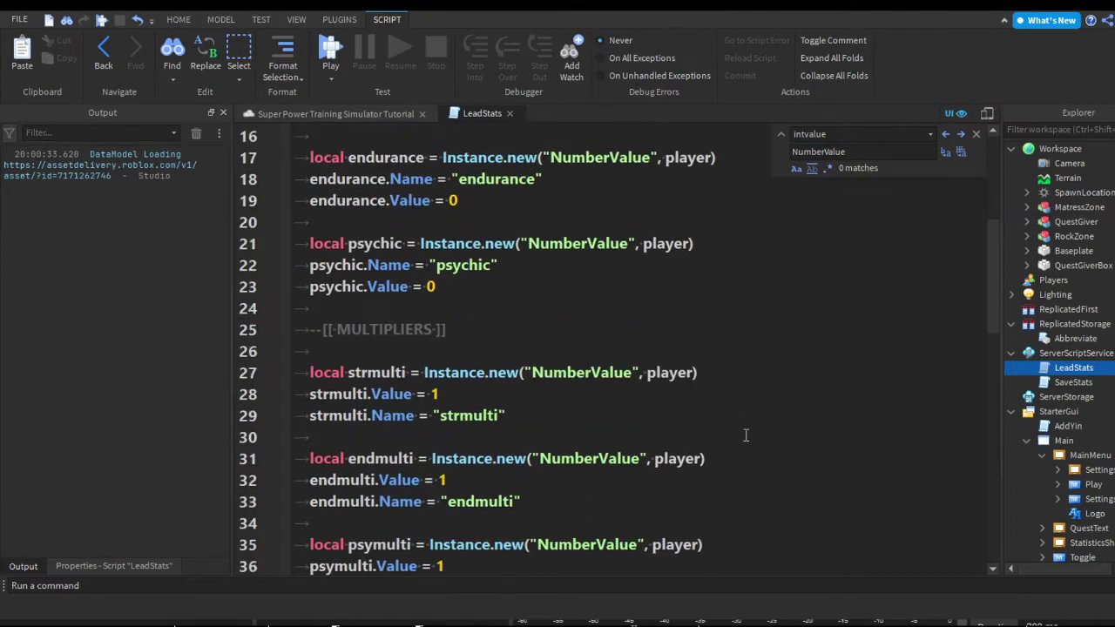
pyautogui.scroll(-5, 723, 453)
pyautogui.scroll(9, 727, 466)
pyautogui.scroll(1, 784, 453)
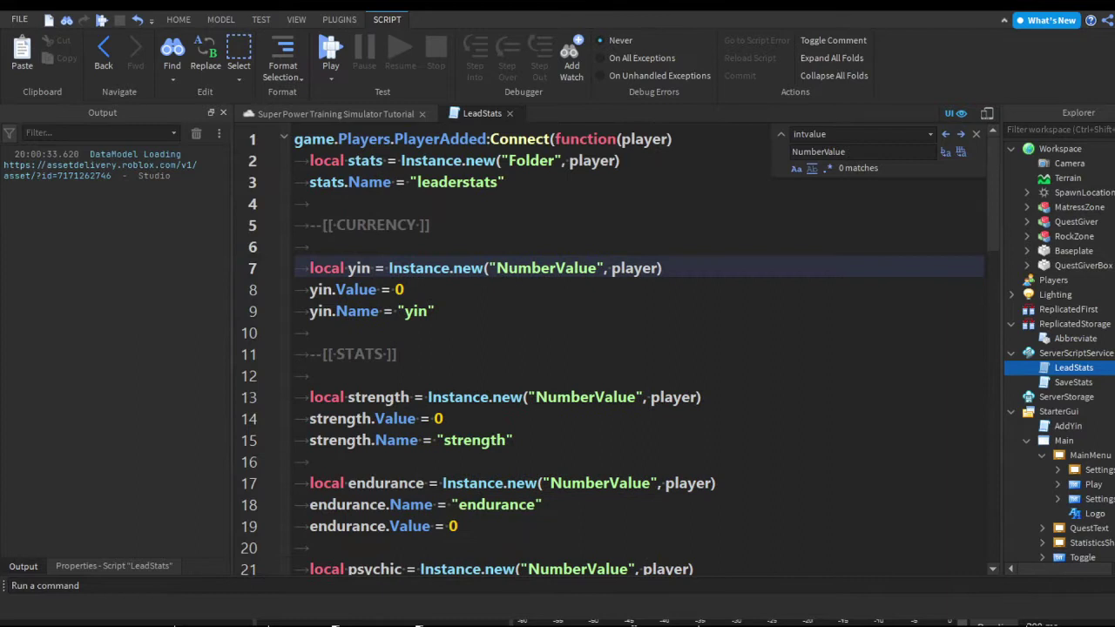
pyautogui.click(976, 134)
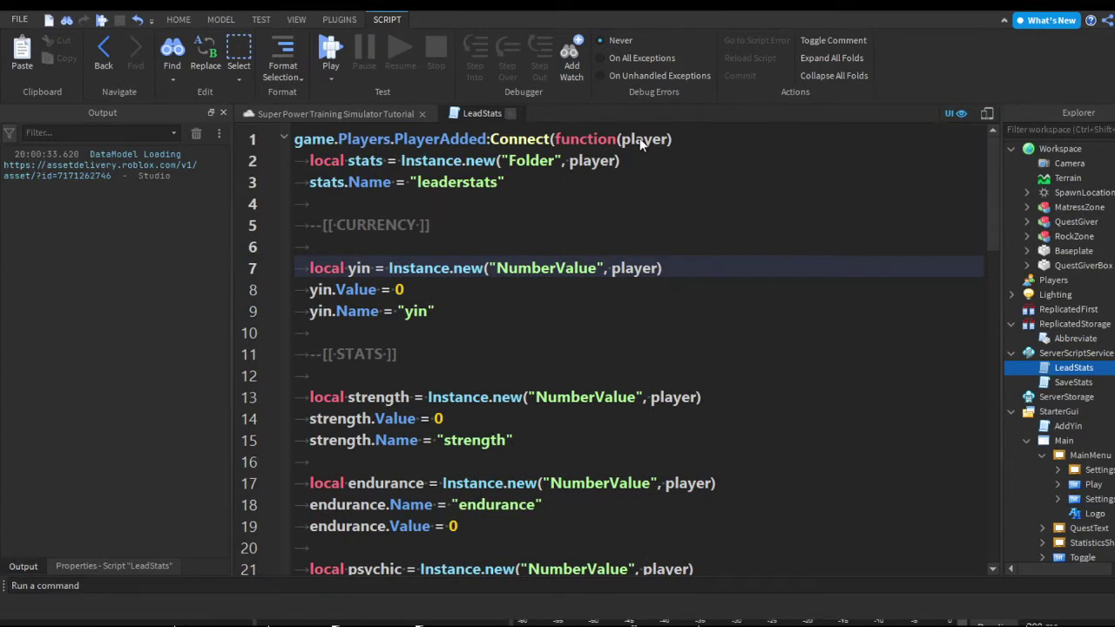
# Close LeadStats and undo its accidental move into StarterGui.
pyautogui.hotkey('ctrl', 'w')
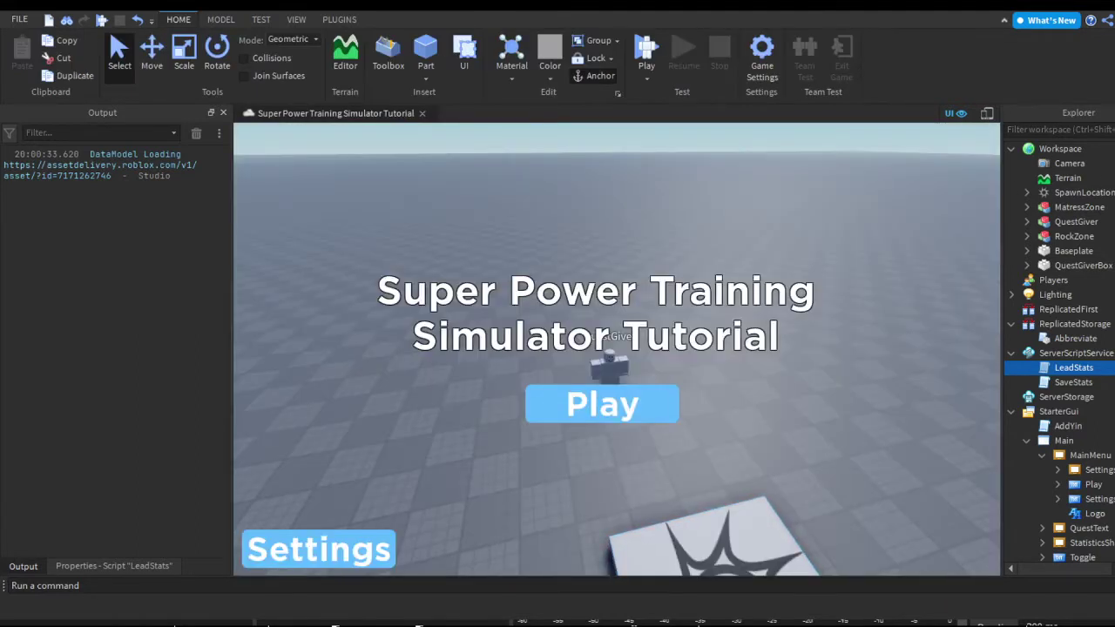
pyautogui.scroll(-3, 1081, 365)
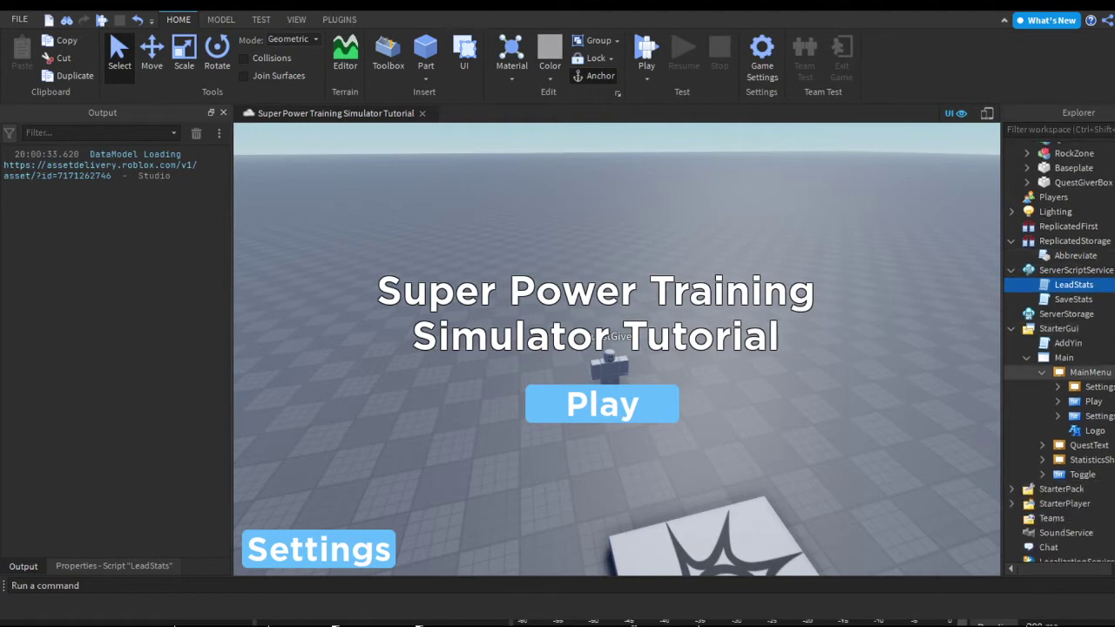
pyautogui.moveTo(1074, 284); pyautogui.dragTo(1081, 349)
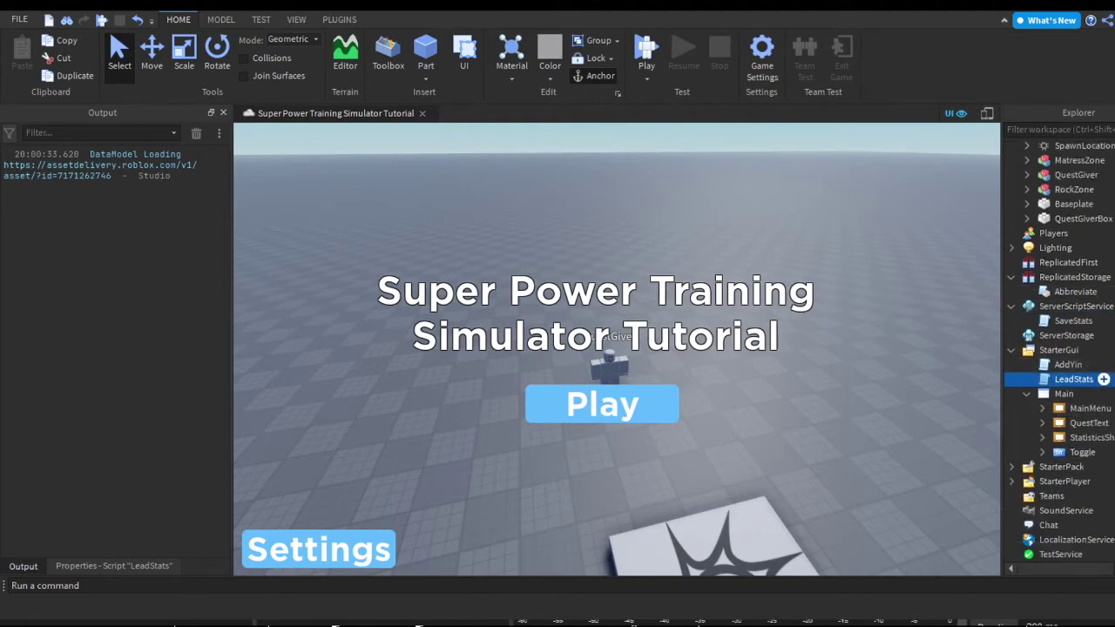
pyautogui.hotkey('ctrl', 'z')
# Select the Abbreviate module's usage example on lines 93–94, then close the script.
pyautogui.doubleClick(1076, 292)
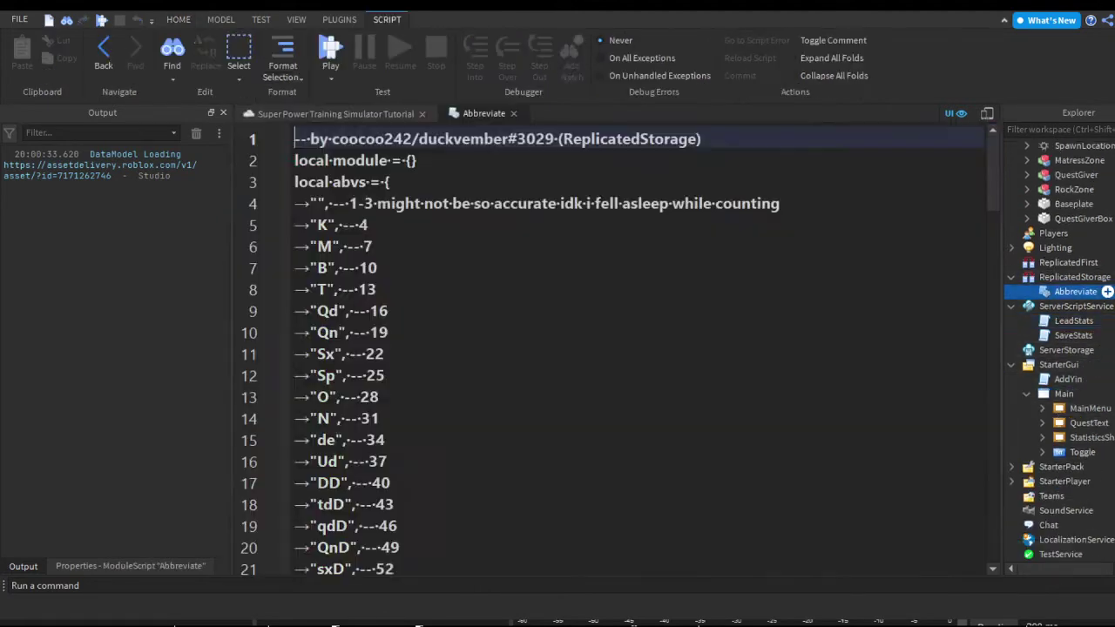
pyautogui.click(610, 226)
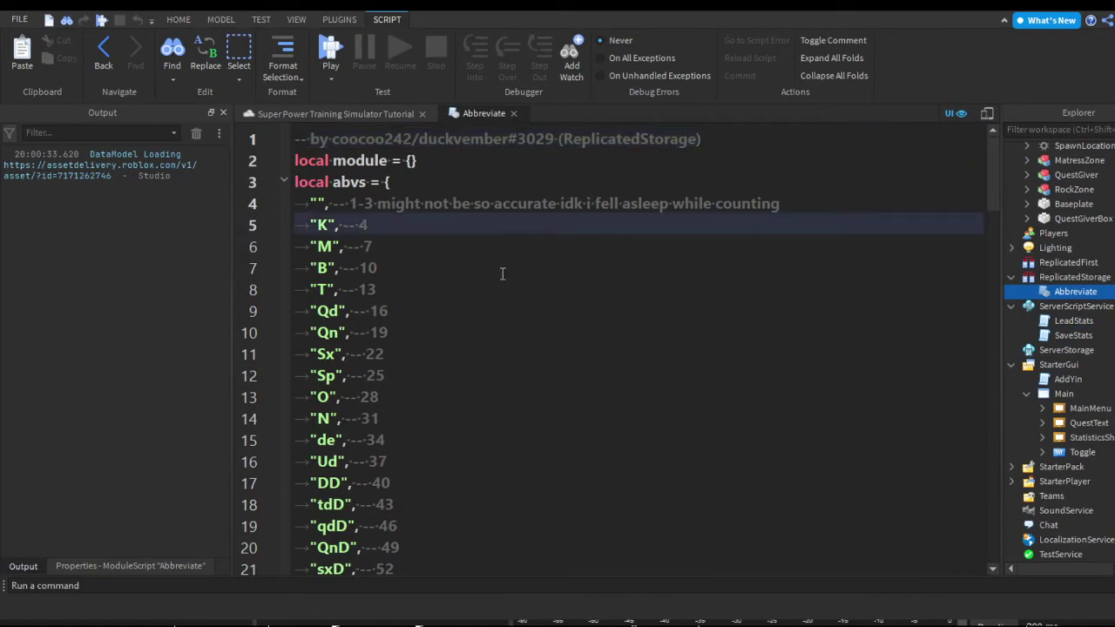
pyautogui.scroll(-10, 553, 348)
pyautogui.scroll(-7, 575, 444)
pyautogui.scroll(-6, 596, 506)
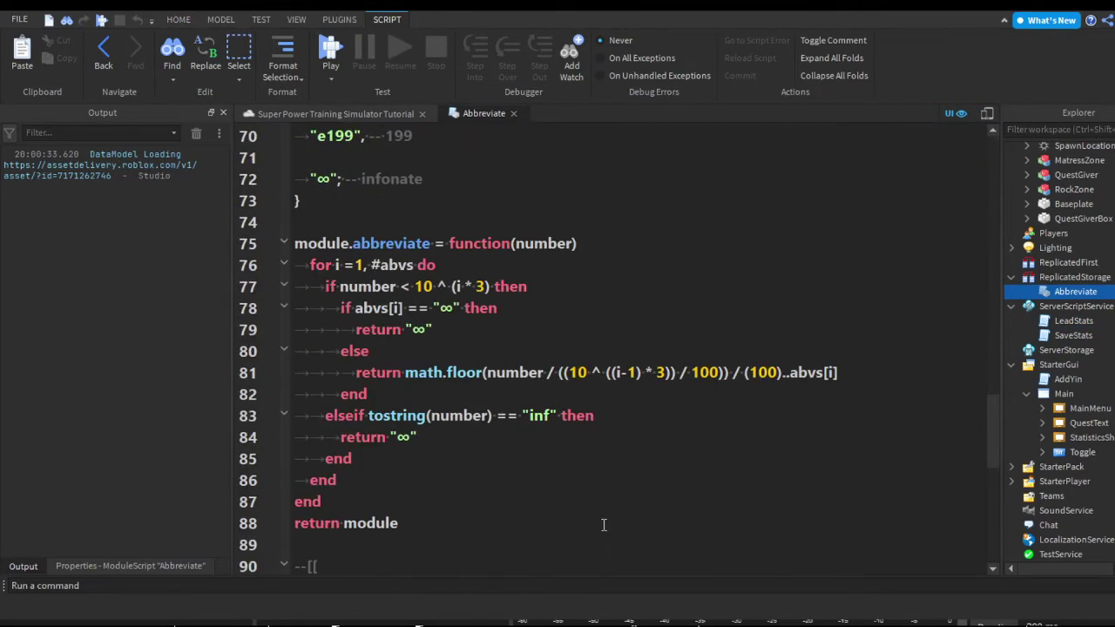
pyautogui.scroll(-3, 602, 530)
pyautogui.scroll(-2, 601, 536)
pyautogui.scroll(1, 680, 534)
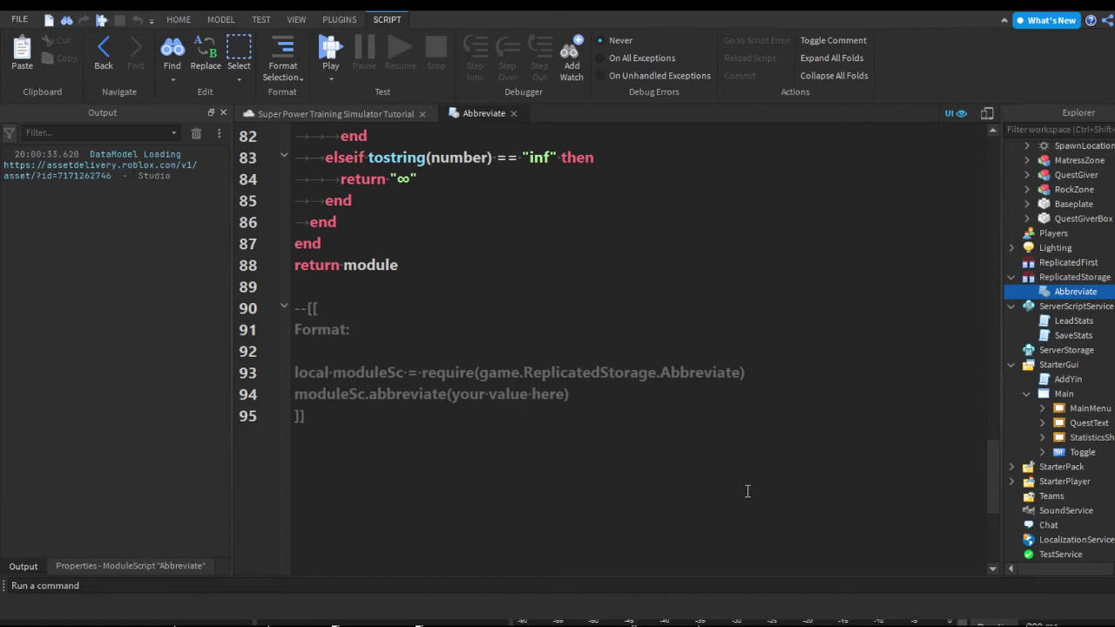
pyautogui.press('Up')
pyautogui.hotkey('ctrl', 'shift', 'Left')
pyautogui.hotkey('ctrl', 'shift', 'Left')
pyautogui.hotkey('ctrl', 'shift', 'Left')
pyautogui.hotkey('ctrl', 'shift', 'Left')
pyautogui.hotkey('ctrl', 'shift', 'Left')
pyautogui.hotkey('ctrl', 'shift', 'Left')
pyautogui.hotkey('ctrl', 'c')
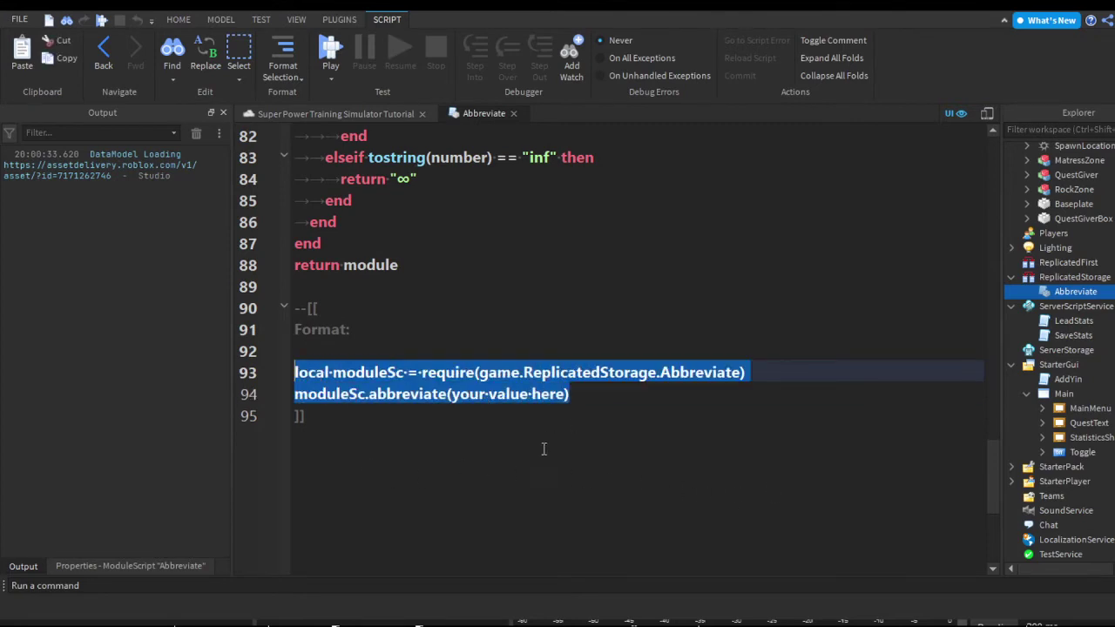
pyautogui.click(513, 113)
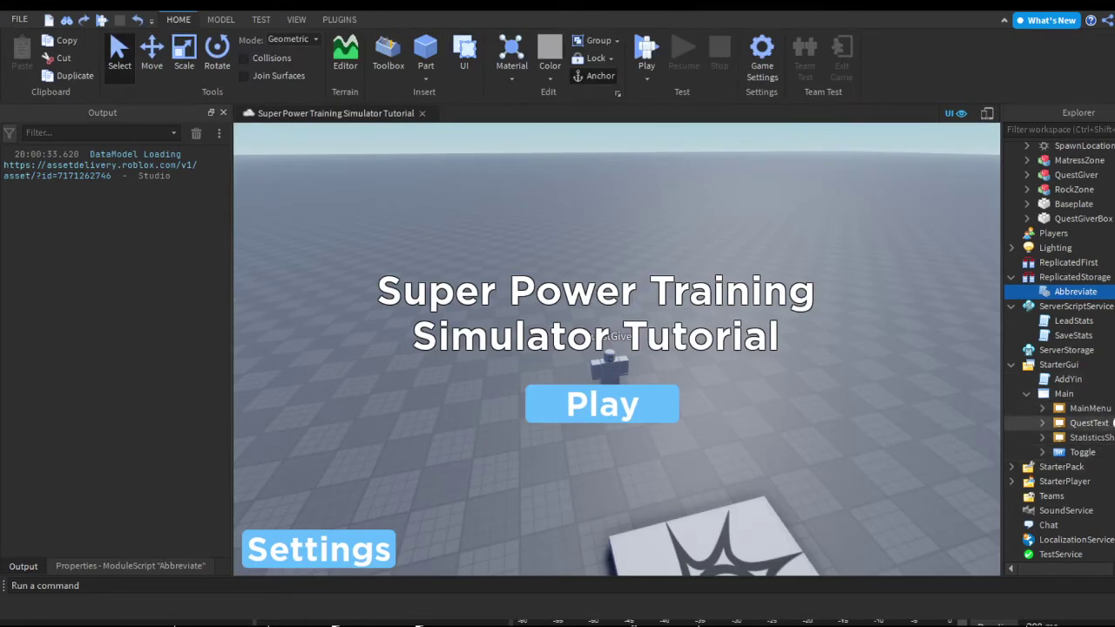
# Expand StatisticsShop > Statistics, then select and expand ShowYin to show its LocalScript.
pyautogui.click(1042, 438)
pyautogui.scroll(-2, 1058, 410)
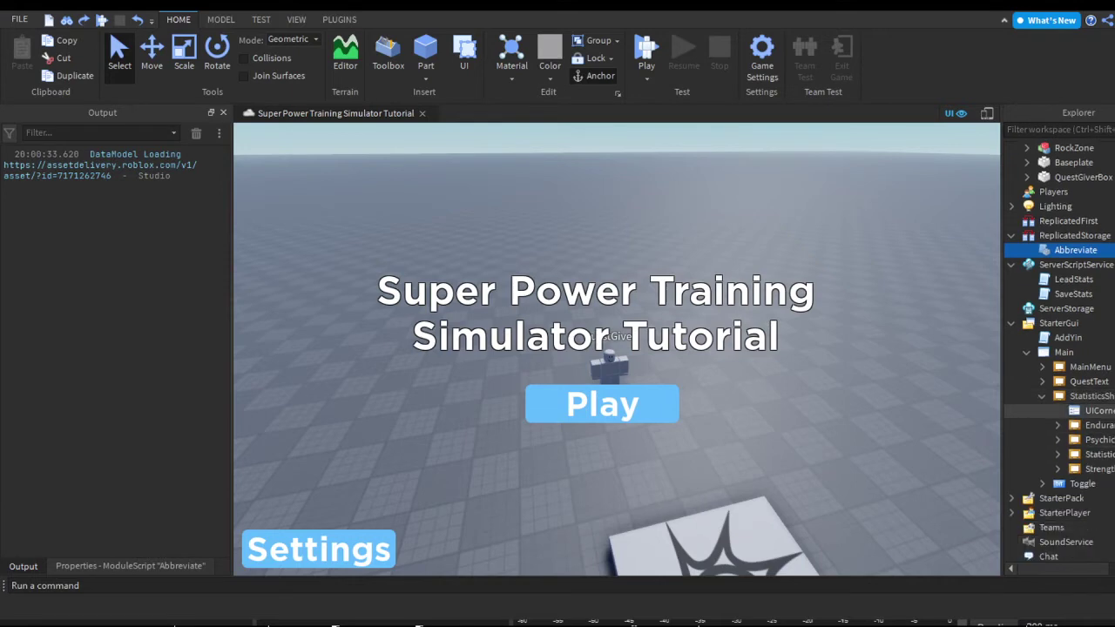
pyautogui.scroll(-2, 1059, 409)
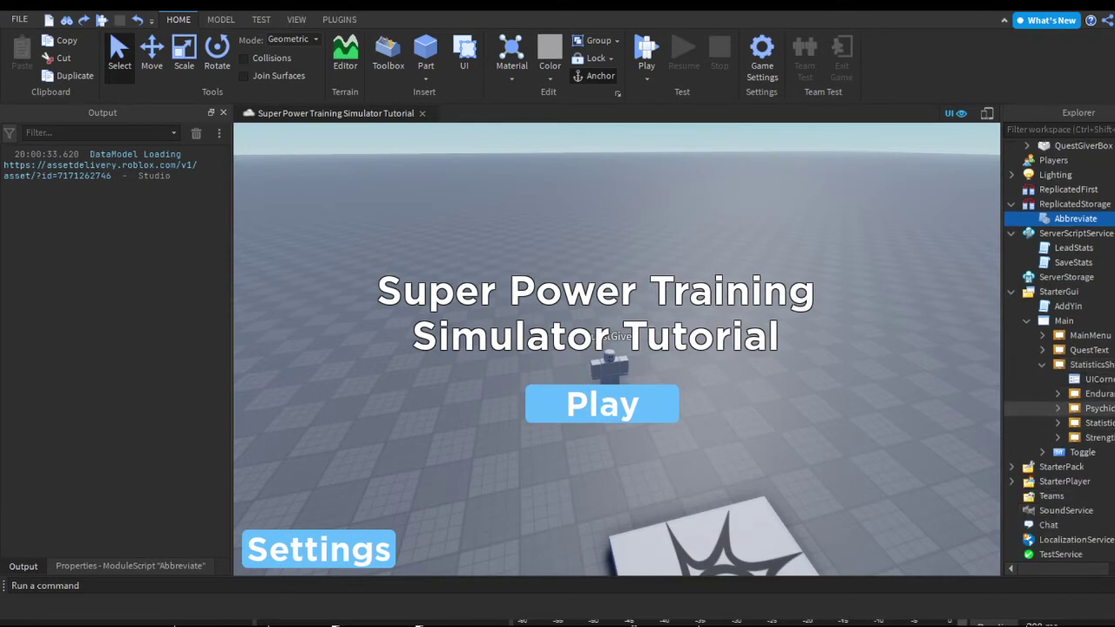
pyautogui.click(1057, 422)
pyautogui.scroll(-6, 1059, 410)
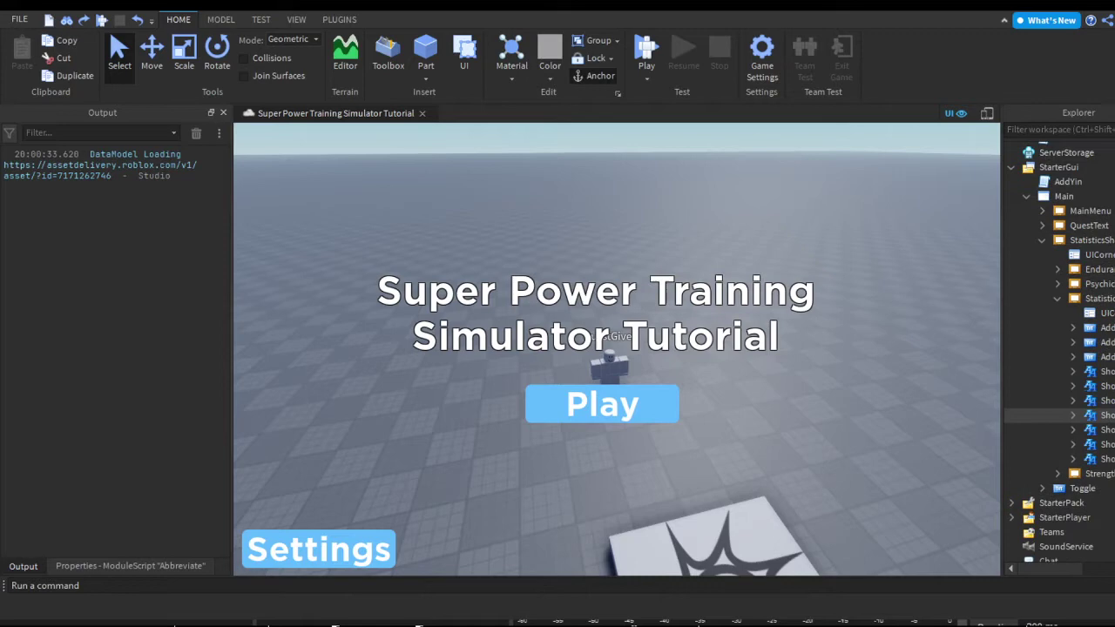
pyautogui.click(1103, 459)
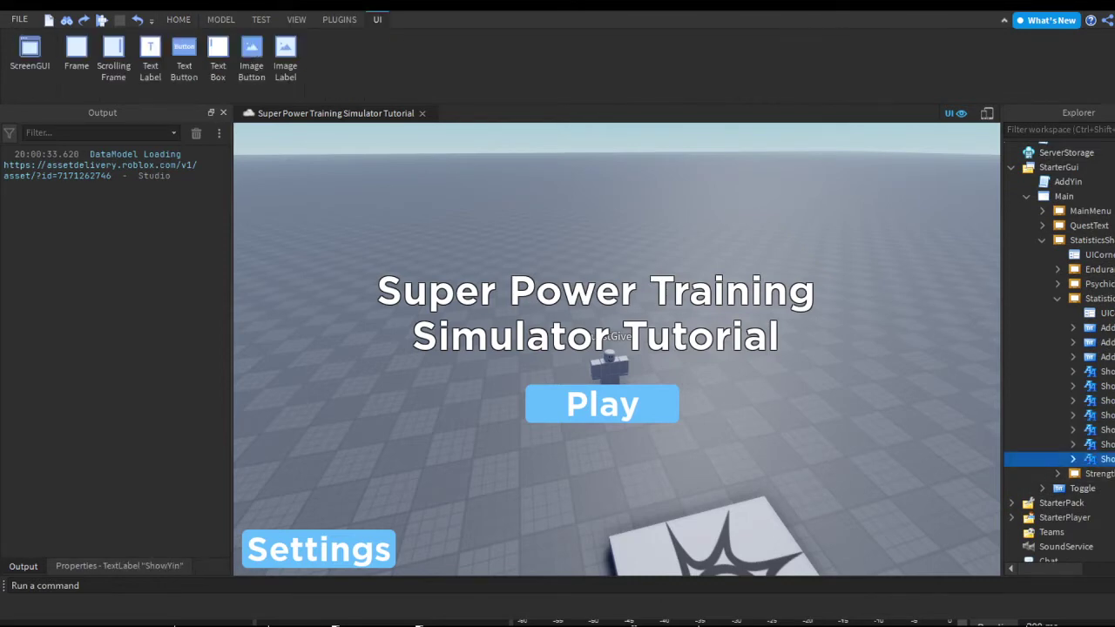
pyautogui.click(1073, 459)
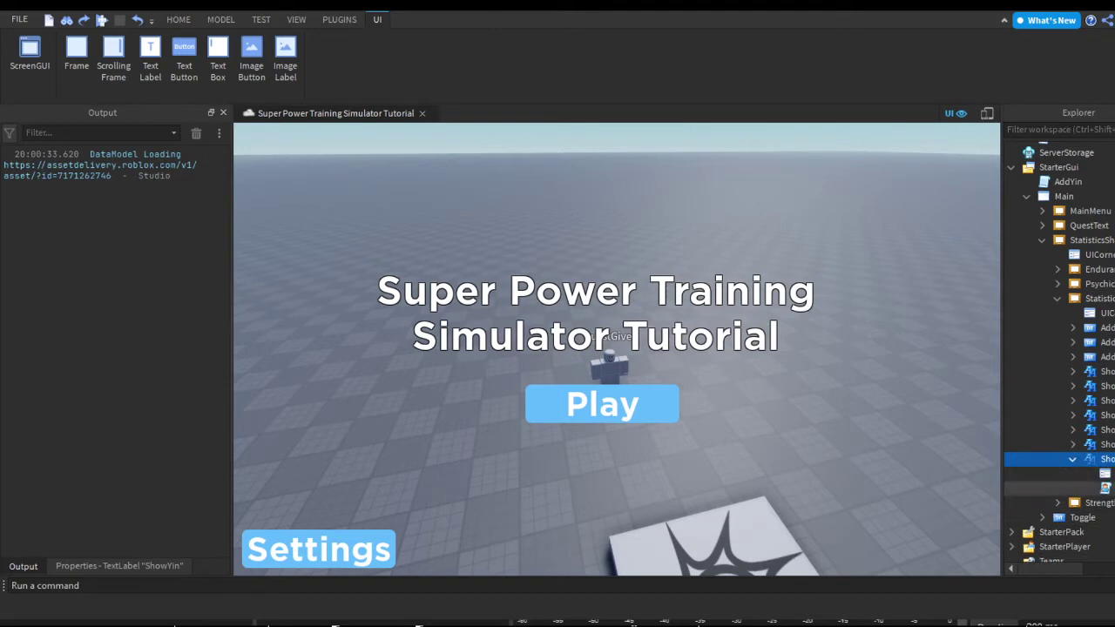
# Paste the Abbreviate require line at the top of ShowYin's LocalScript.
pyautogui.click(1105, 488)
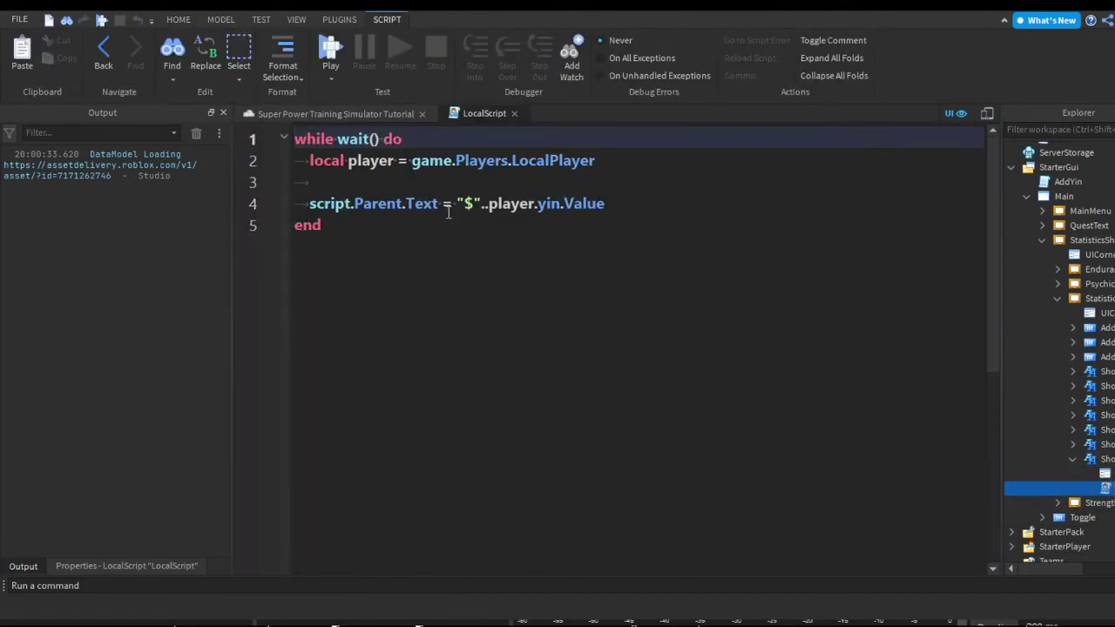
pyautogui.press('Return')
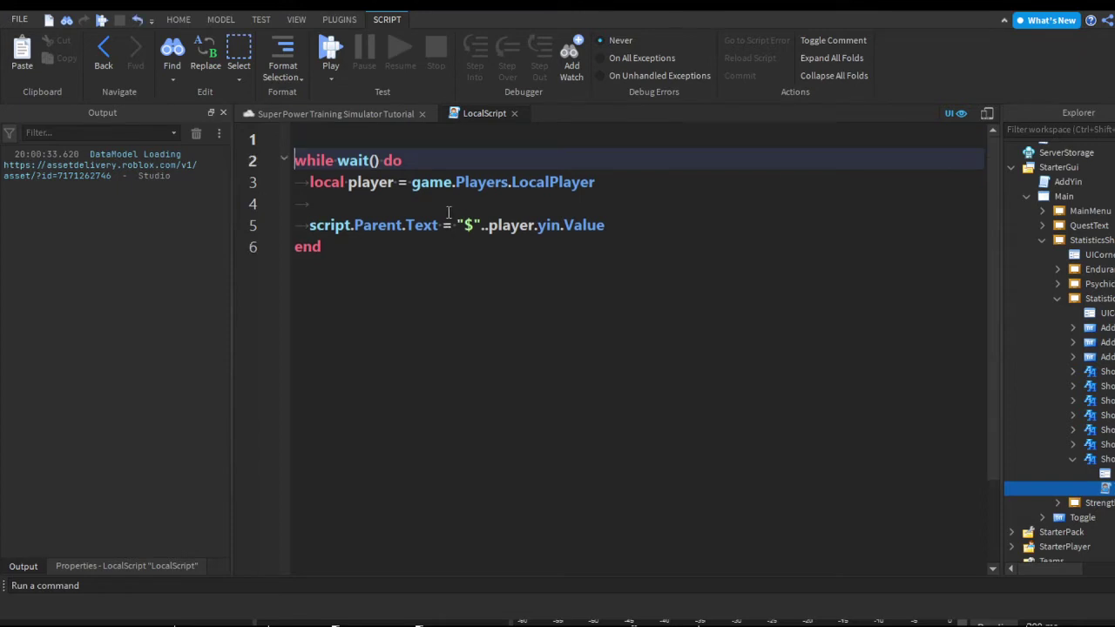
pyautogui.press('Return')
pyautogui.press('Up')
pyautogui.press('Up')
pyautogui.hotkey('ctrl', 'v')
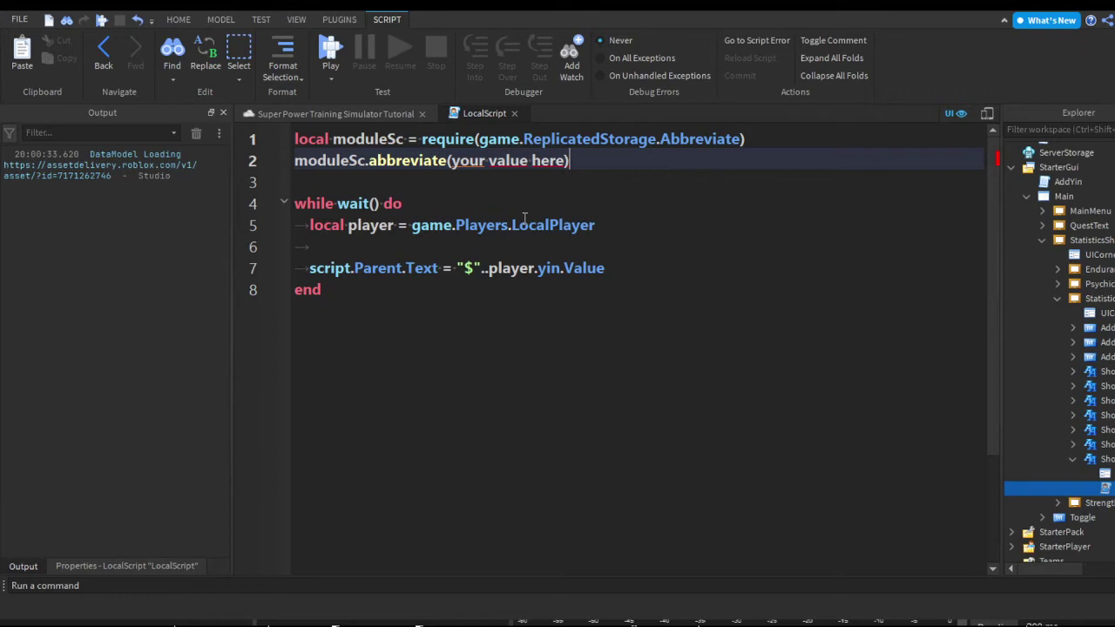
pyautogui.hotkey('shift', 'Home')
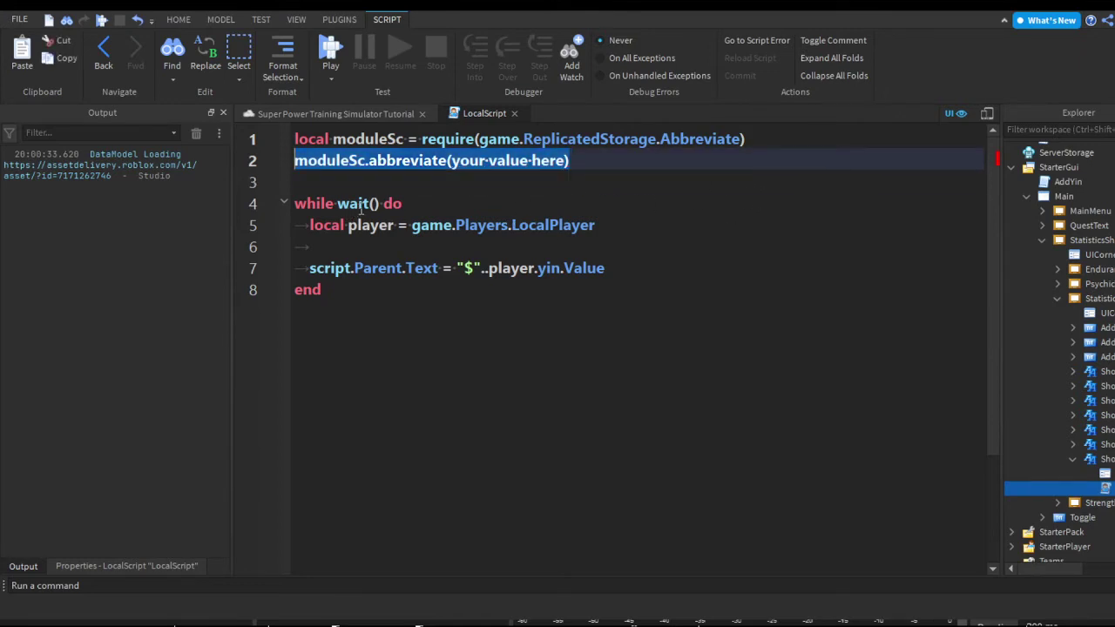
pyautogui.press('BackSpace')
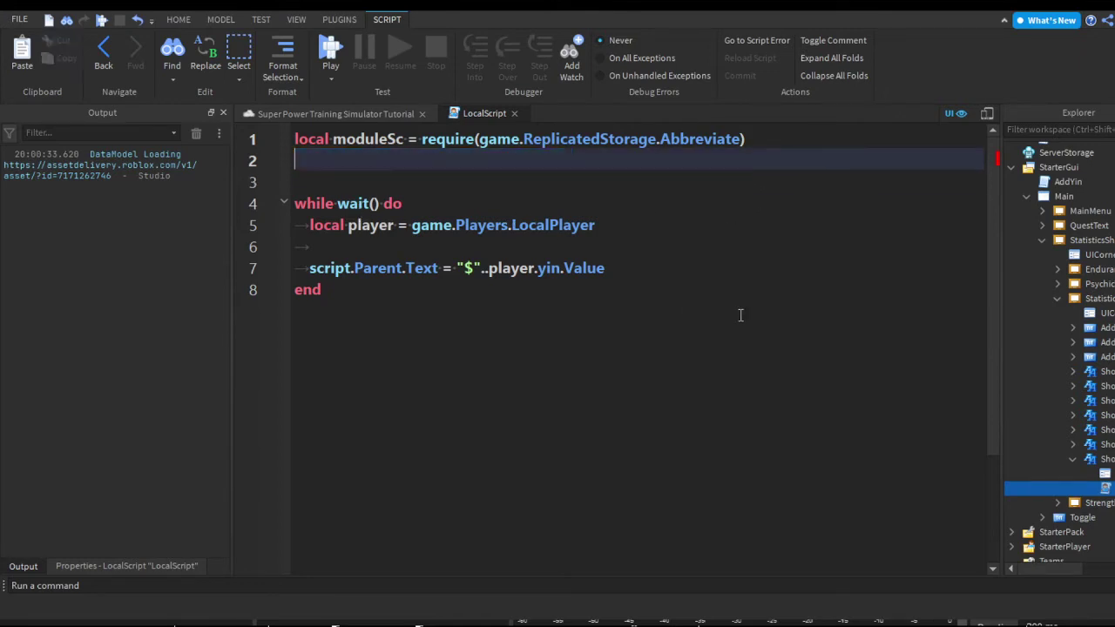
pyautogui.press('BackSpace')
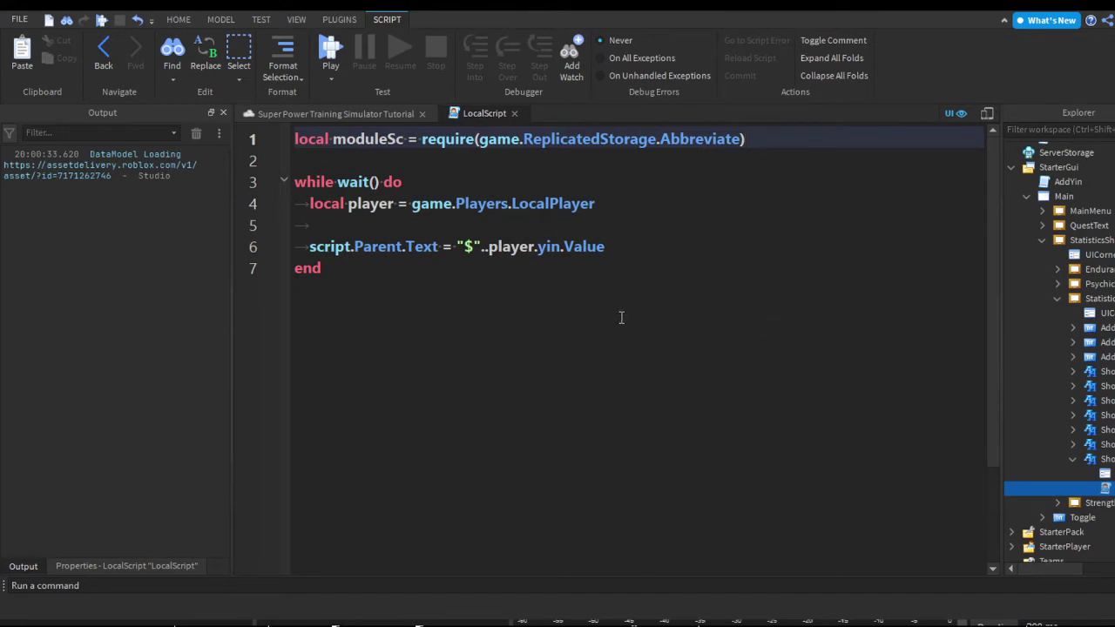
# Insert "$"..moduleSc.abbreviate( into the text assignment on line 6.
pyautogui.click(484, 246)
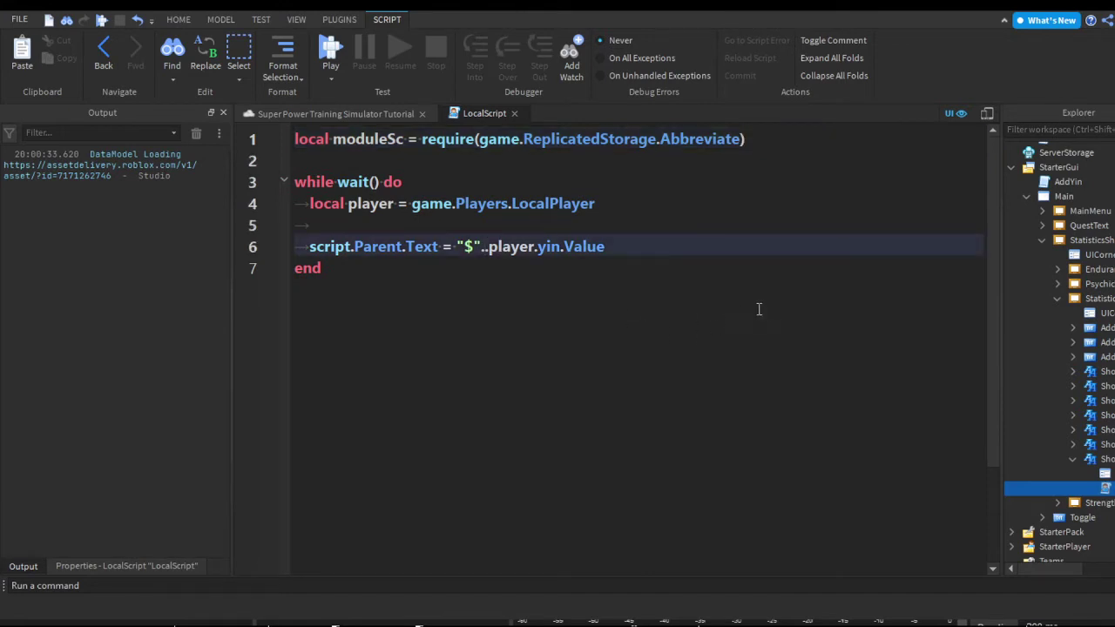
pyautogui.hotkey('ctrl', 'shift', 'Left')
pyautogui.hotkey('ctrl', 'shift', 'Left')
pyautogui.hotkey('ctrl', 'shift', 'Left')
pyautogui.press('Right')
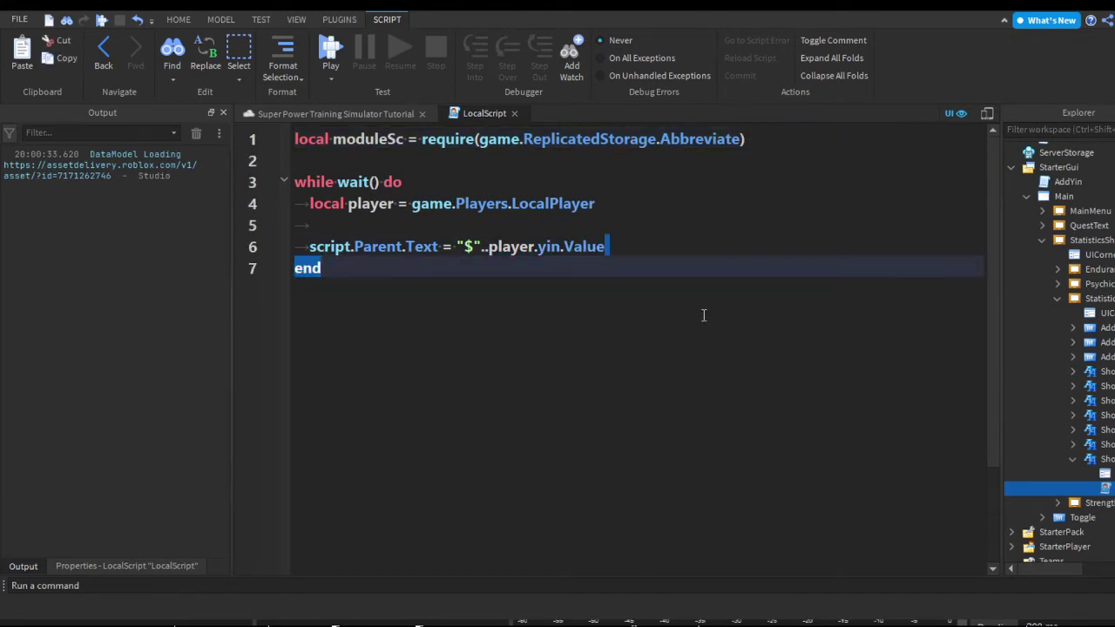
pyautogui.hotkey('shift', 'Left')
pyautogui.hotkey('shift', 'Left')
pyautogui.hotkey('shift', 'Left')
pyautogui.hotkey('shift', 'Left')
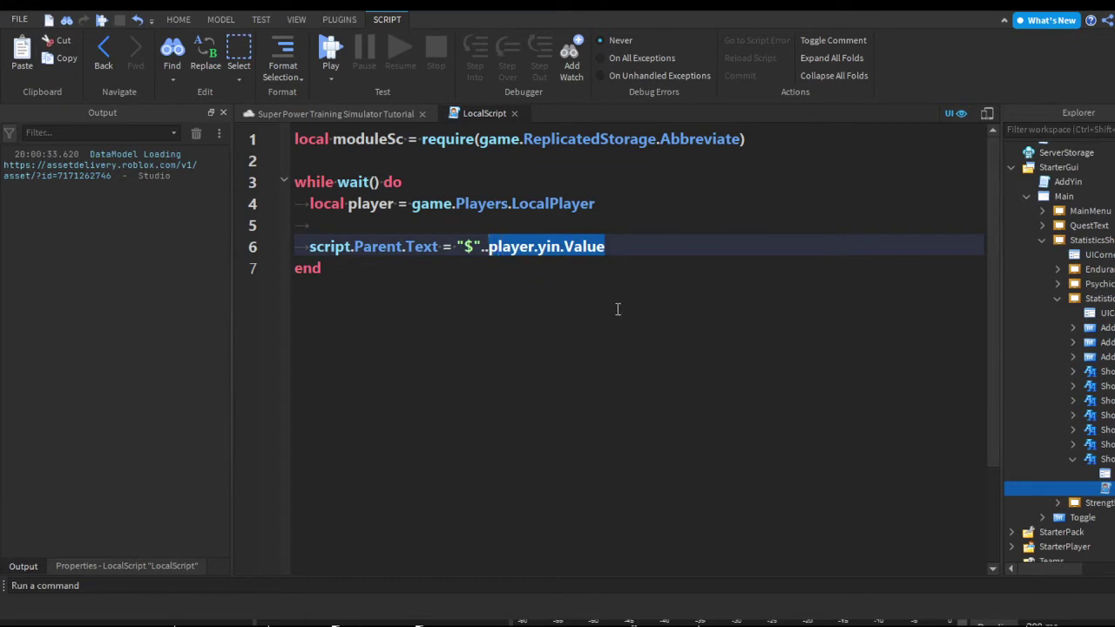
pyautogui.press('Left')
pyautogui.write('"$"..')
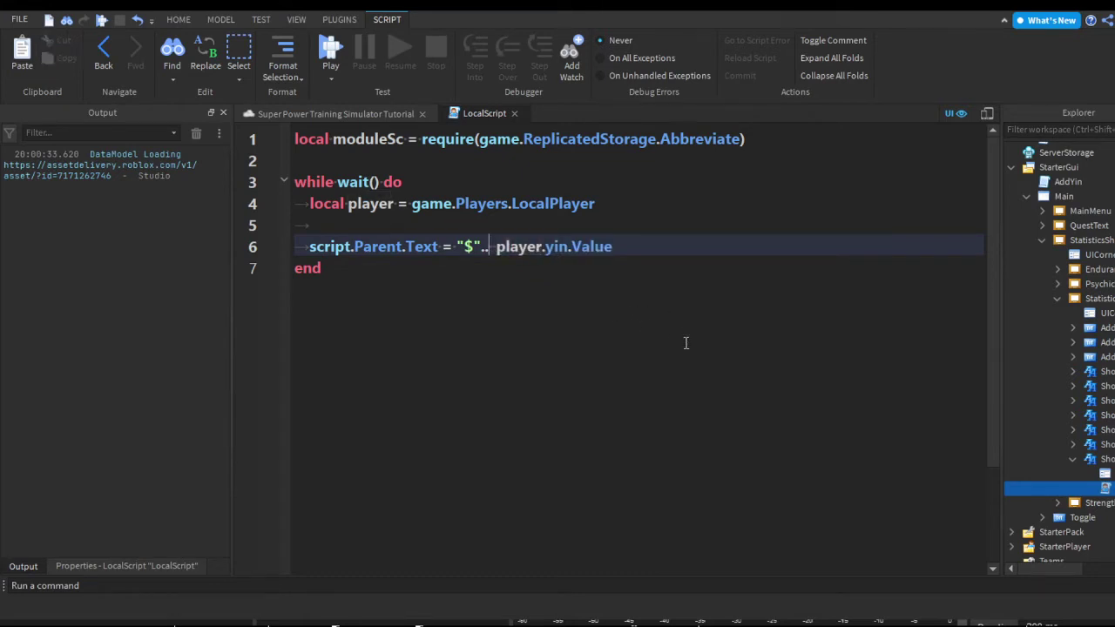
pyautogui.write('modsuleSC')
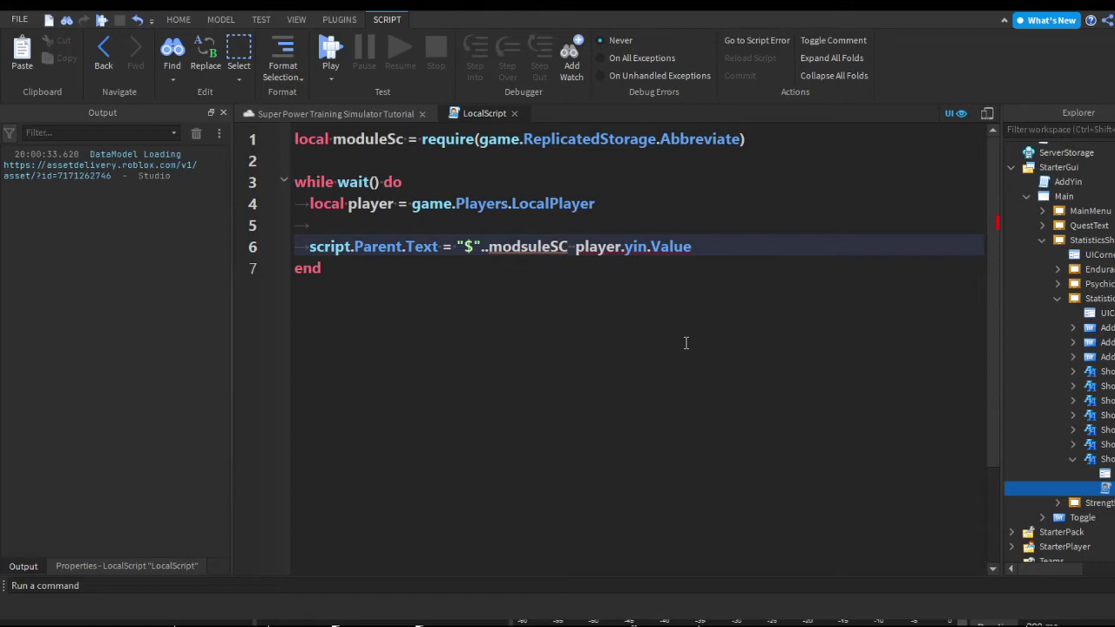
pyautogui.press('Tab')
pyautogui.write('.')
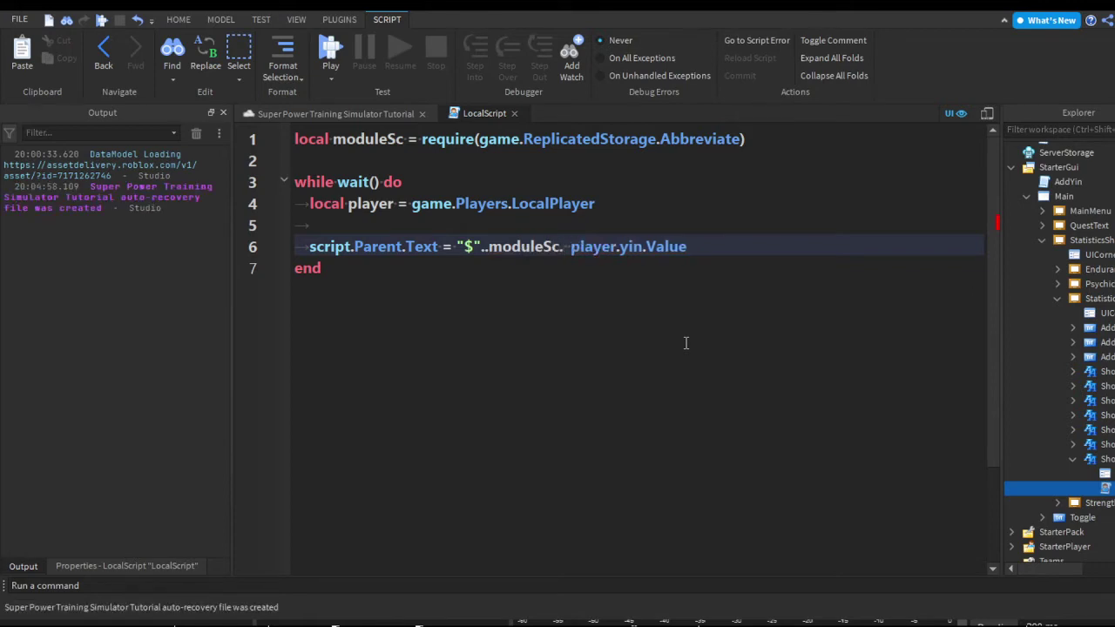
pyautogui.write('ab')
pyautogui.press('Tab')
pyautogui.write('(')
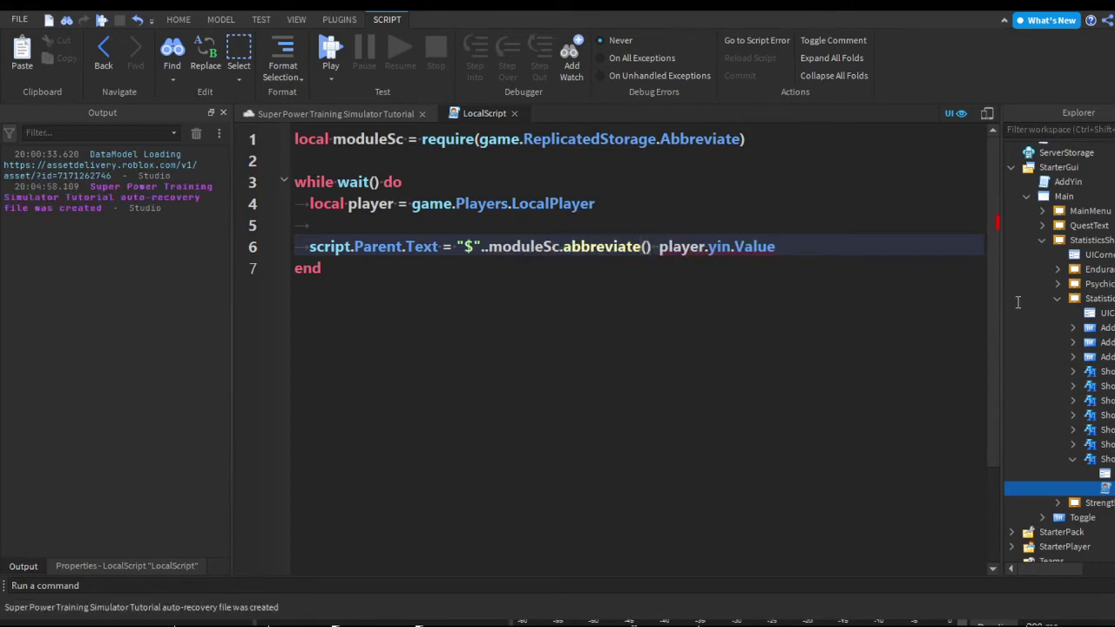
# Move player.yin.Value inside the abbreviate call's parentheses on line 6.
pyautogui.hotkey('shift', 'Left')
pyautogui.hotkey('shift', 'Left')
pyautogui.hotkey('shift', 'Left')
pyautogui.hotkey('shift', 'Left')
pyautogui.hotkey('shift', 'Left')
pyautogui.hotkey('shift', 'Left')
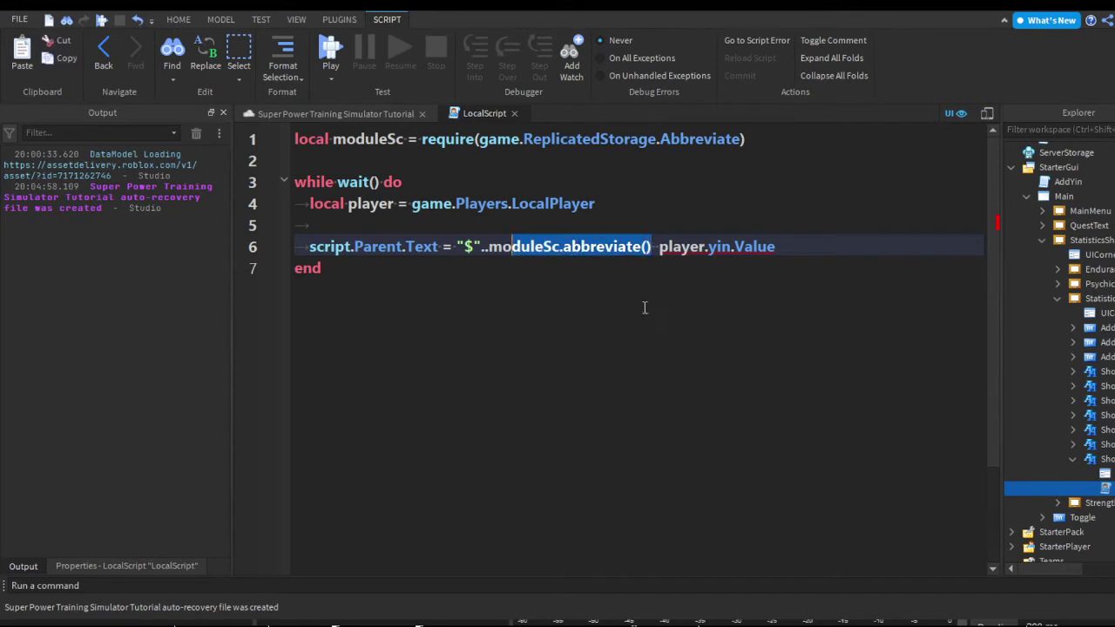
pyautogui.hotkey('shift', 'Left')
pyautogui.press('End')
pyautogui.hotkey('shift', 'Left')
pyautogui.hotkey('shift', 'Left')
pyautogui.hotkey('shift', 'Left')
pyautogui.hotkey('shift', 'Left')
pyautogui.hotkey('shift', 'Left')
pyautogui.hotkey('shift', 'Left')
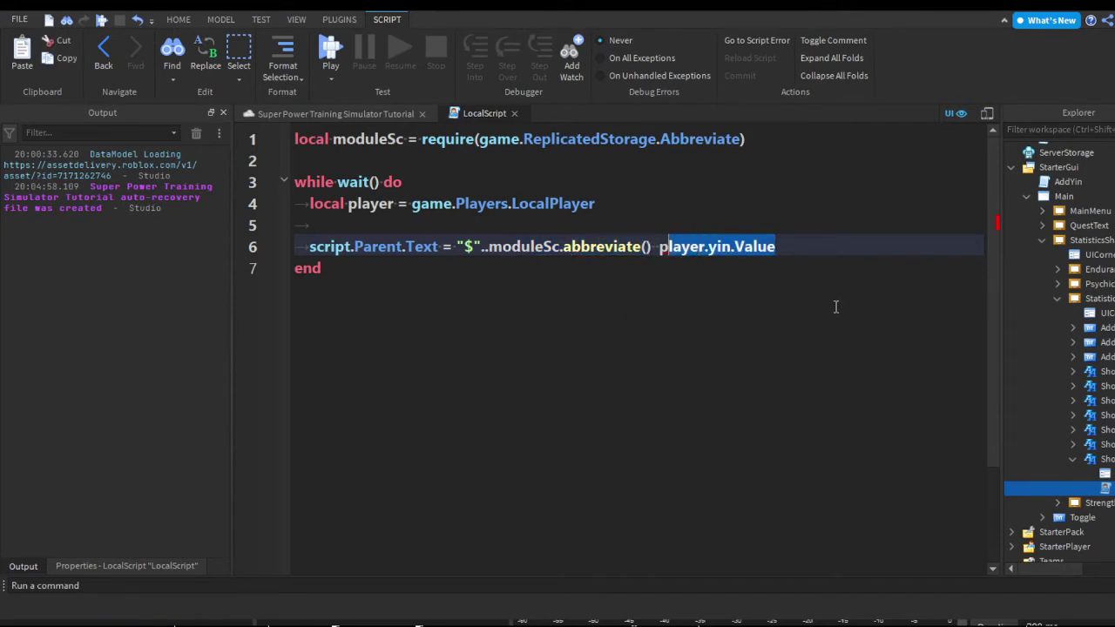
pyautogui.hotkey('shift', 'Left')
pyautogui.press('BackSpace')
pyautogui.press('BackSpace')
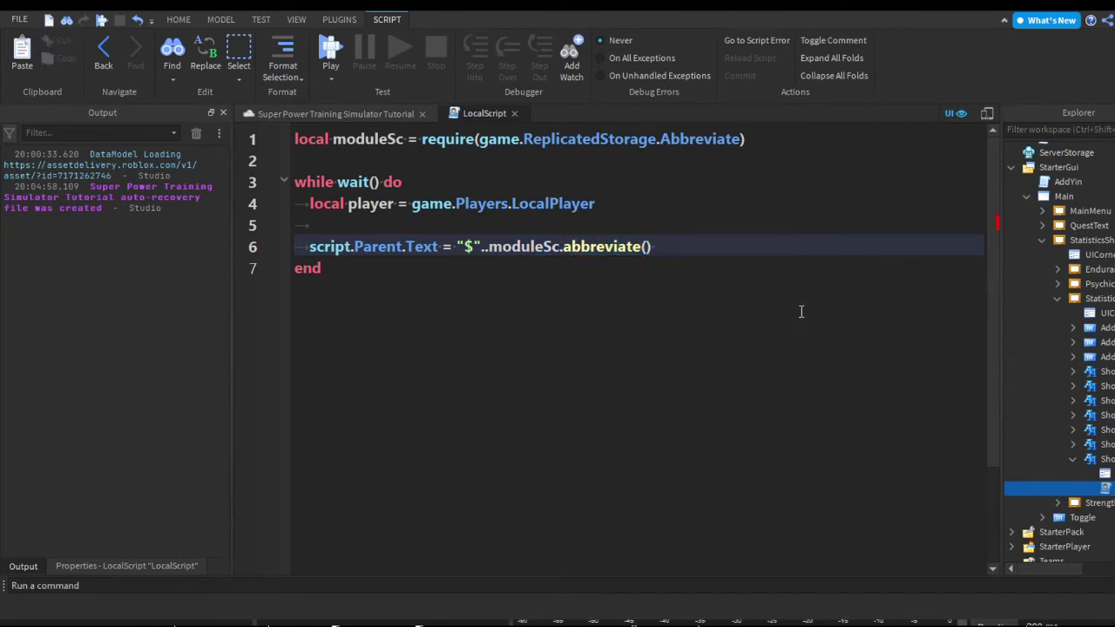
pyautogui.write('player.')
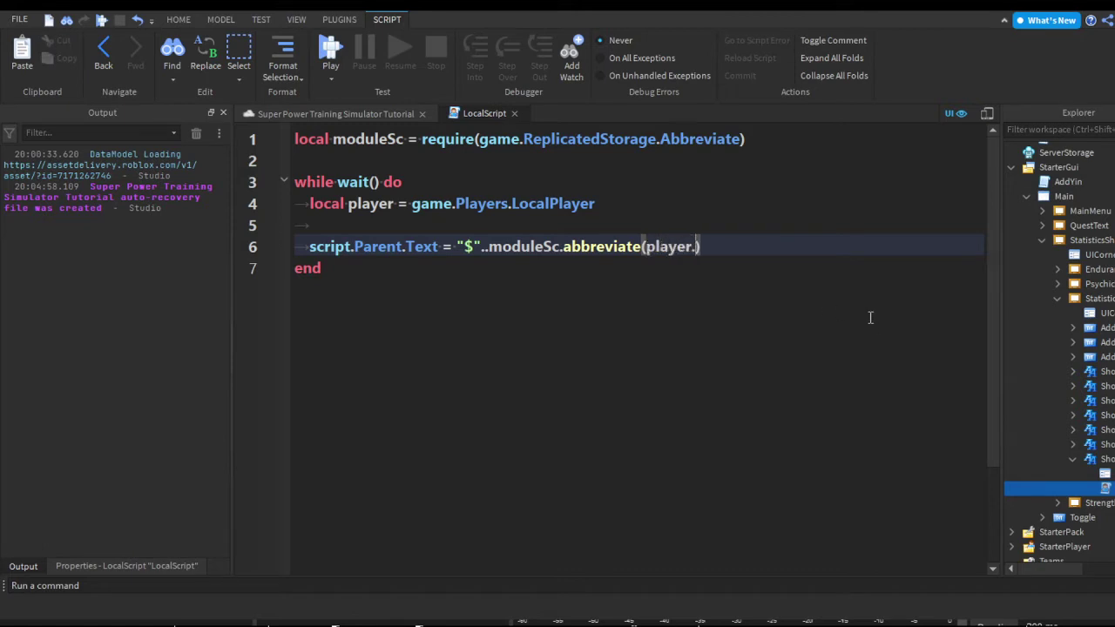
pyautogui.write('yin.Value')
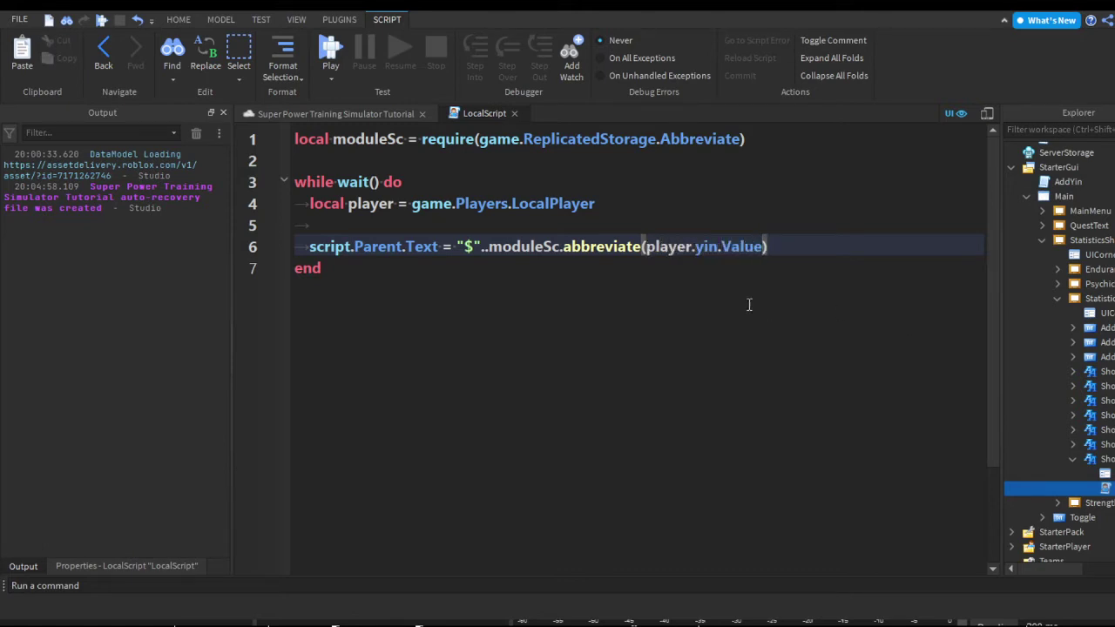
pyautogui.press('Right')
# Close the Yin script, then paste the Abbreviate require line atop the ShowStrength LocalScript.
pyautogui.click(577, 284)
pyautogui.hotkey('ctrl', 'w')
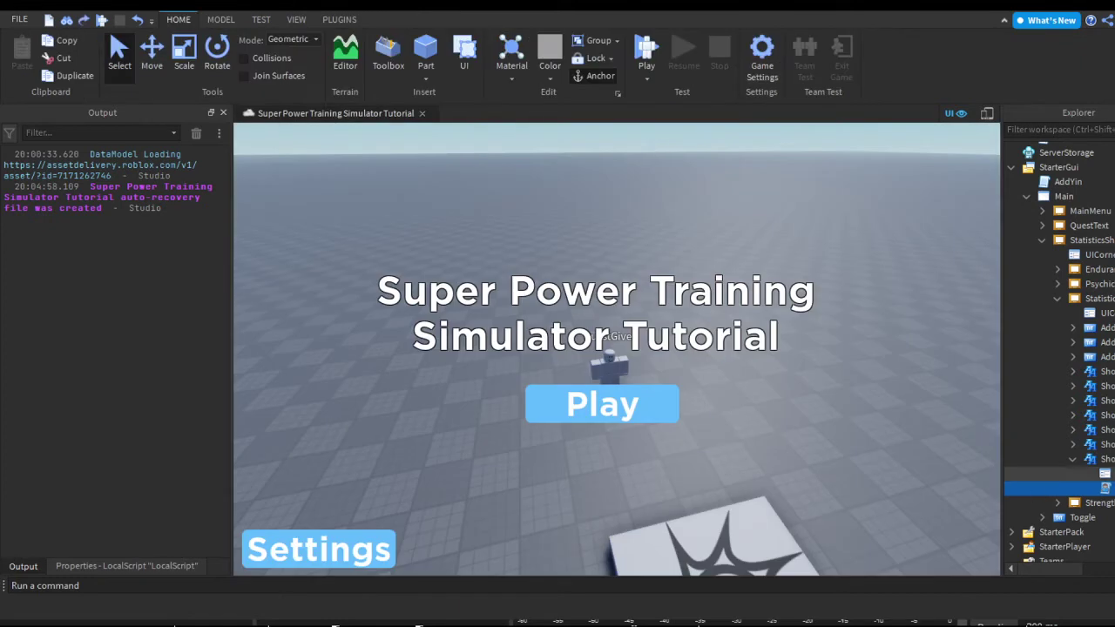
pyautogui.click(1094, 445)
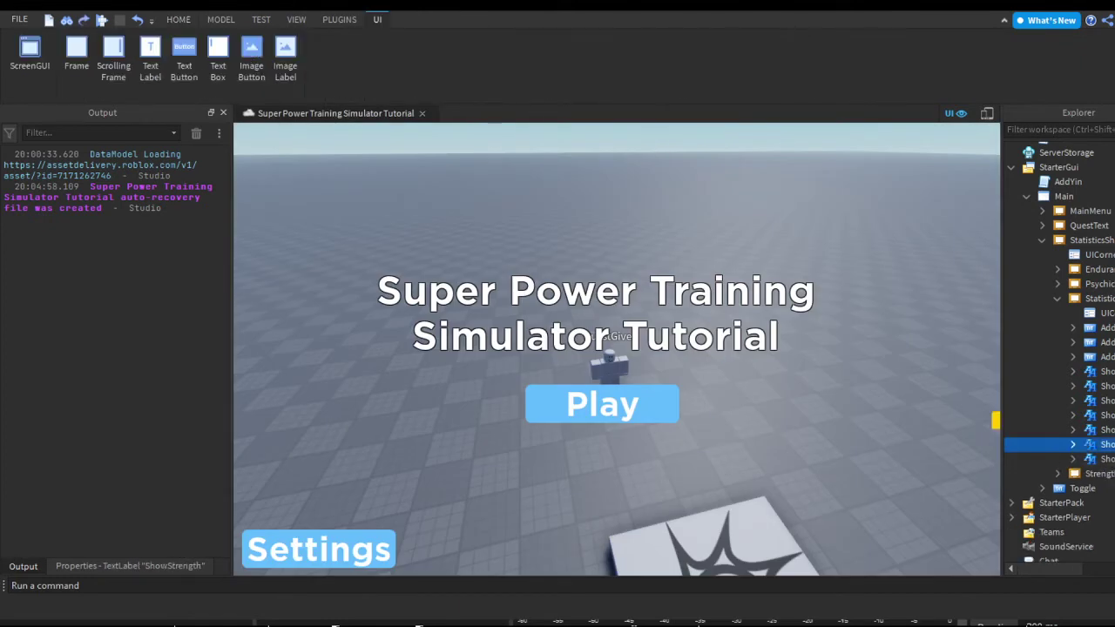
pyautogui.doubleClick(1105, 473)
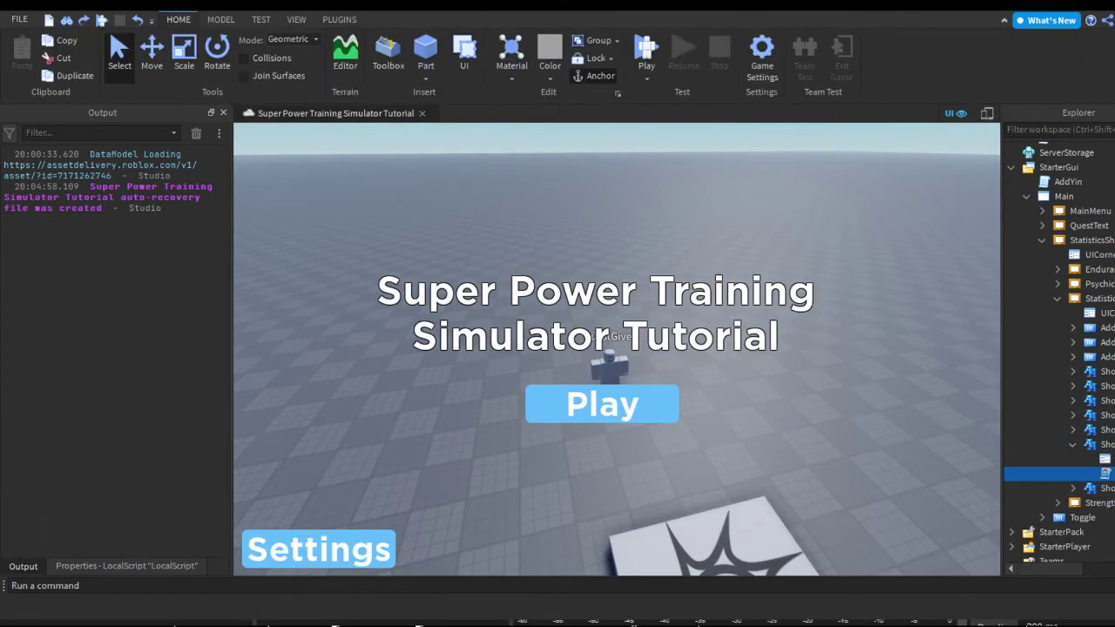
pyautogui.press('Return')
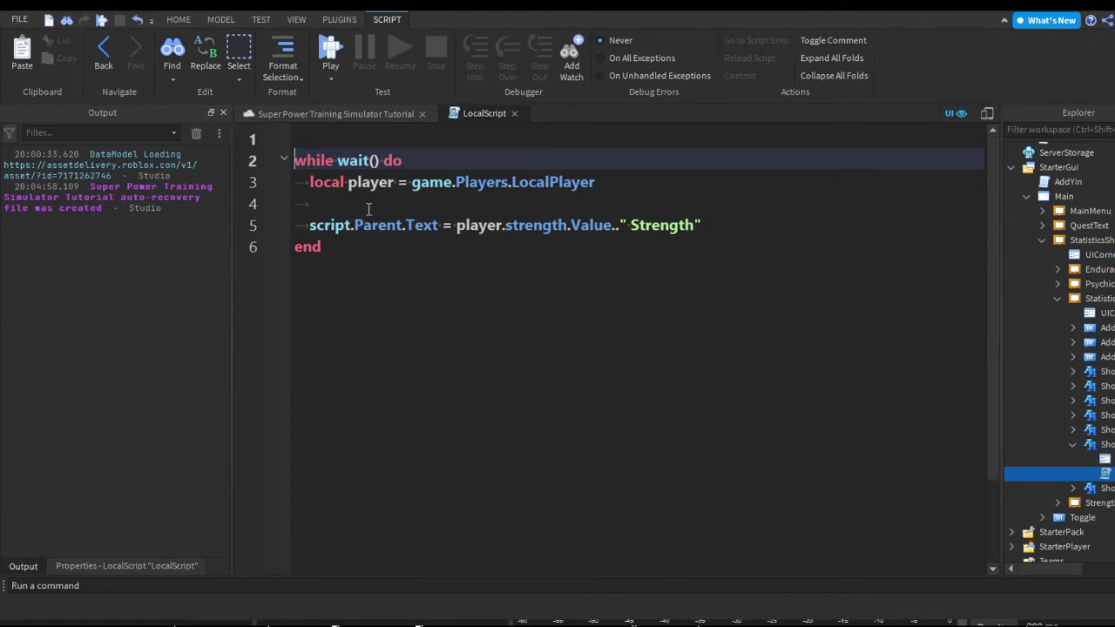
pyautogui.press('Return')
pyautogui.press('Up')
pyautogui.press('Up')
pyautogui.write('local moduleSc = require(game.ReplicatedStorage.Abbreviate) moduleSc.abbreviate(your value here)')
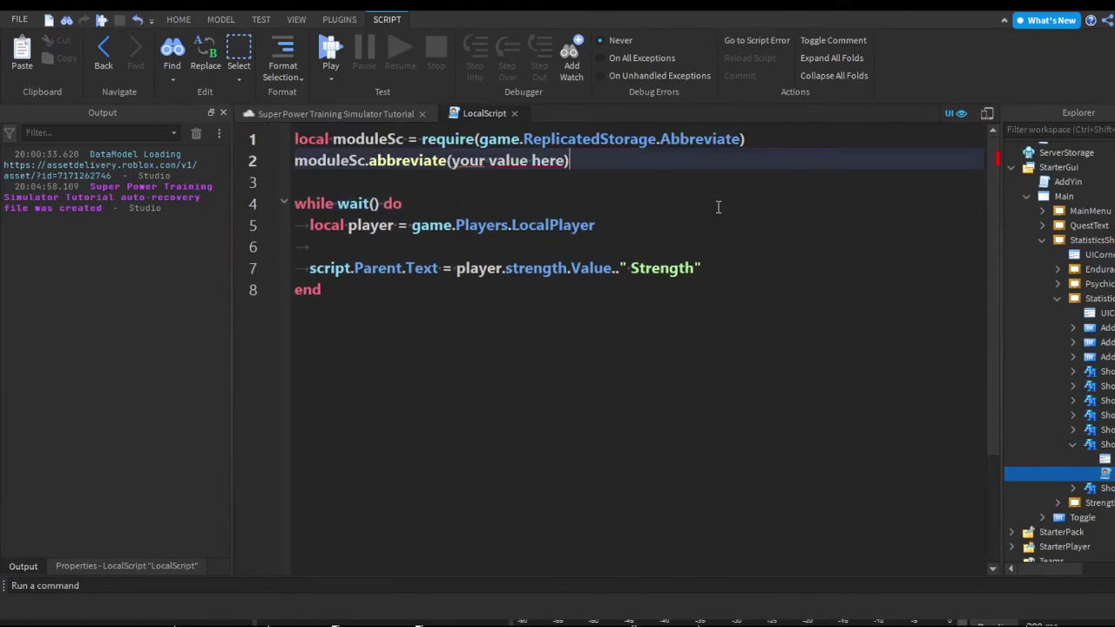
pyautogui.hotkey('ctrl', 'shift', 'Left')
pyautogui.hotkey('ctrl', 'shift', 'Left')
pyautogui.hotkey('ctrl', 'shift', 'Left')
pyautogui.hotkey('ctrl', 'shift', 'Left')
pyautogui.hotkey('ctrl', 'shift', 'Left')
pyautogui.press('BackSpace')
pyautogui.press('BackSpace')
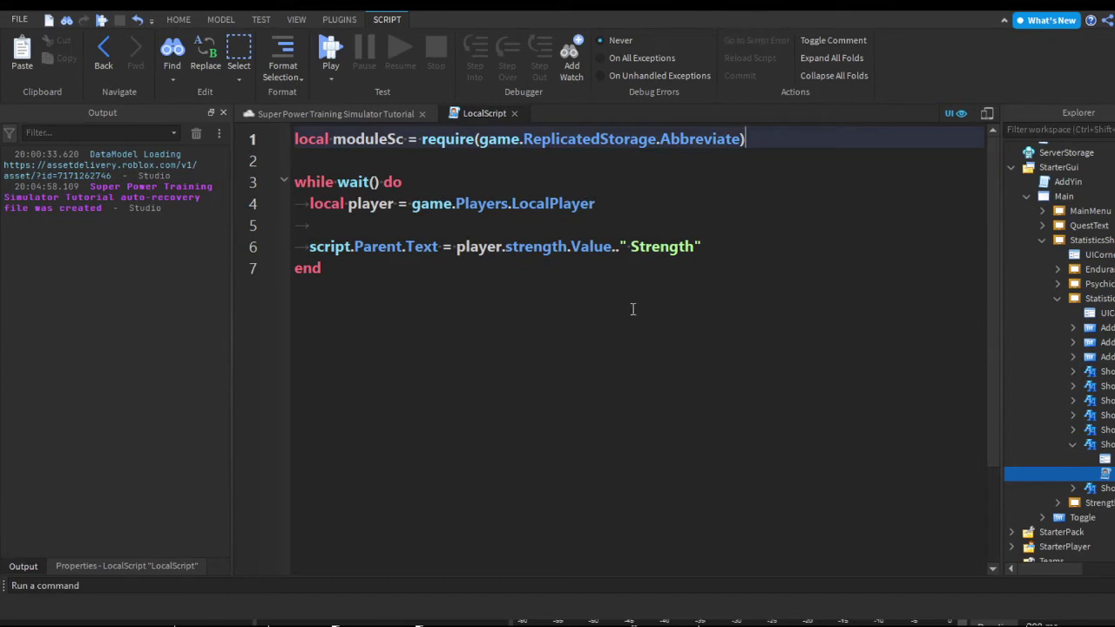
# Rewrite line 6 to use moduleSc.abbreviate(player.strength.Value).
pyautogui.press('Down')
pyautogui.press('Down')
pyautogui.press('Down')
pyautogui.hotkey('ctrl', 'Left')
pyautogui.hotkey('ctrl', 'Left')
pyautogui.hotkey('ctrl', 'Left')
pyautogui.hotkey('ctrl', 'shift', 'Right')
pyautogui.hotkey('ctrl', 'shift', 'Right')
pyautogui.hotkey('ctrl', 'shift', 'Right')
pyautogui.hotkey('ctrl', 'shift', 'Right')
pyautogui.hotkey('ctrl', 'shift', 'Right')
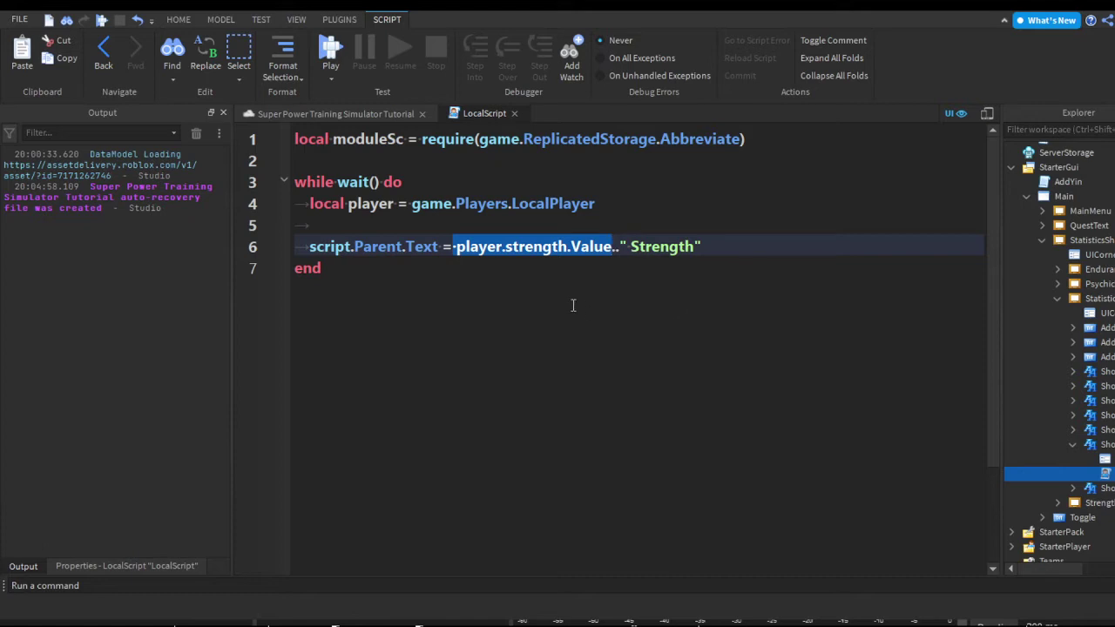
pyautogui.press('Left')
pyautogui.write('mod')
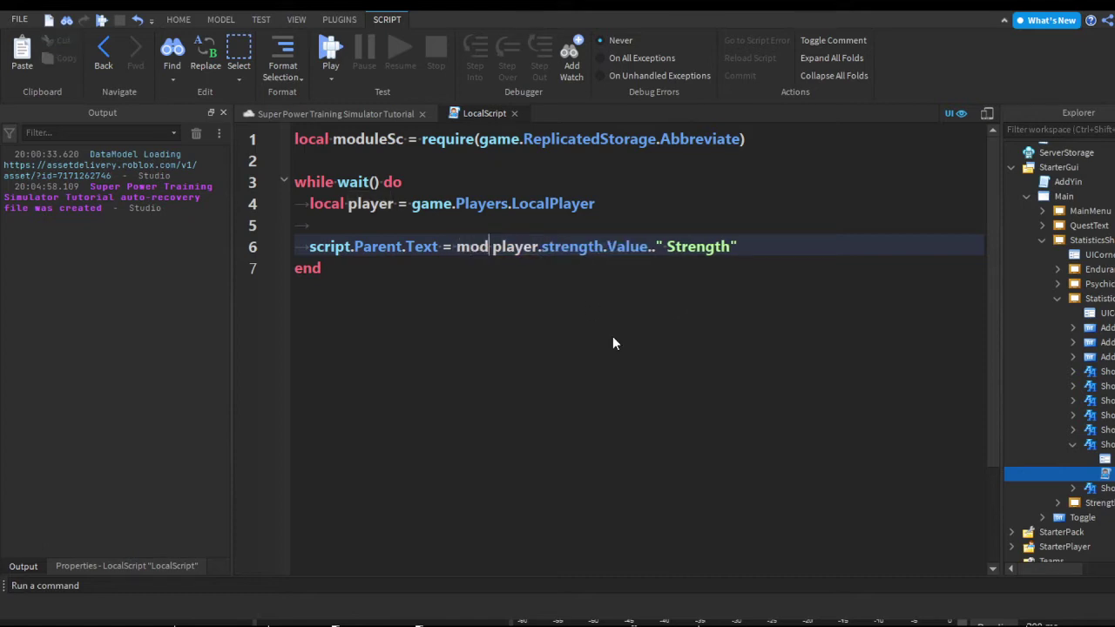
pyautogui.write('uleS')
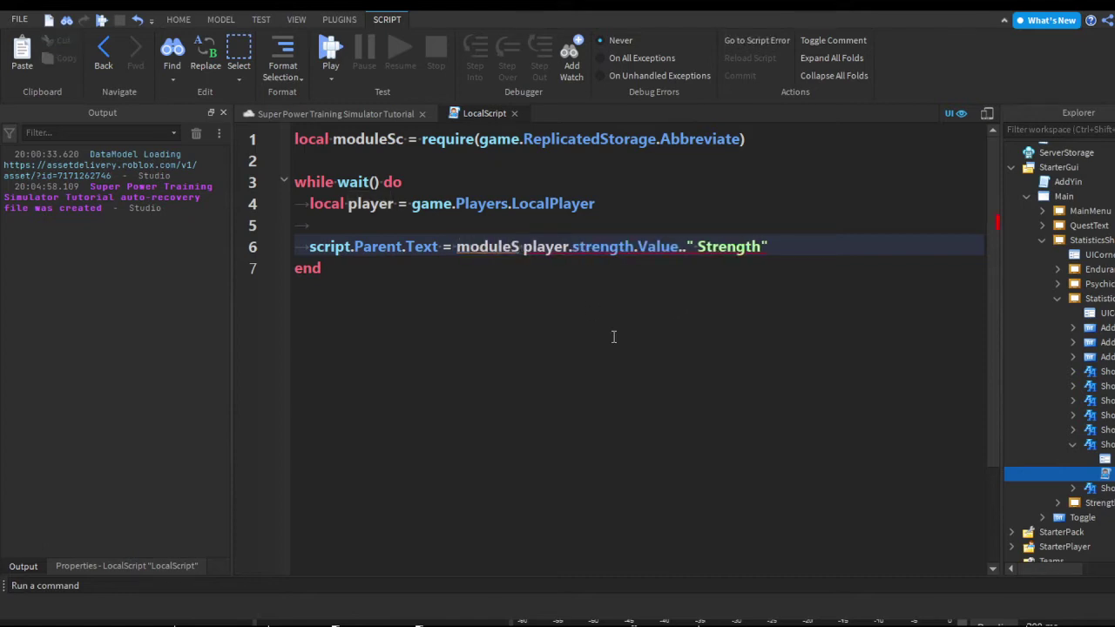
pyautogui.write('c.abbr')
pyautogui.press('Tab')
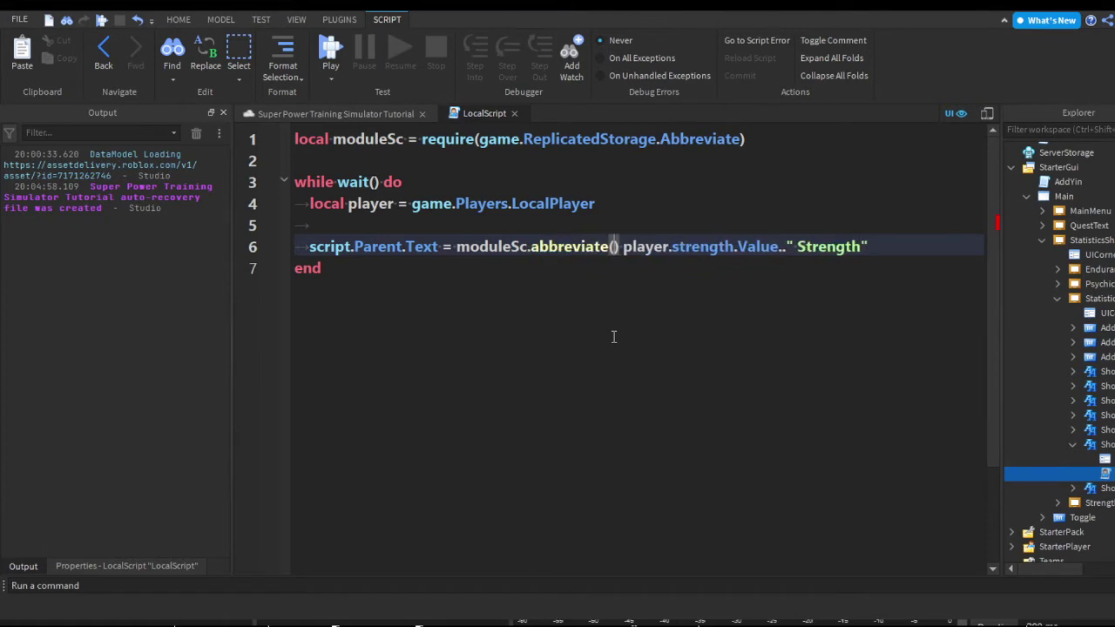
pyautogui.hotkey('ctrl', 'Right')
pyautogui.hotkey('ctrl', 'Right')
pyautogui.hotkey('ctrl', 'Right')
pyautogui.hotkey('ctrl', 'Right')
pyautogui.hotkey('ctrl', 'Right')
pyautogui.hotkey('ctrl', 'Right')
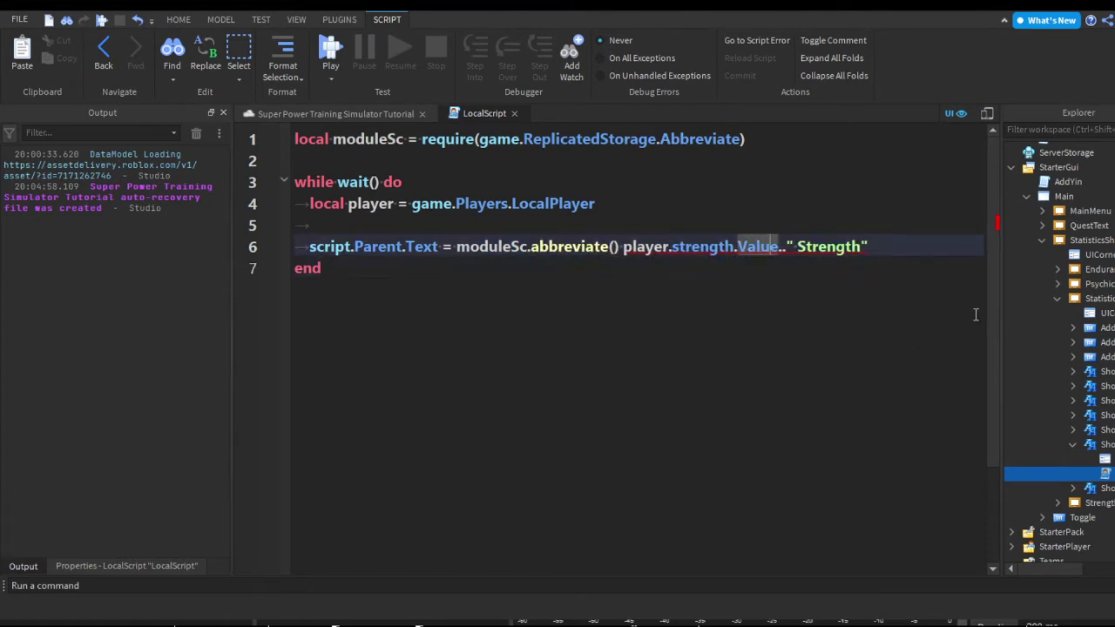
pyautogui.hotkey('shift', 'Right')
pyautogui.hotkey('ctrl', 'shift', 'Left')
pyautogui.hotkey('ctrl', 'shift', 'Left')
pyautogui.hotkey('ctrl', 'shift', 'Left')
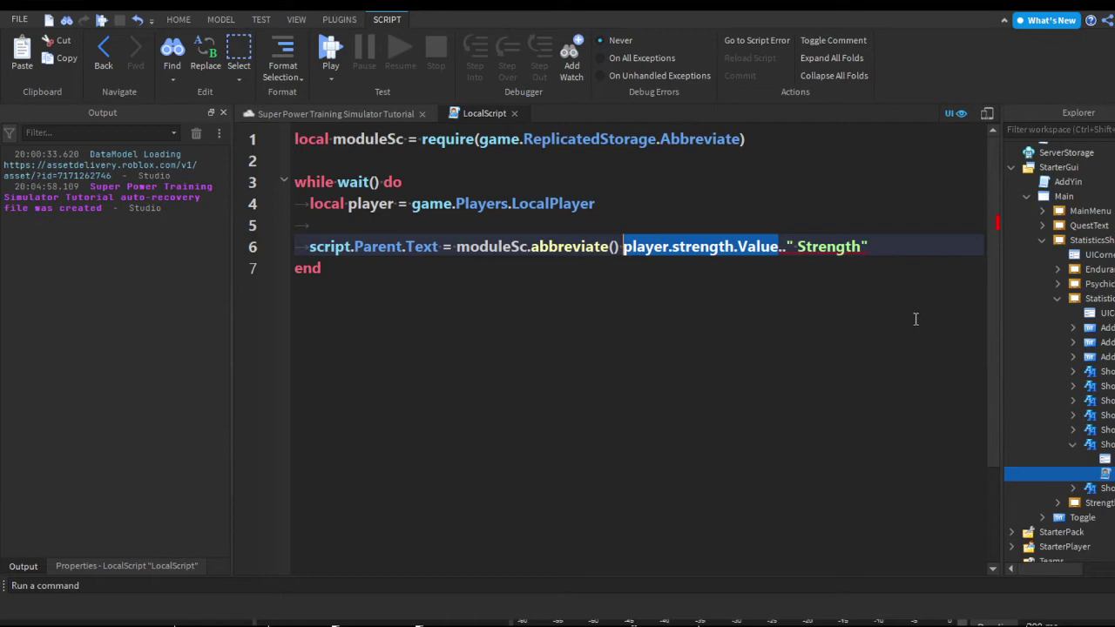
pyautogui.hotkey('ctrl', 'x')
pyautogui.press('BackSpace')
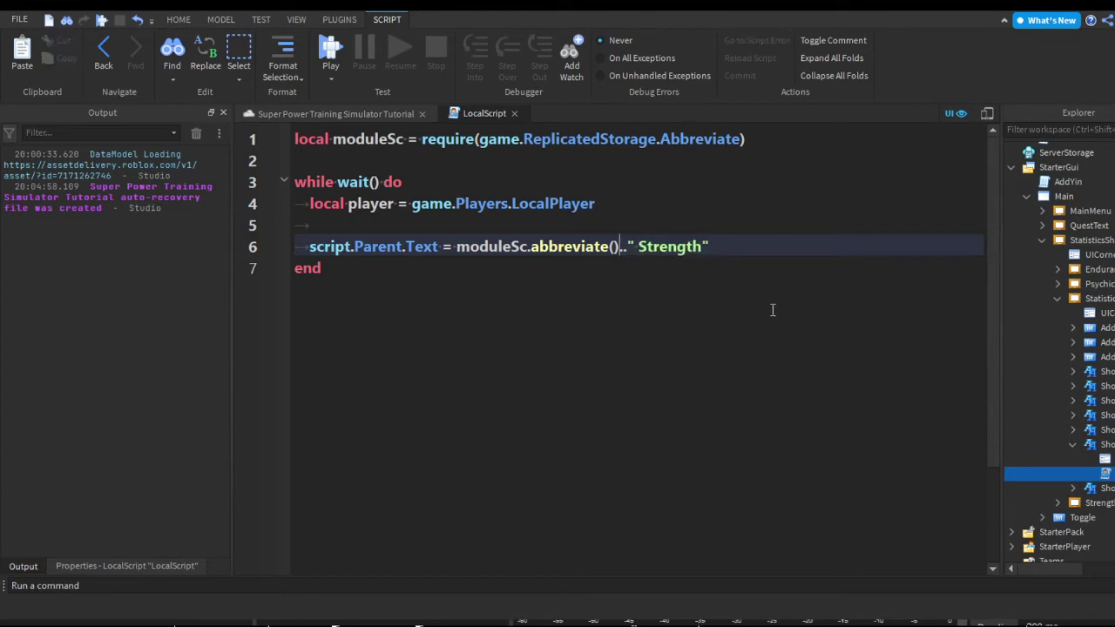
pyautogui.press('Left')
pyautogui.write('player.')
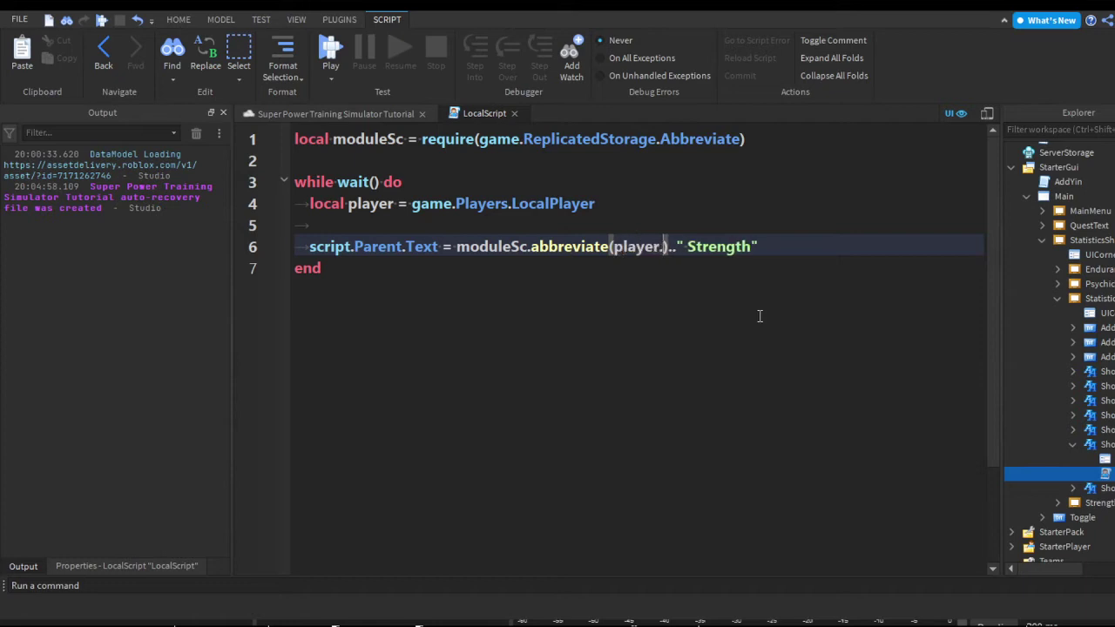
pyautogui.write('strength.Value')
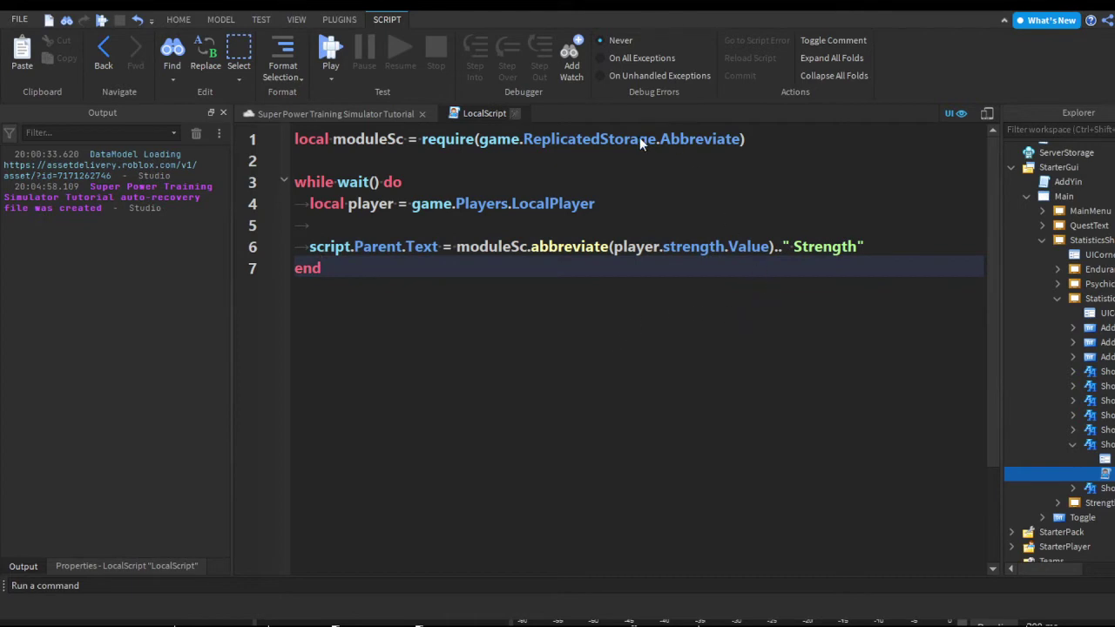
# Close the strength script and expand the next stat label in the Explorer.
pyautogui.click(514, 113)
pyautogui.click(1073, 444)
pyautogui.click(1073, 429)
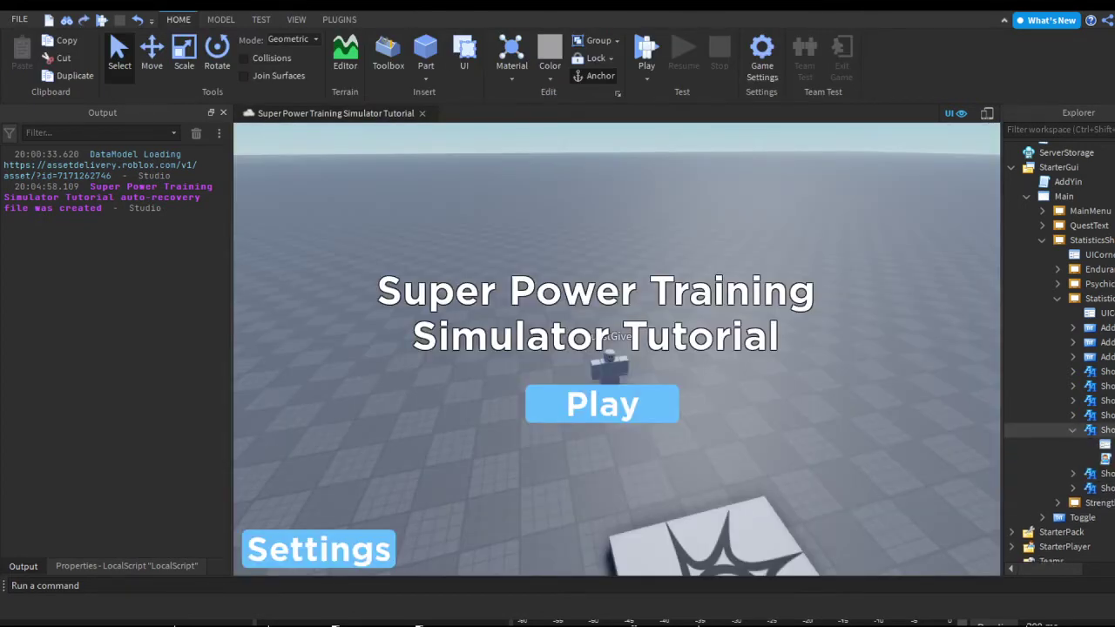
# Paste the Abbreviate require line atop the strmulti LocalScript, removing the example call.
pyautogui.doubleClick(1105, 460)
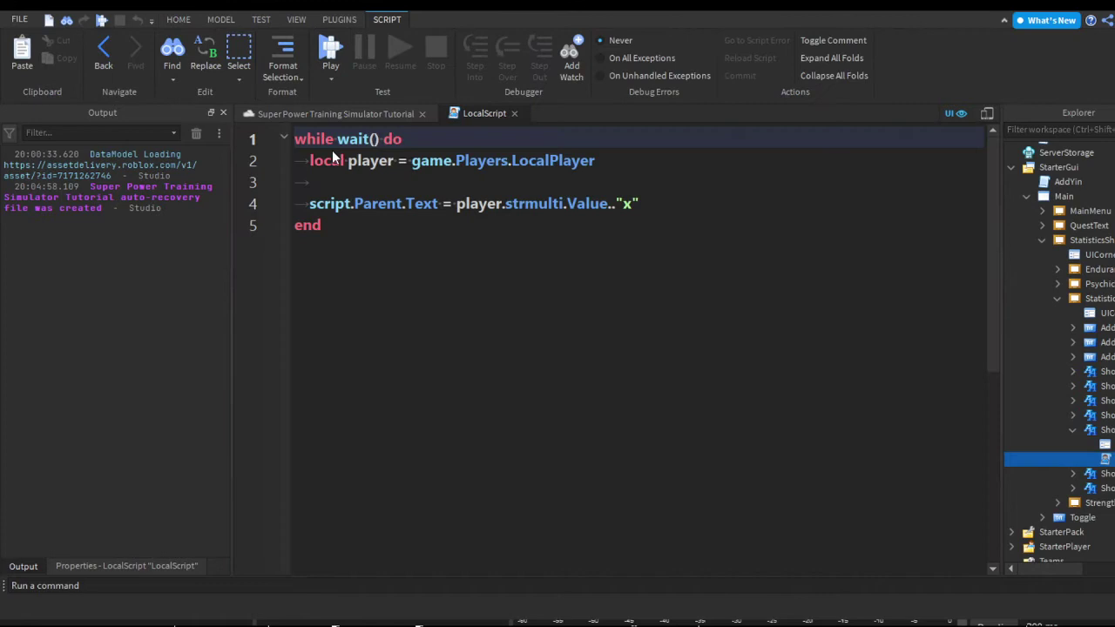
pyautogui.press('Return')
pyautogui.press('Return')
pyautogui.press('Up')
pyautogui.press('Up')
pyautogui.hotkey('ctrl', 'v')
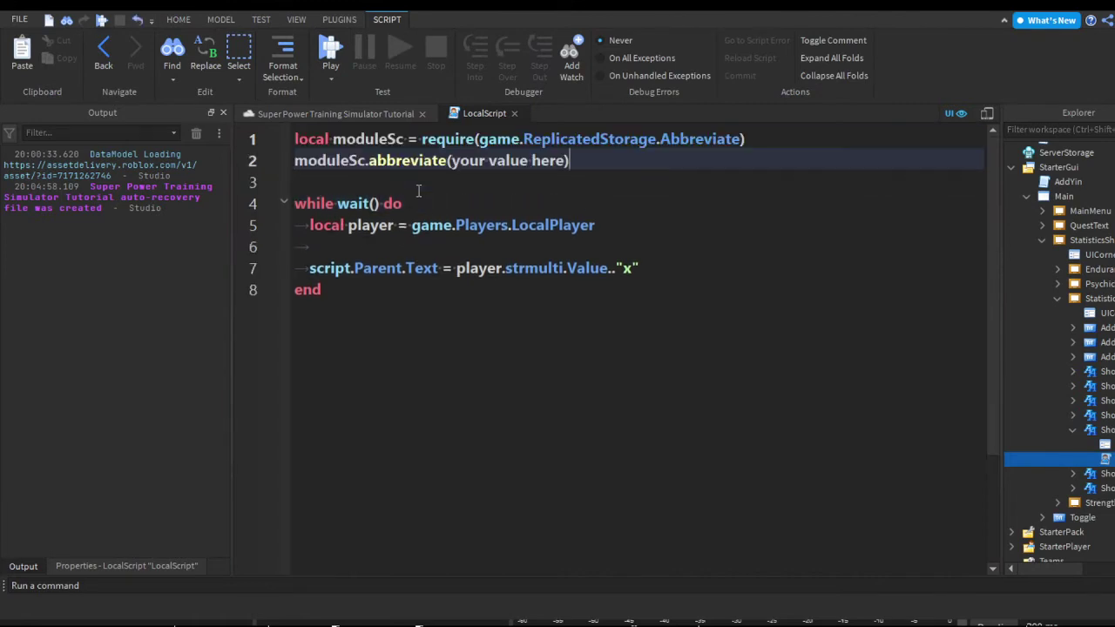
pyautogui.press('Delete')
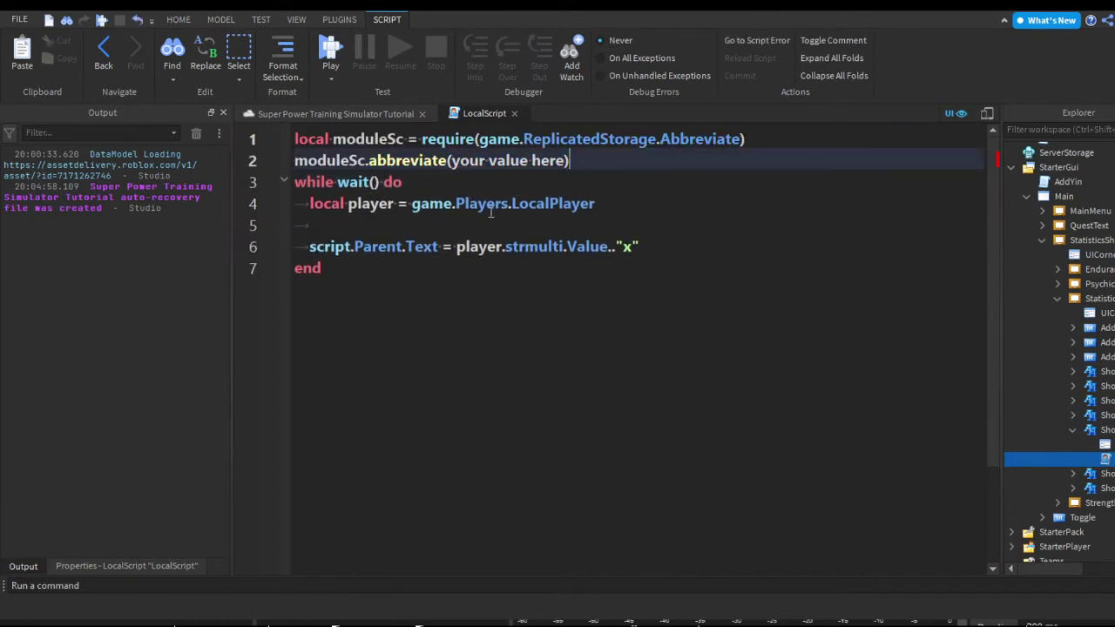
pyautogui.hotkey('ctrl', 'shift', 'Left')
pyautogui.hotkey('shift', 'Home')
pyautogui.press('BackSpace')
# Rewrite line 6 as moduleSc.abbreviate(player.strmulti.Value) .. "x", then close the script.
pyautogui.press('Down')
pyautogui.press('Down')
pyautogui.press('Down')
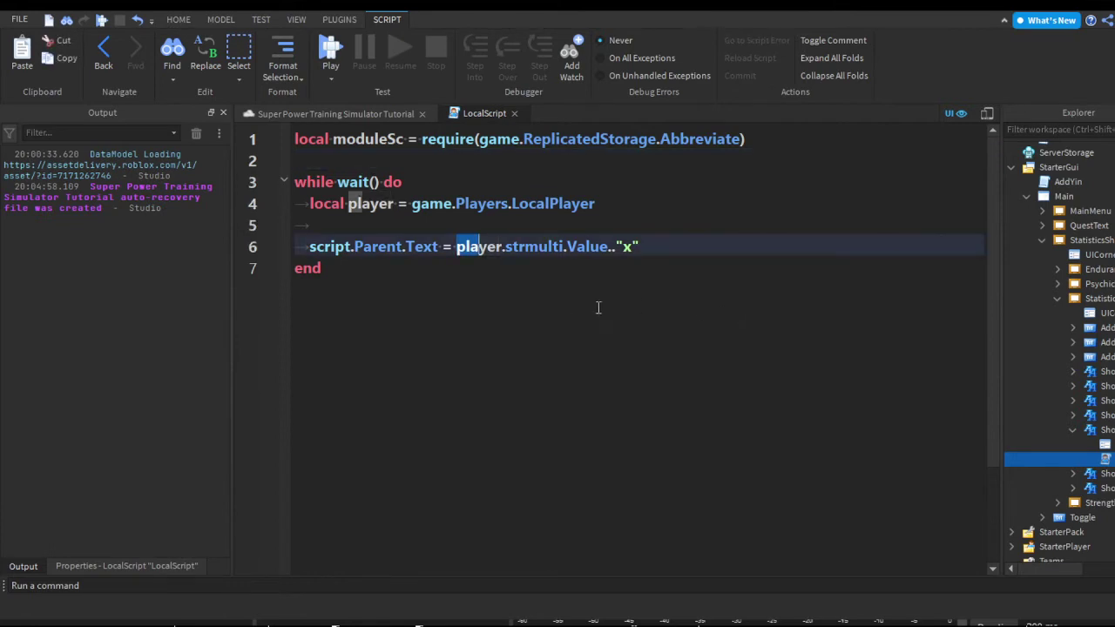
pyautogui.hotkey('ctrl', 'shift', 'Right')
pyautogui.hotkey('ctrl', 'shift', 'Right')
pyautogui.hotkey('ctrl', 'shift', 'Right')
pyautogui.press('Left')
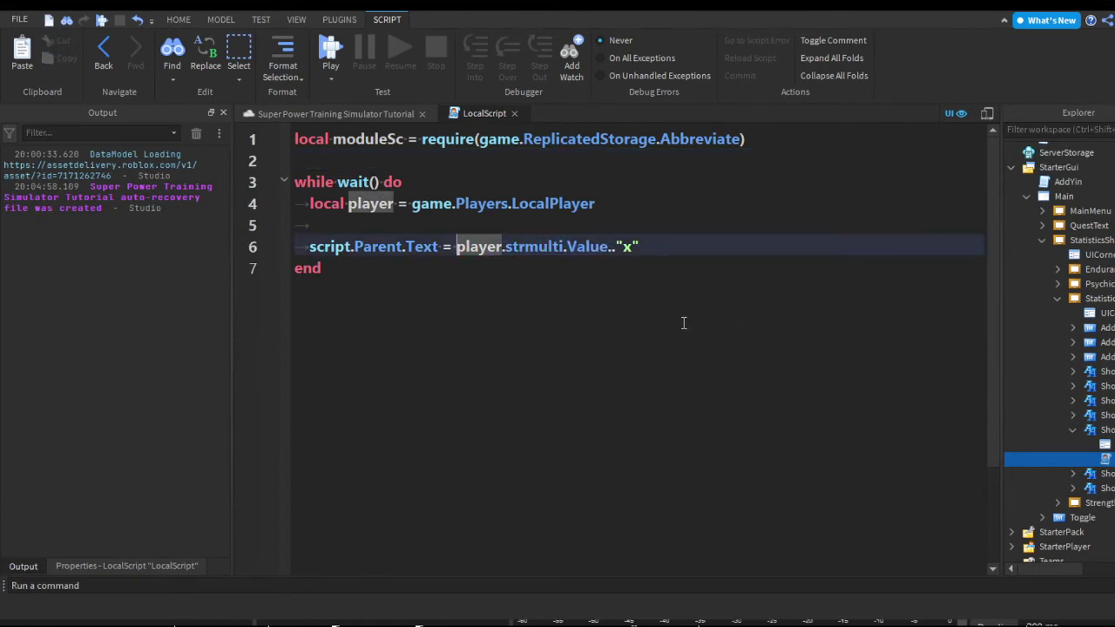
pyautogui.write('m')
pyautogui.press('Tab')
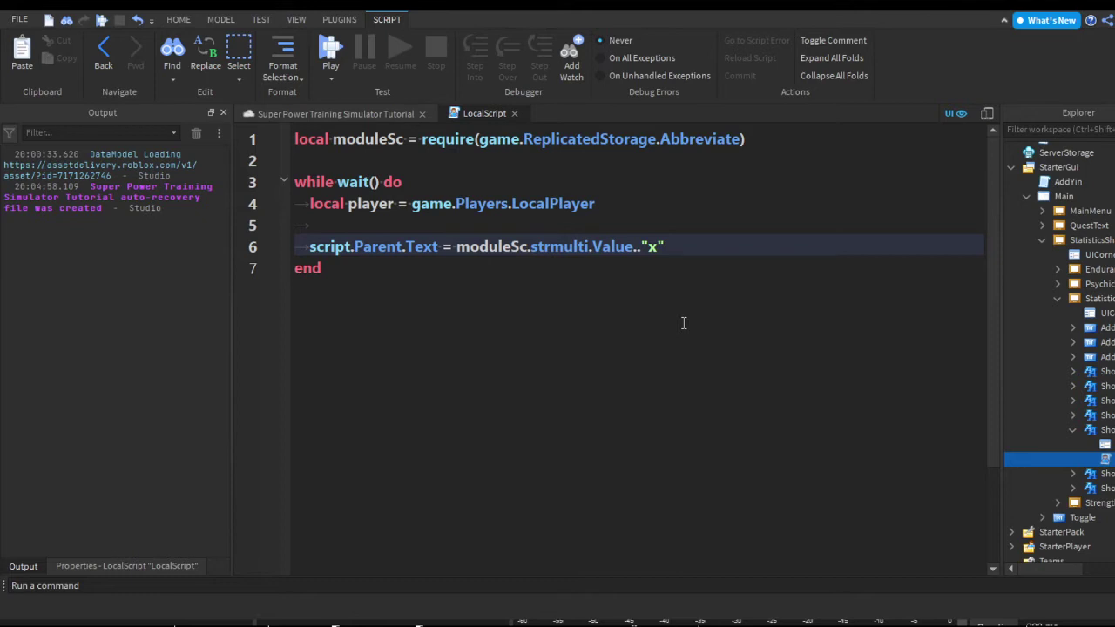
pyautogui.write('.abbreviate().')
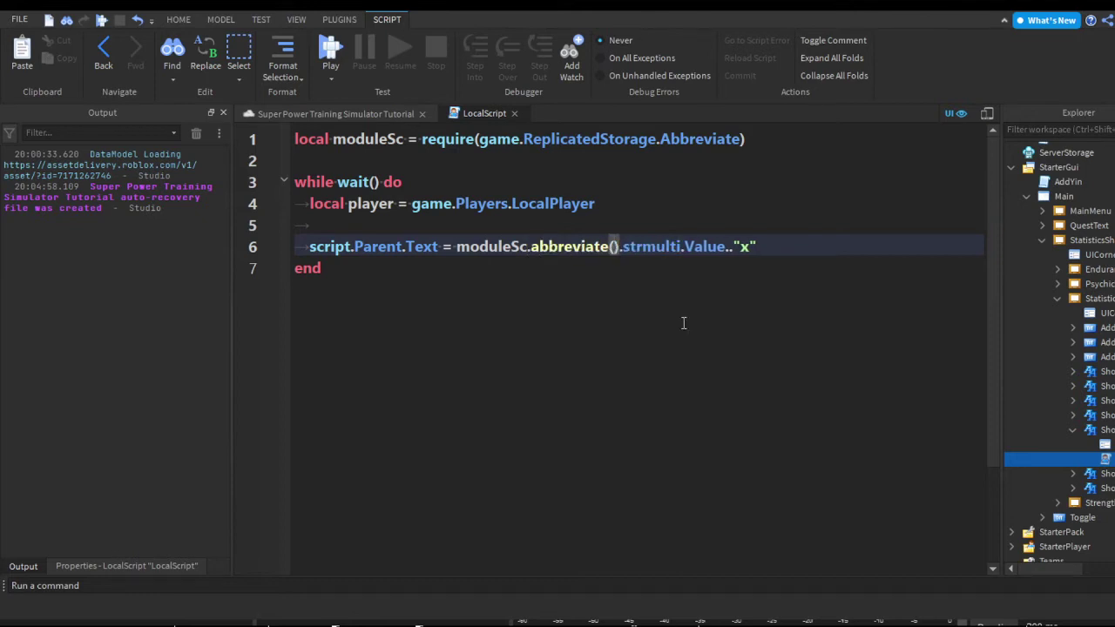
pyautogui.press('Right')
pyautogui.hotkey('ctrl', 'shift', 'Right')
pyautogui.hotkey('ctrl', 'shift', 'Right')
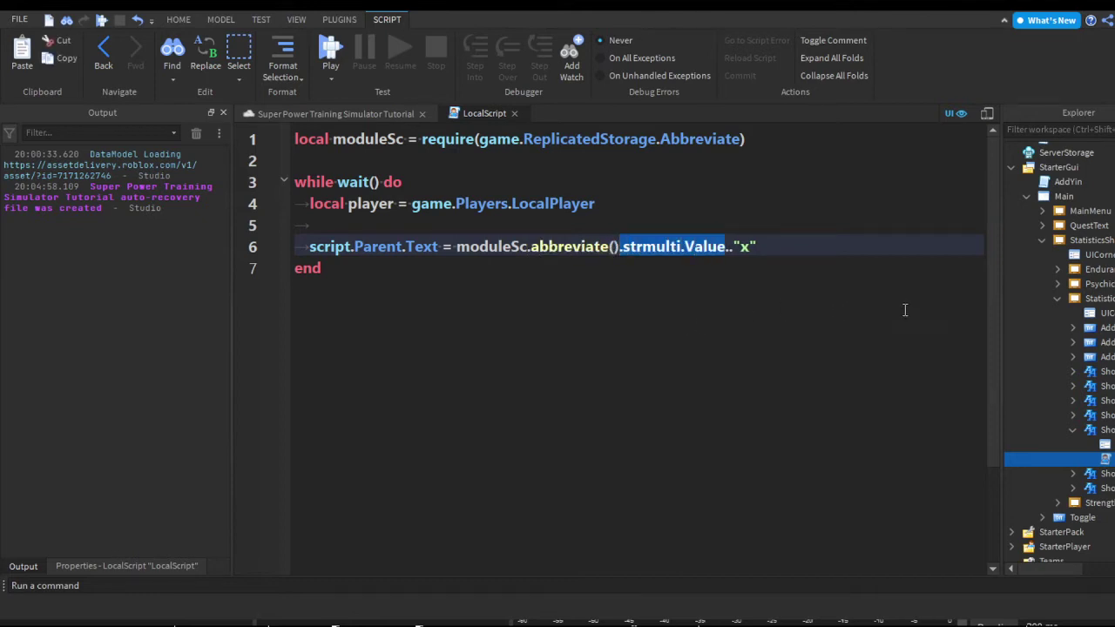
pyautogui.hotkey('ctrl', 'x')
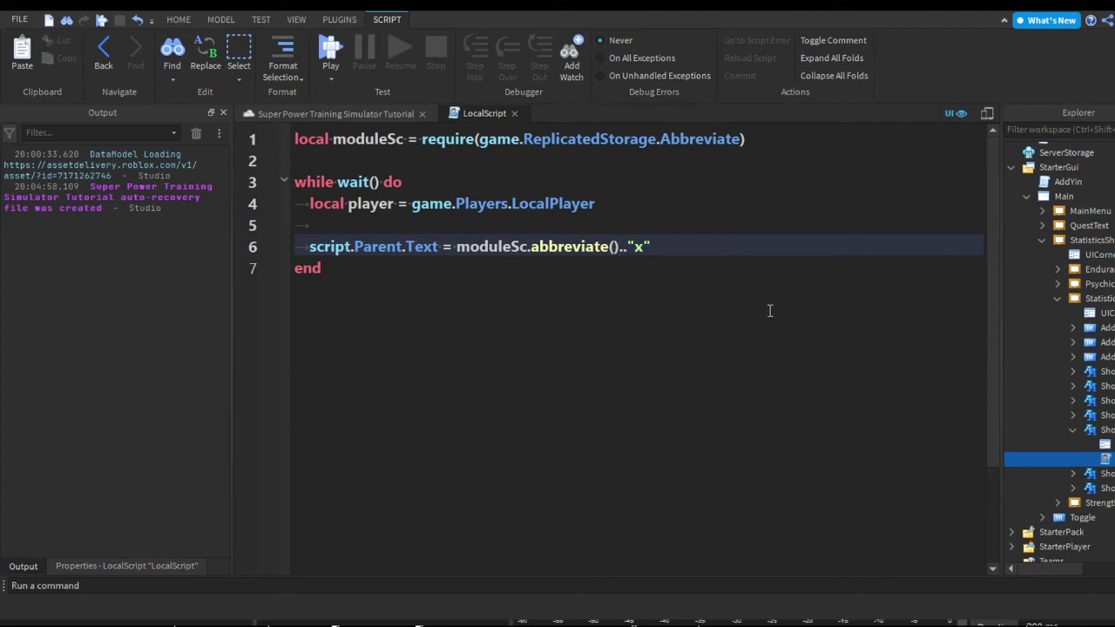
pyautogui.press('Left')
pyautogui.write('player.')
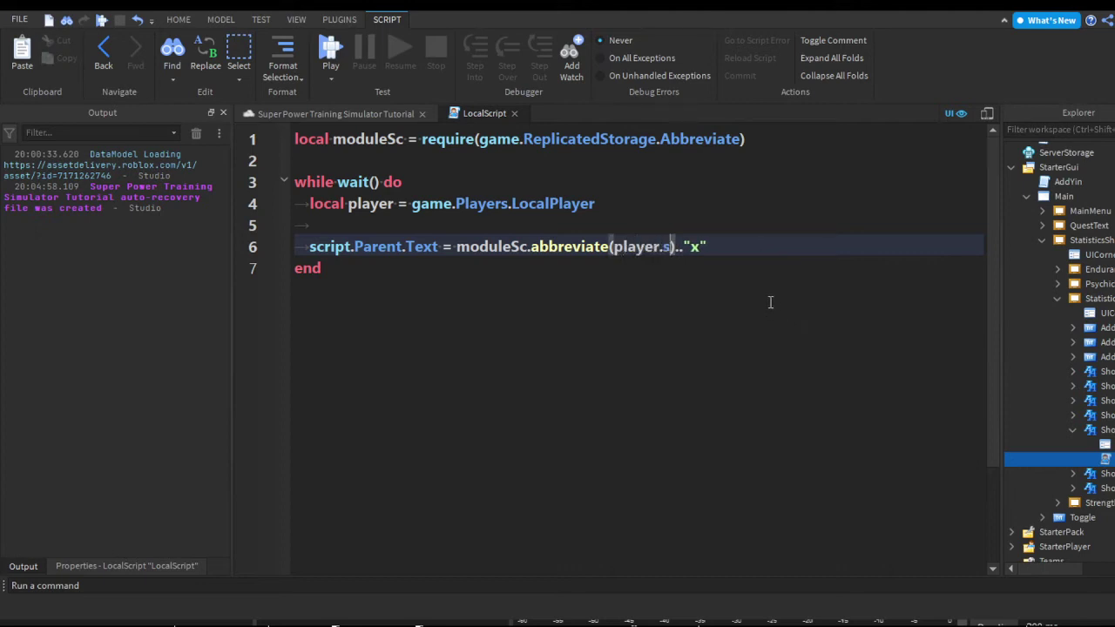
pyautogui.write('strmulti.Value')
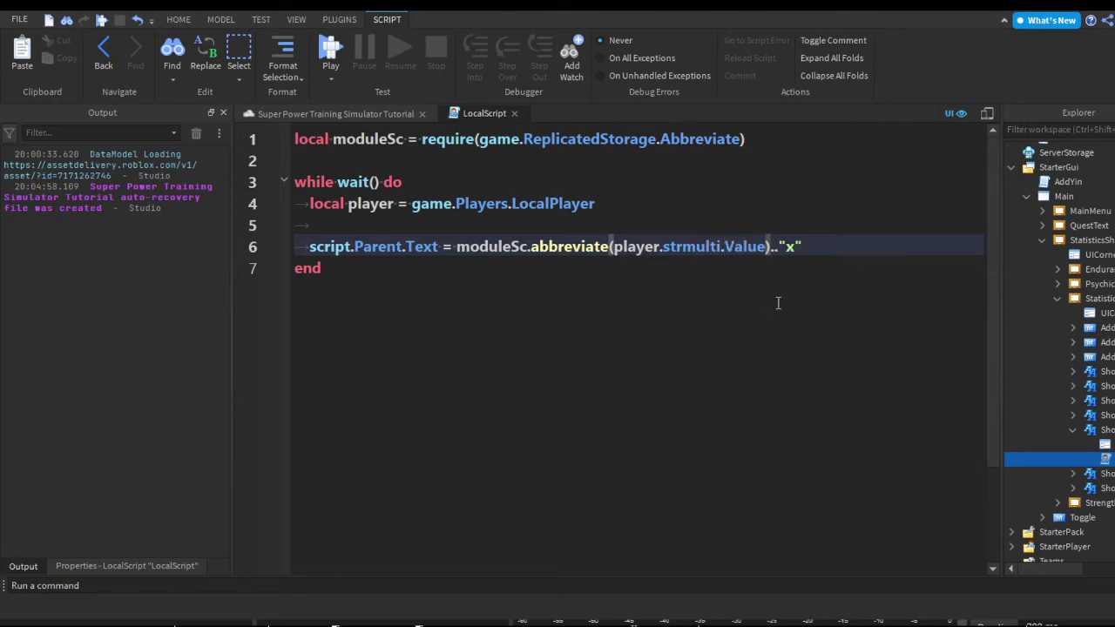
pyautogui.doubleClick(692, 246)
pyautogui.click(514, 113)
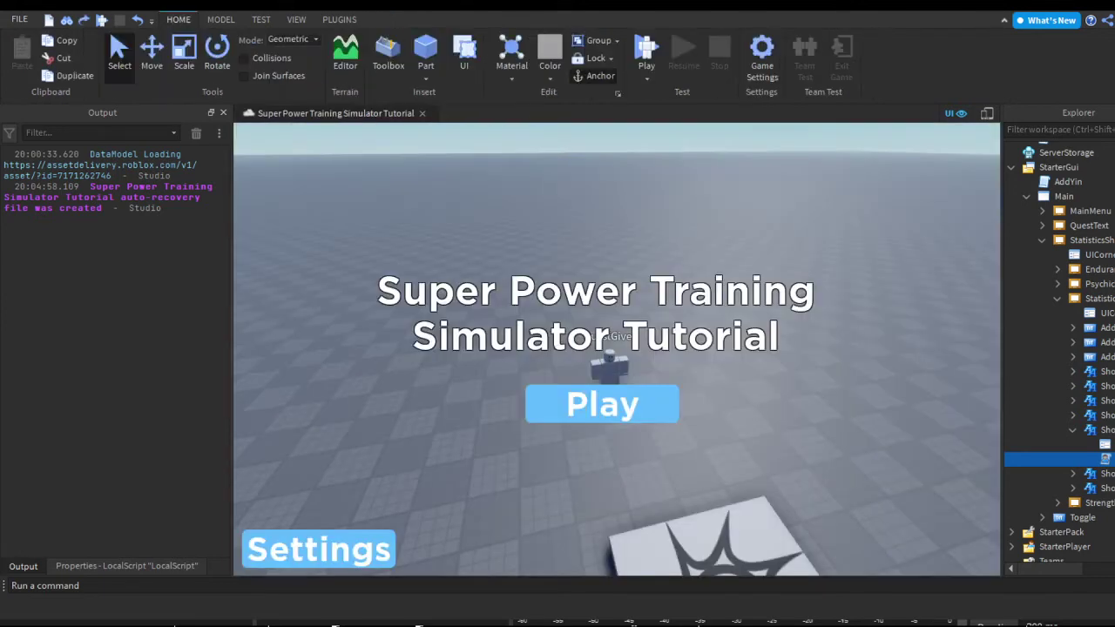
# Paste the Abbreviate require line atop the ShowPsychic LocalScript, removing the example call.
pyautogui.click(1099, 414)
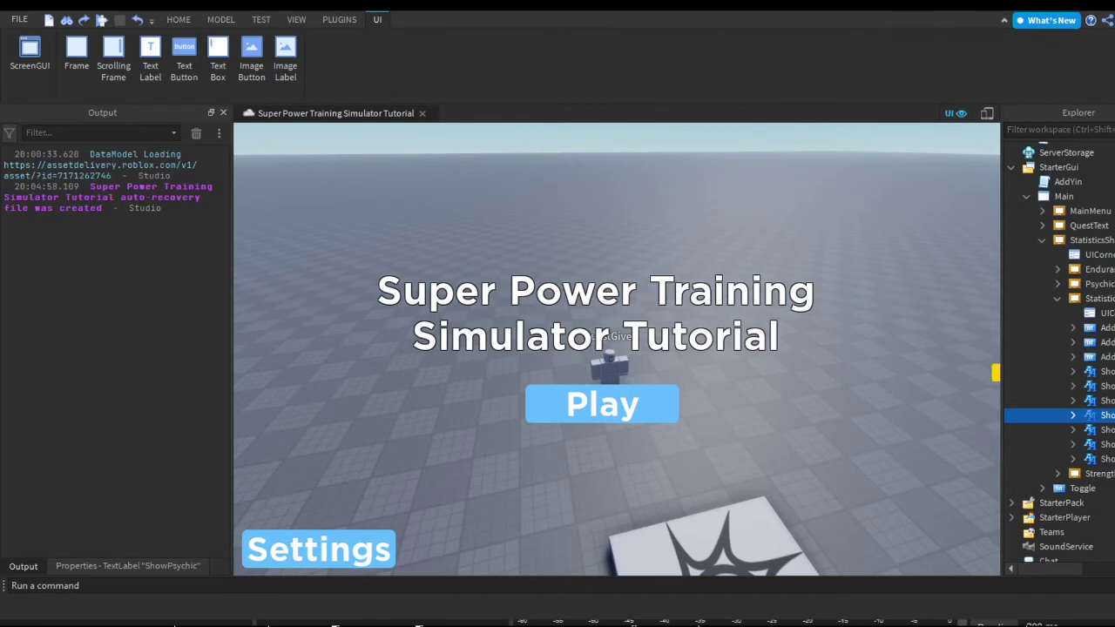
pyautogui.doubleClick(1105, 445)
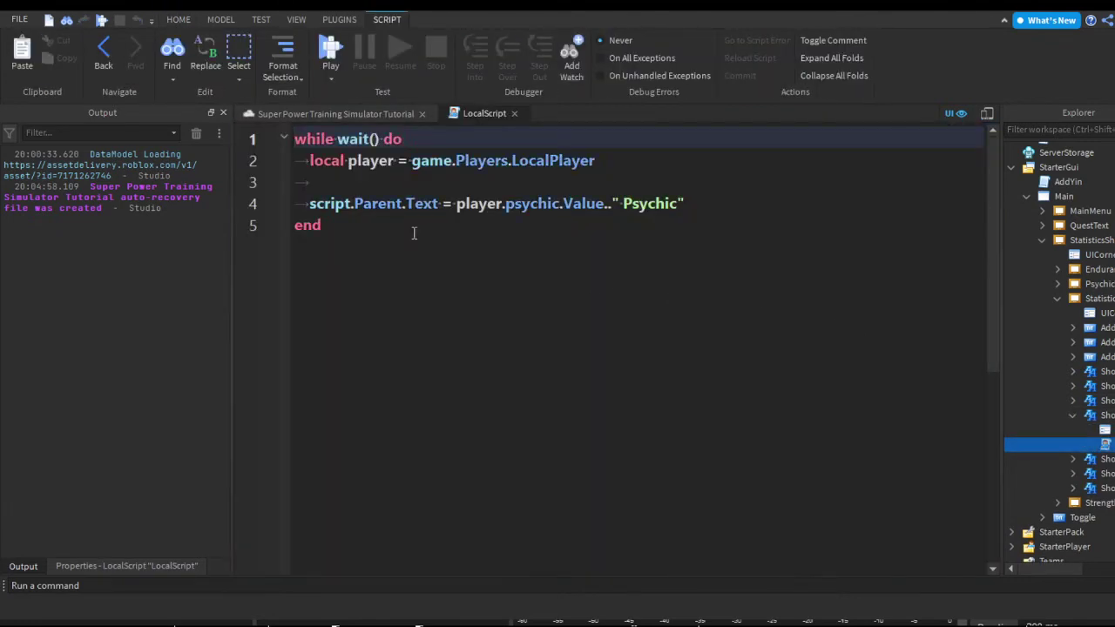
pyautogui.press('Return')
pyautogui.press('Return')
pyautogui.press('Up')
pyautogui.press('Up')
pyautogui.hotkey('ctrl', 'v')
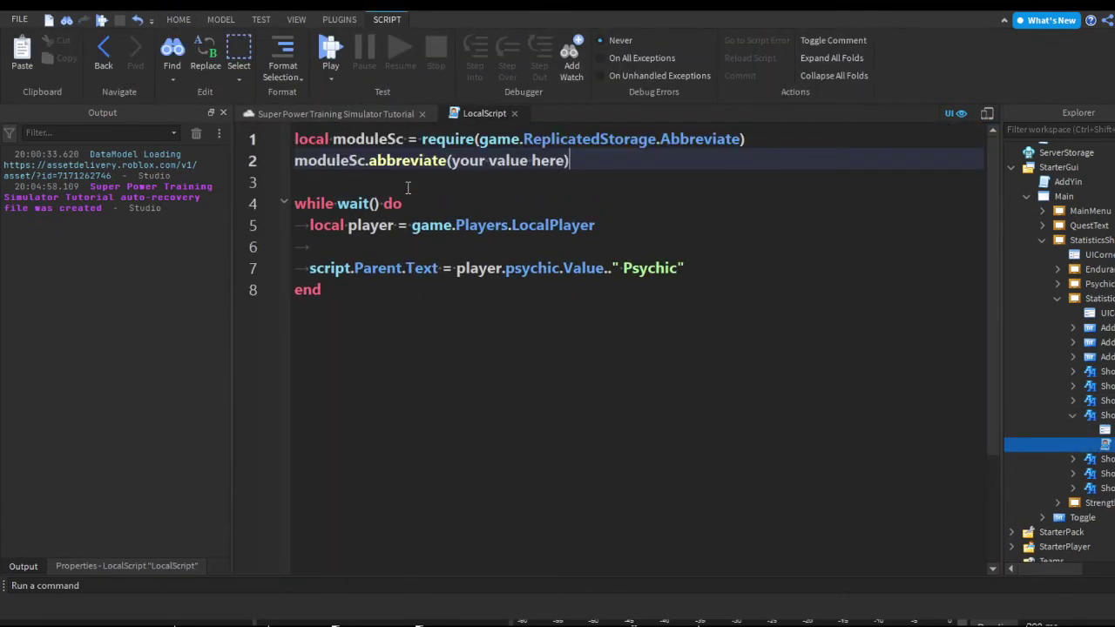
pyautogui.hotkey('shift', 'Home')
pyautogui.press('BackSpace')
pyautogui.press('BackSpace')
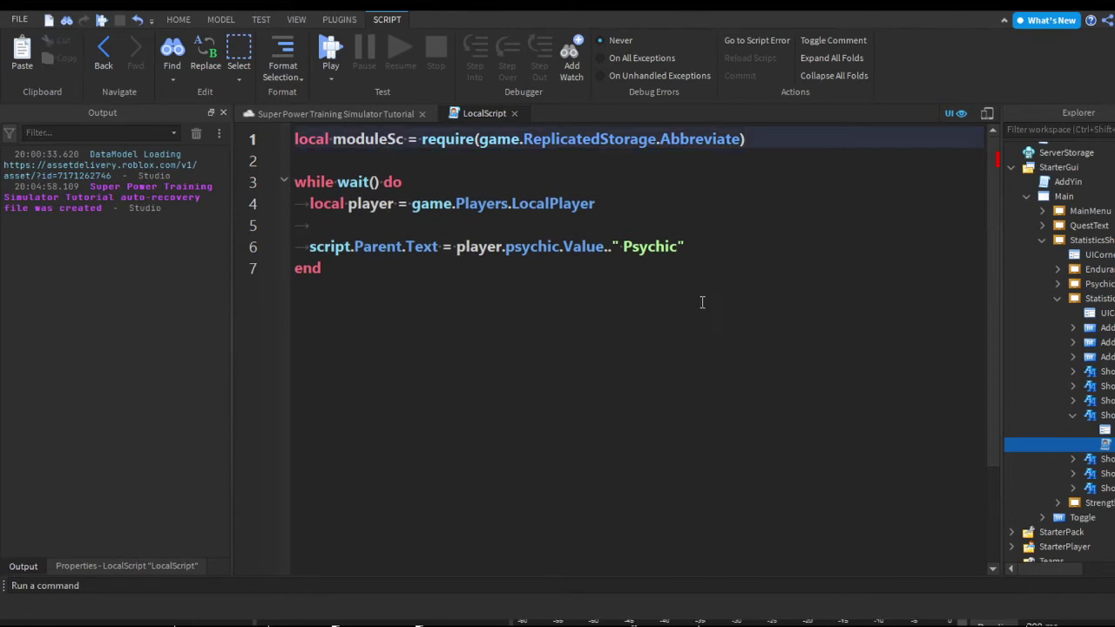
# Wrap player.psychic.Value on line 6 in moduleSc.abbreviate(), then close the script.
pyautogui.moveTo(457, 247); pyautogui.dragTo(607, 247)
pyautogui.press('Left')
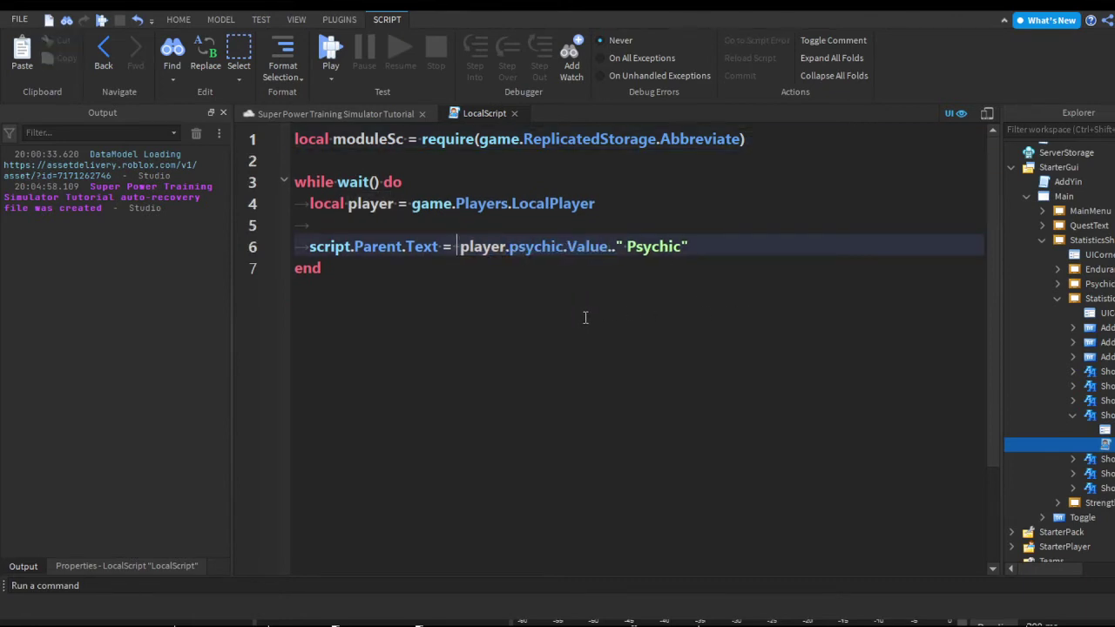
pyautogui.write('moduleSc.')
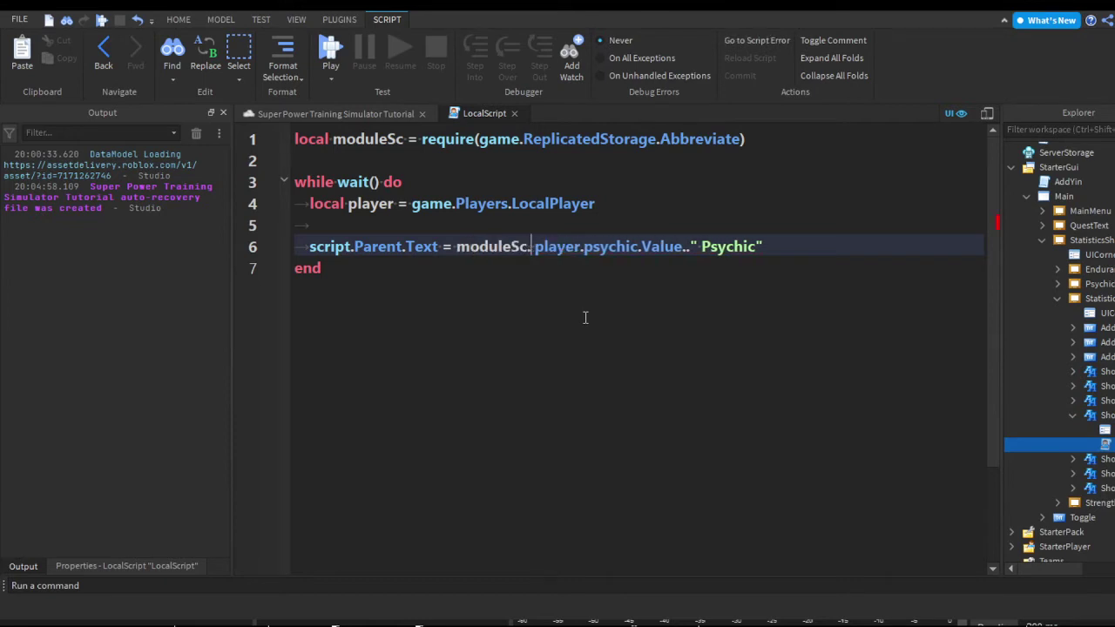
pyautogui.write('abbreviate(')
pyautogui.hotkey('ctrl', 'shift', 'Right')
pyautogui.hotkey('ctrl', 'shift', 'Right')
pyautogui.hotkey('ctrl', 'shift', 'Right')
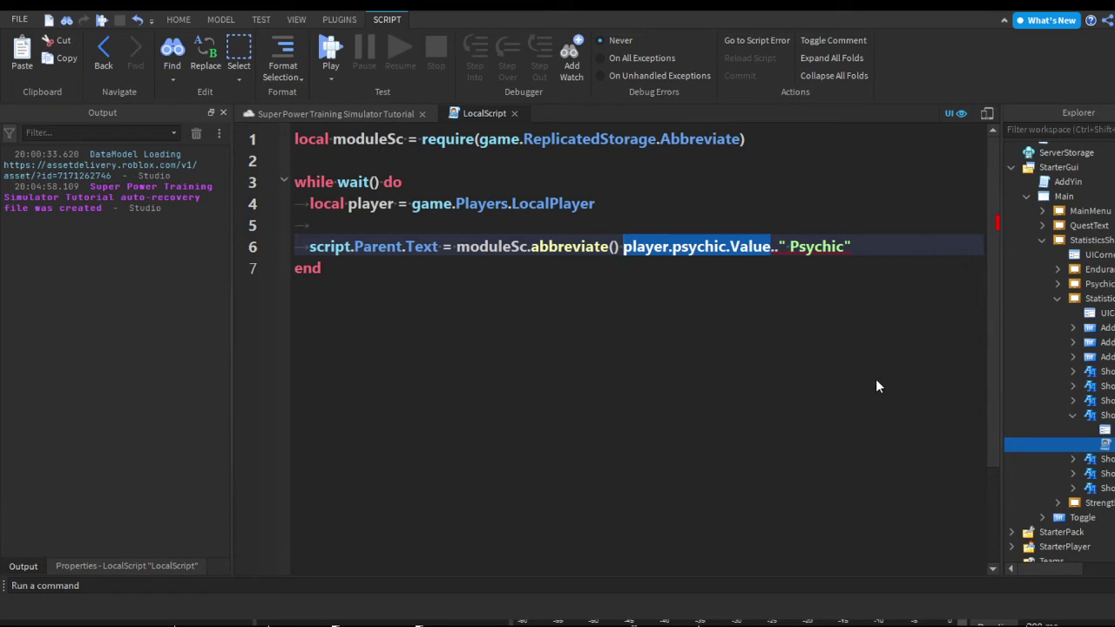
pyautogui.hotkey('ctrl', 'x')
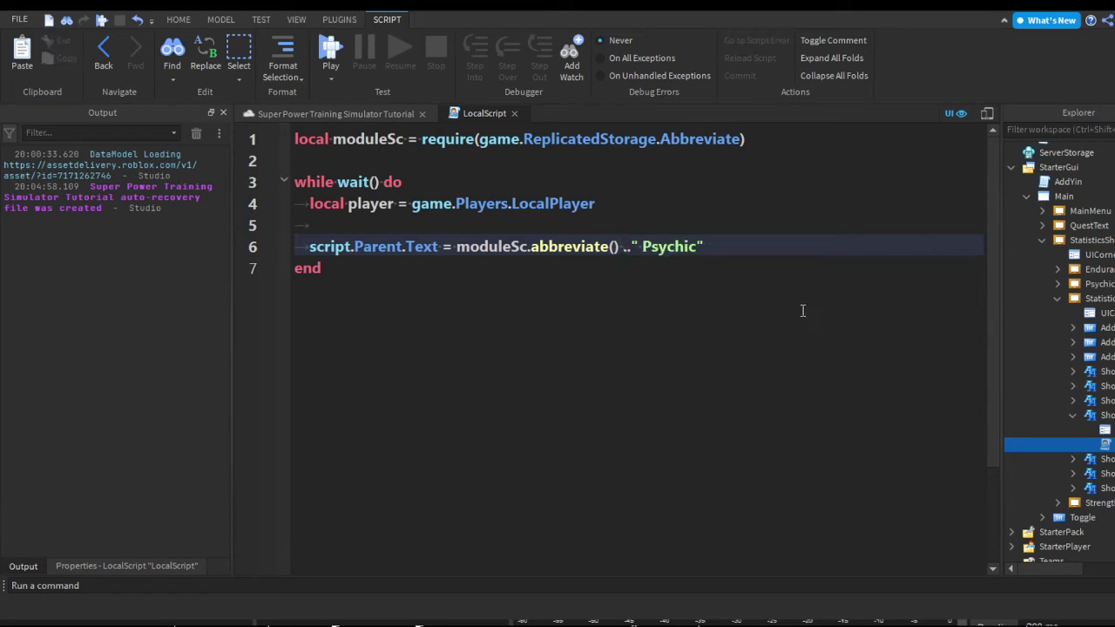
pyautogui.press('BackSpace')
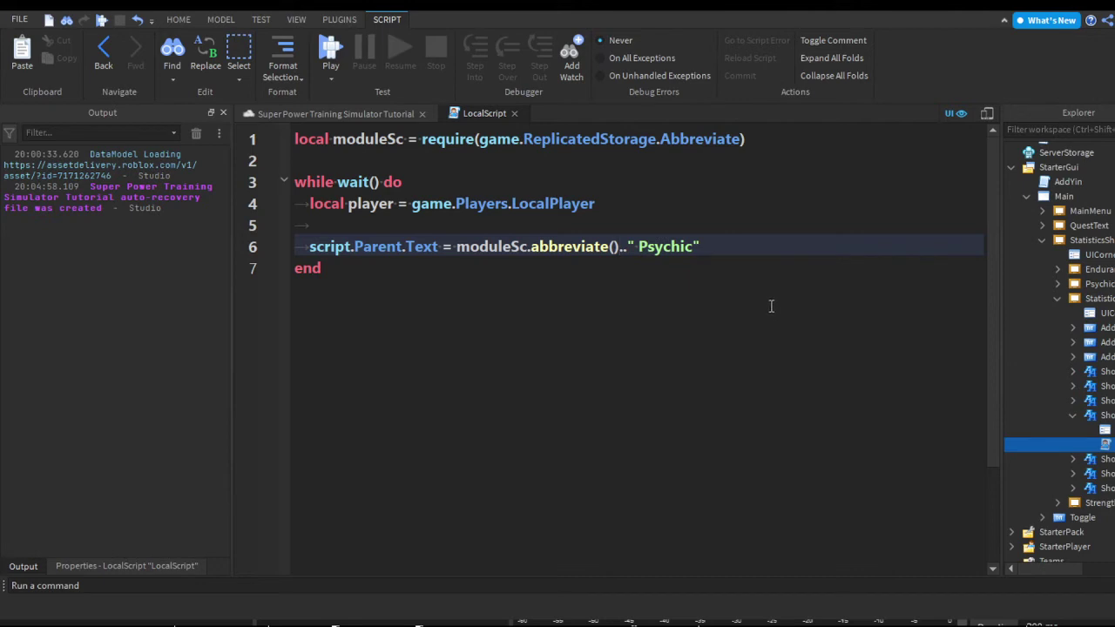
pyautogui.press('Left')
pyautogui.hotkey('ctrl', 'v')
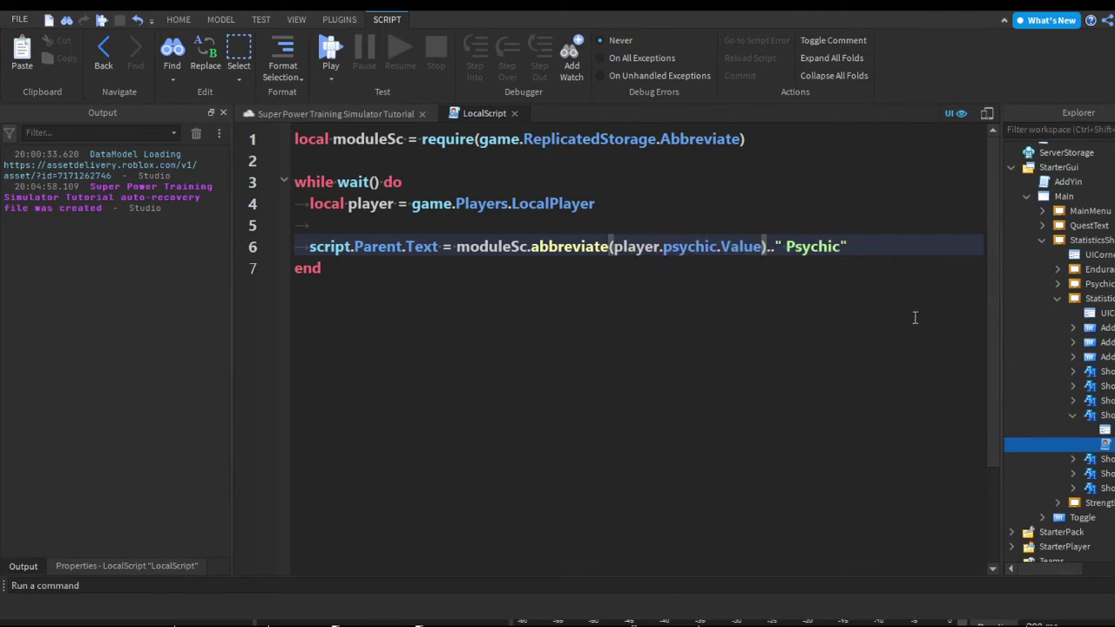
pyautogui.press('Up')
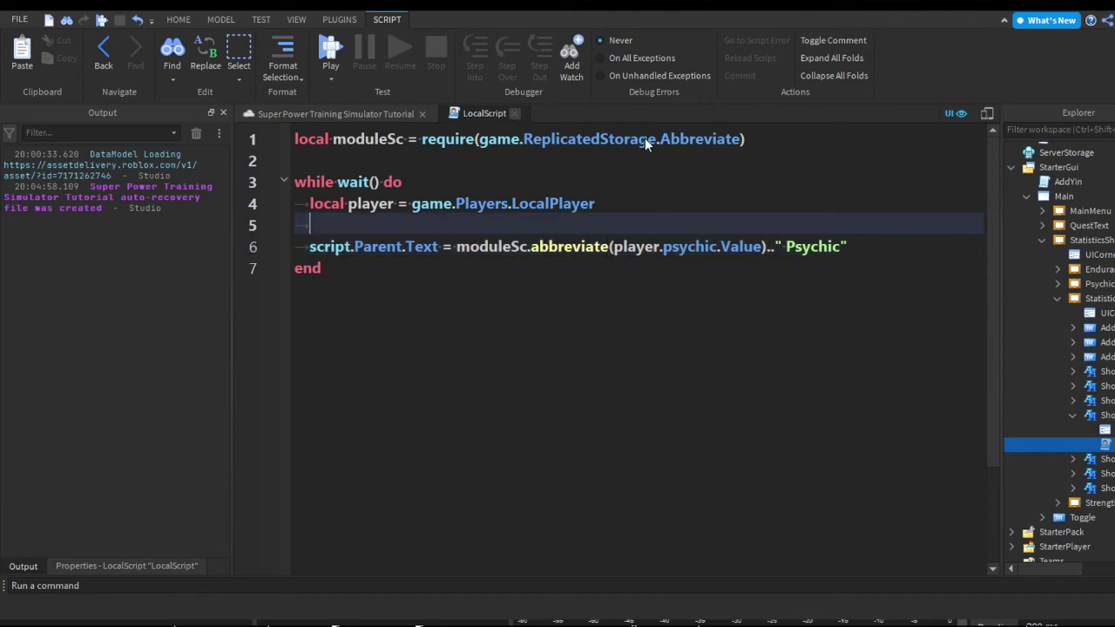
pyautogui.click(514, 114)
# Open the psychic multiplier script and undo a mistaken paste at the top.
pyautogui.click(1073, 416)
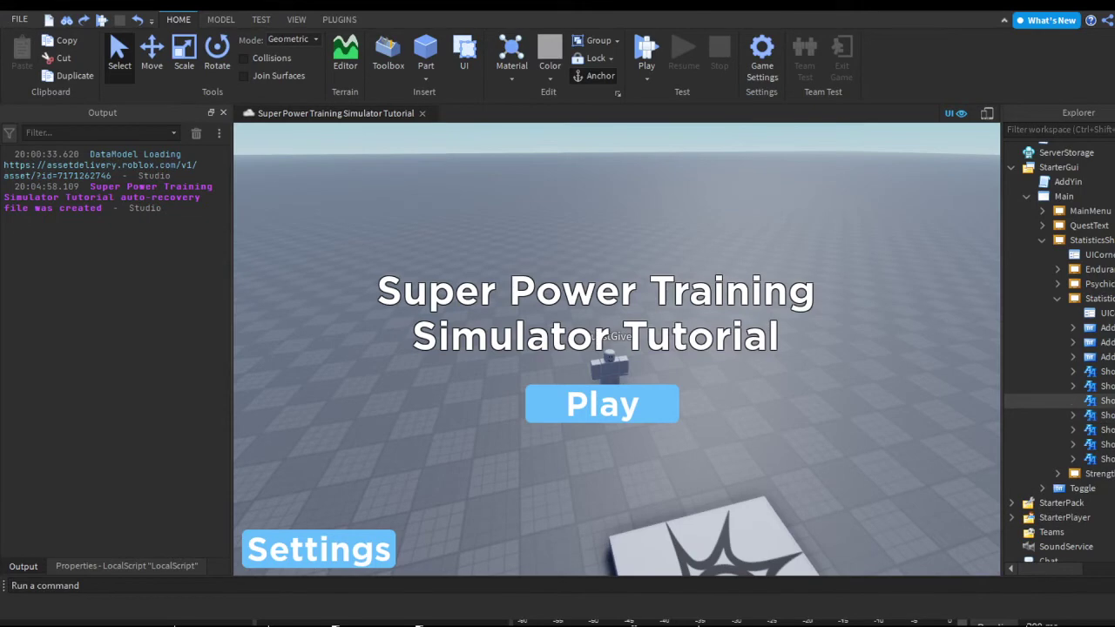
pyautogui.doubleClick(1106, 430)
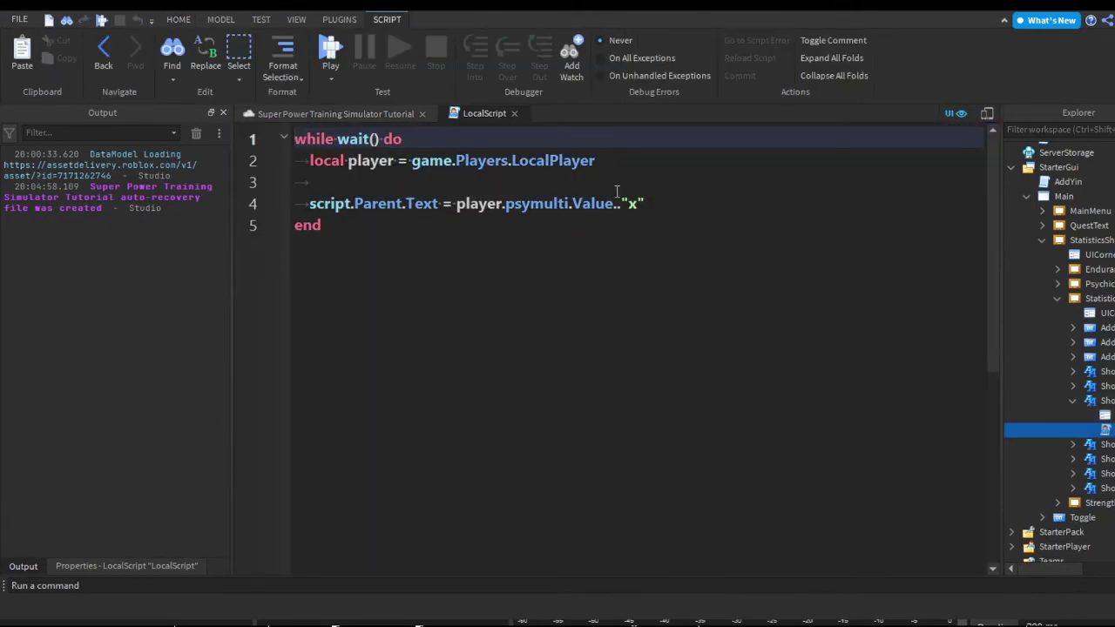
pyautogui.press('Return')
pyautogui.press('Return')
pyautogui.press('Up')
pyautogui.press('Up')
pyautogui.hotkey('ctrl', 'v')
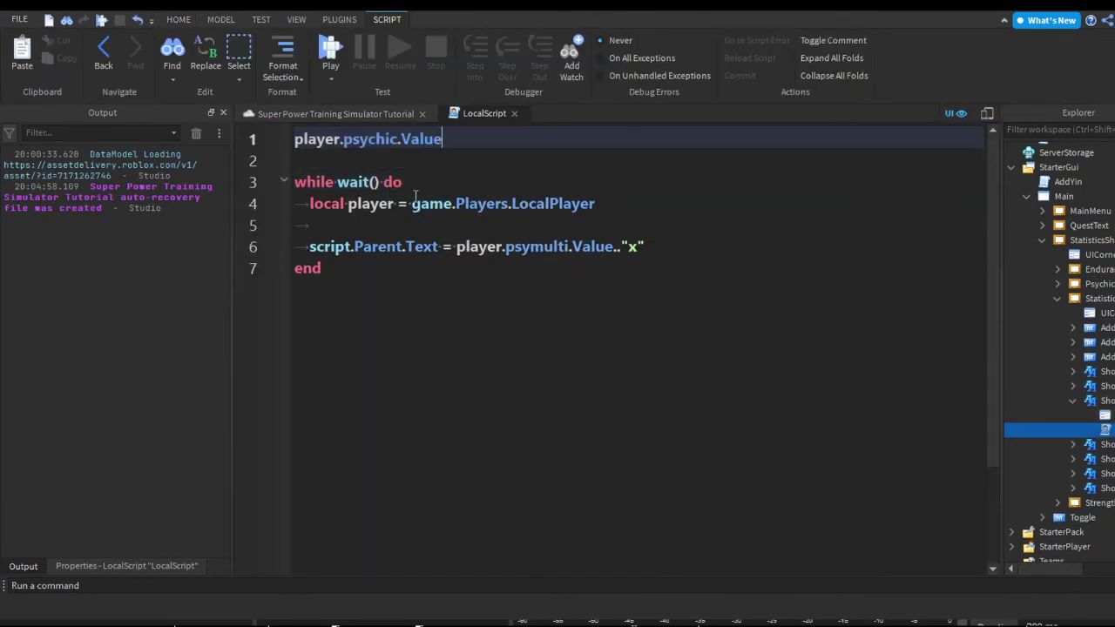
pyautogui.hotkey('ctrl', 'z')
# Copy the module require line from another stat script into the psychic multiplier script.
pyautogui.click(1073, 445)
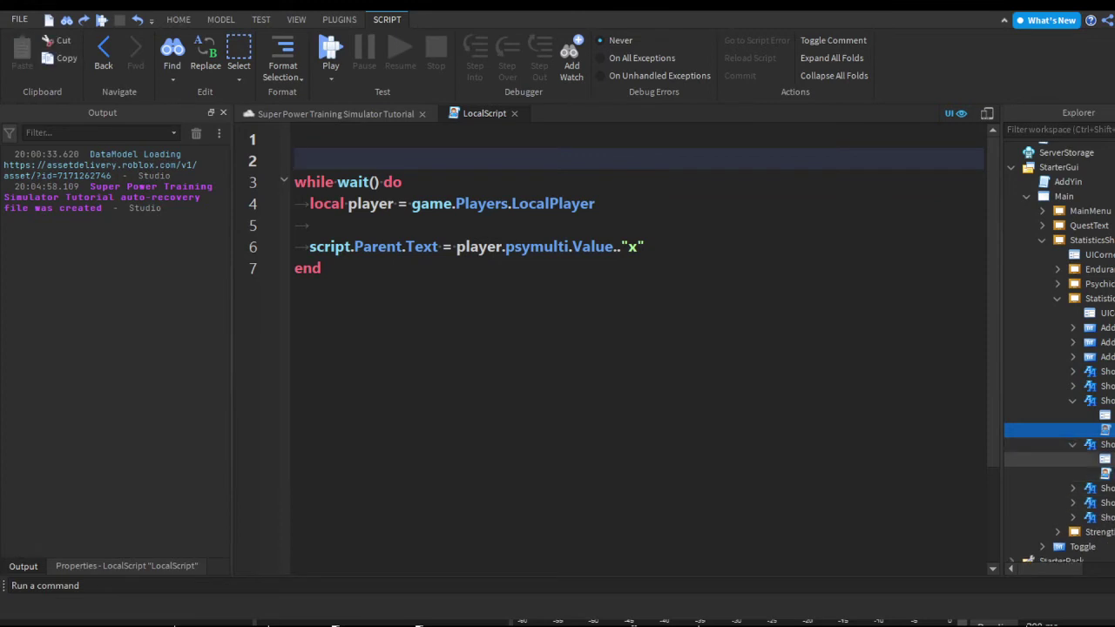
pyautogui.doubleClick(1106, 473)
pyautogui.moveTo(746, 139); pyautogui.dragTo(287, 142)
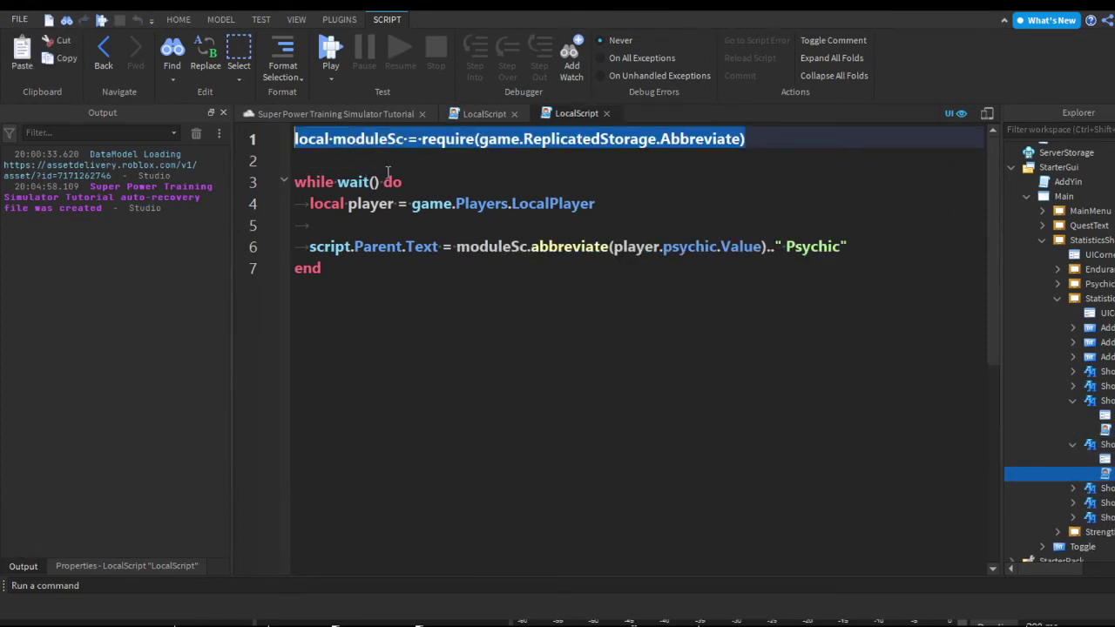
pyautogui.hotkey('ctrl', 'c')
pyautogui.click(606, 113)
pyautogui.hotkey('ctrl', 'v')
pyautogui.click(626, 181)
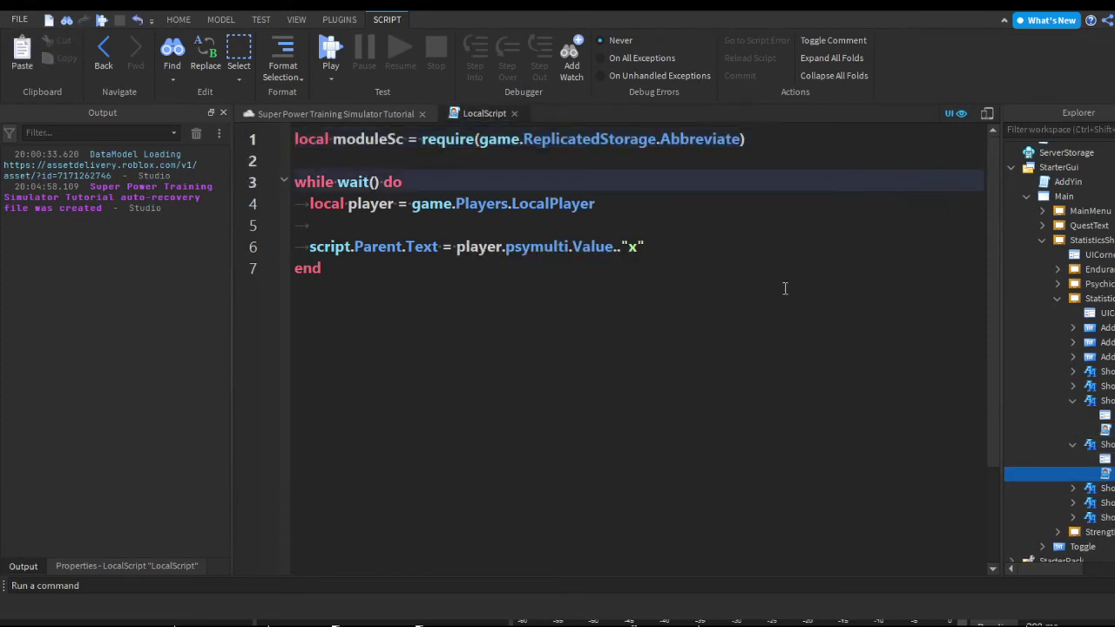
# Change line 6 to moduleSc.abbreviate(player.psymulti.Value), then close the script.
pyautogui.press('Down')
pyautogui.press('Down')
pyautogui.press('Down')
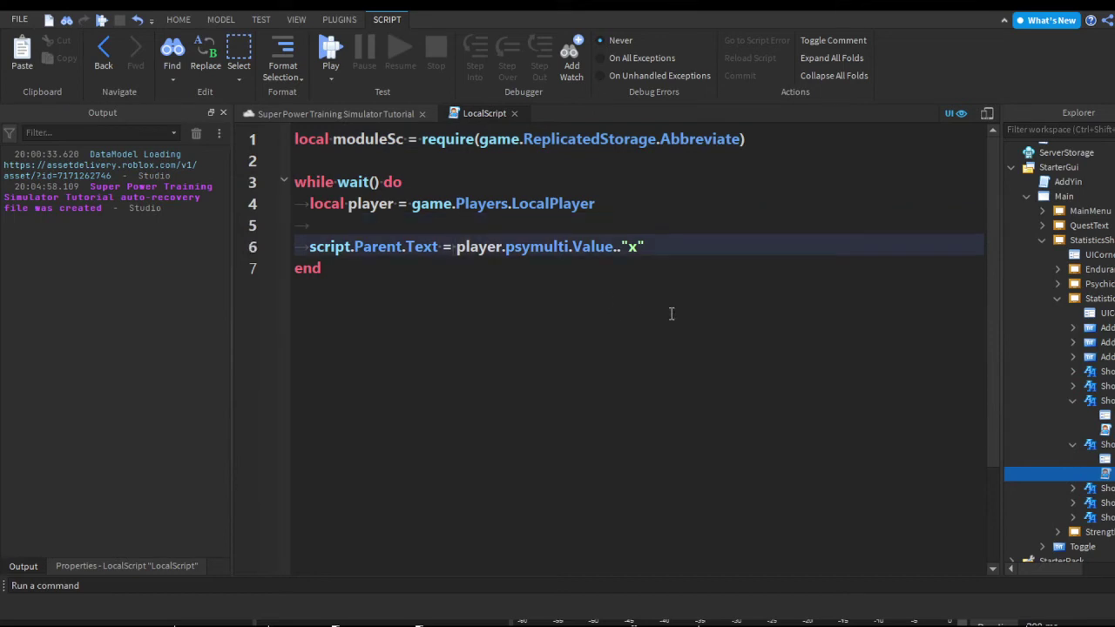
pyautogui.press('Right')
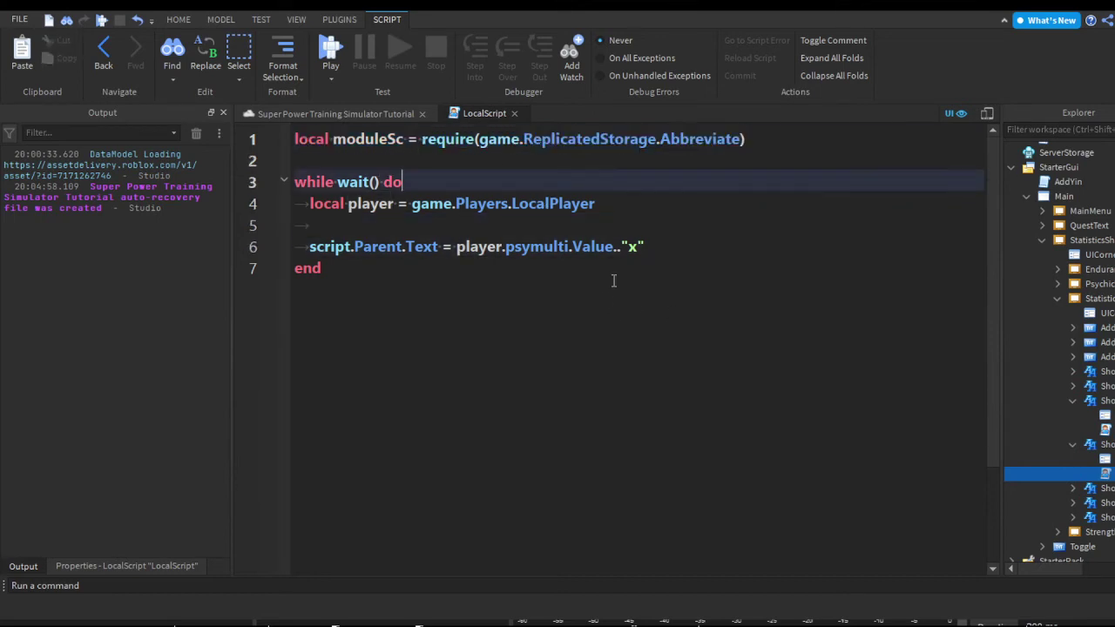
pyautogui.hotkey('shift', 'Right')
pyautogui.hotkey('shift', 'Right')
pyautogui.hotkey('shift', 'Right')
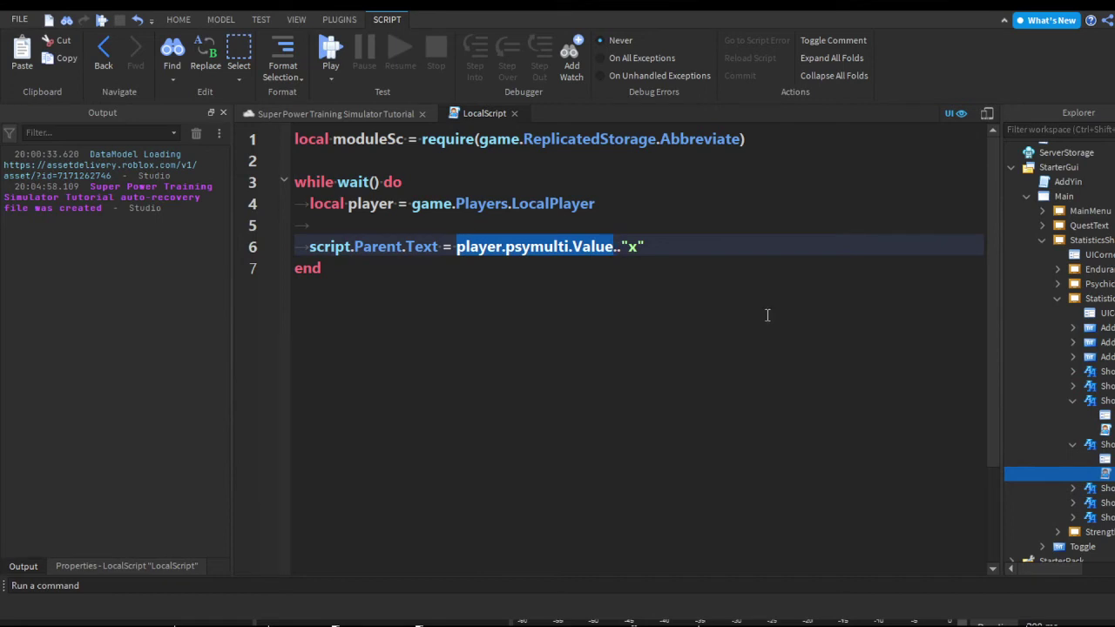
pyautogui.press('Left')
pyautogui.press('Left')
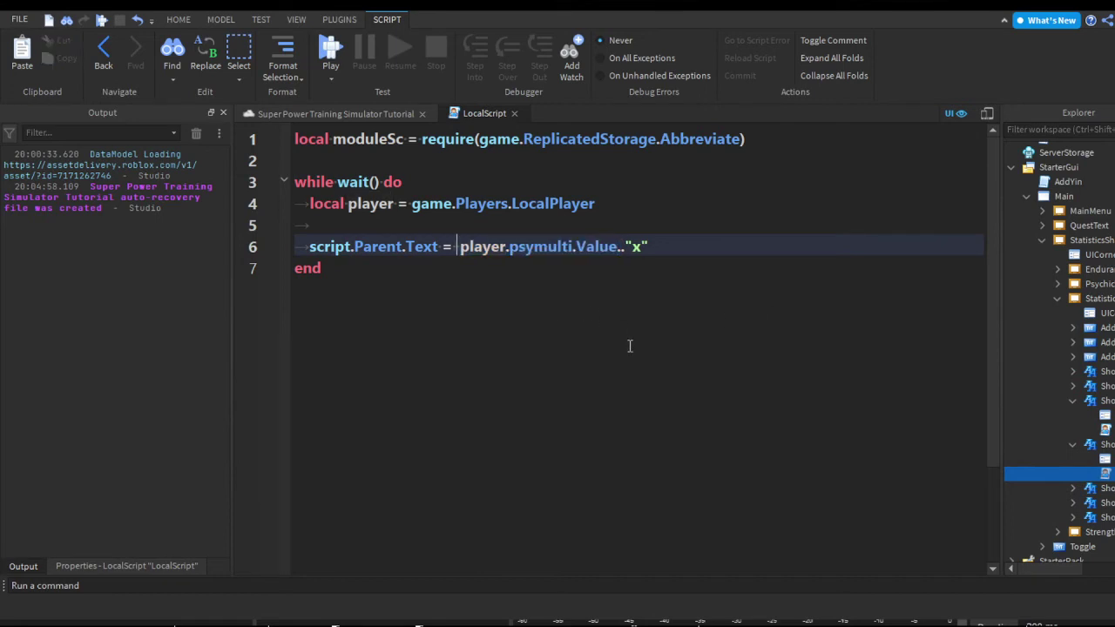
pyautogui.write('moduleSc.ab')
pyautogui.press('Tab')
pyautogui.write('(')
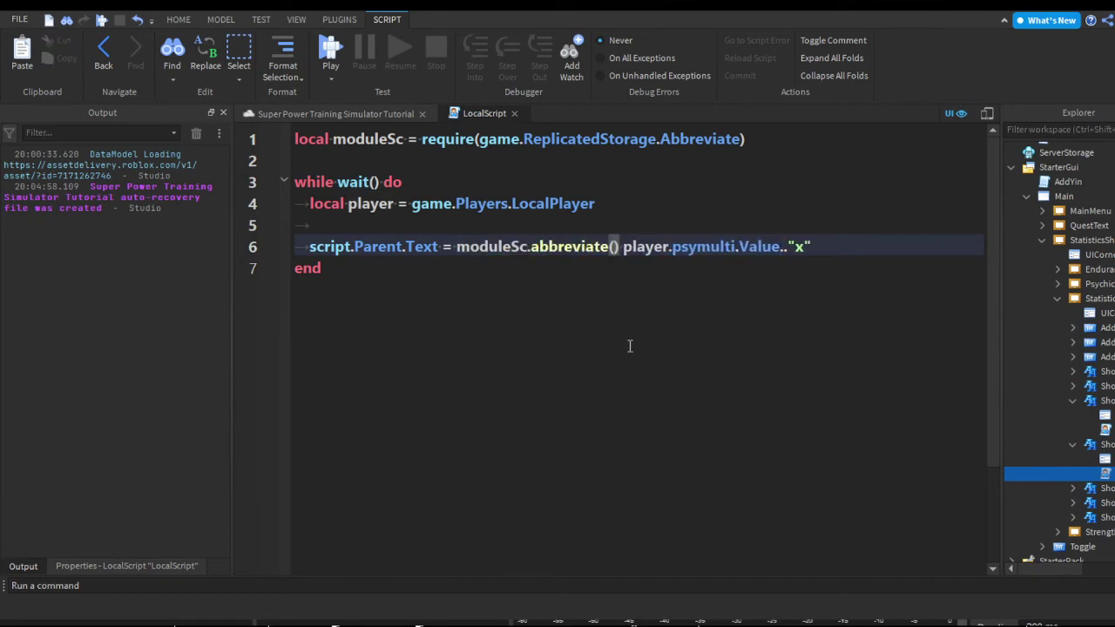
pyautogui.hotkey('ctrl', 'Right')
pyautogui.hotkey('ctrl', 'Right')
pyautogui.hotkey('ctrl', 'Right')
pyautogui.hotkey('shift', 'Left')
pyautogui.hotkey('shift', 'Left')
pyautogui.hotkey('shift', 'Left')
pyautogui.hotkey('shift', 'Left')
pyautogui.hotkey('shift', 'Left')
pyautogui.hotkey('shift', 'Left')
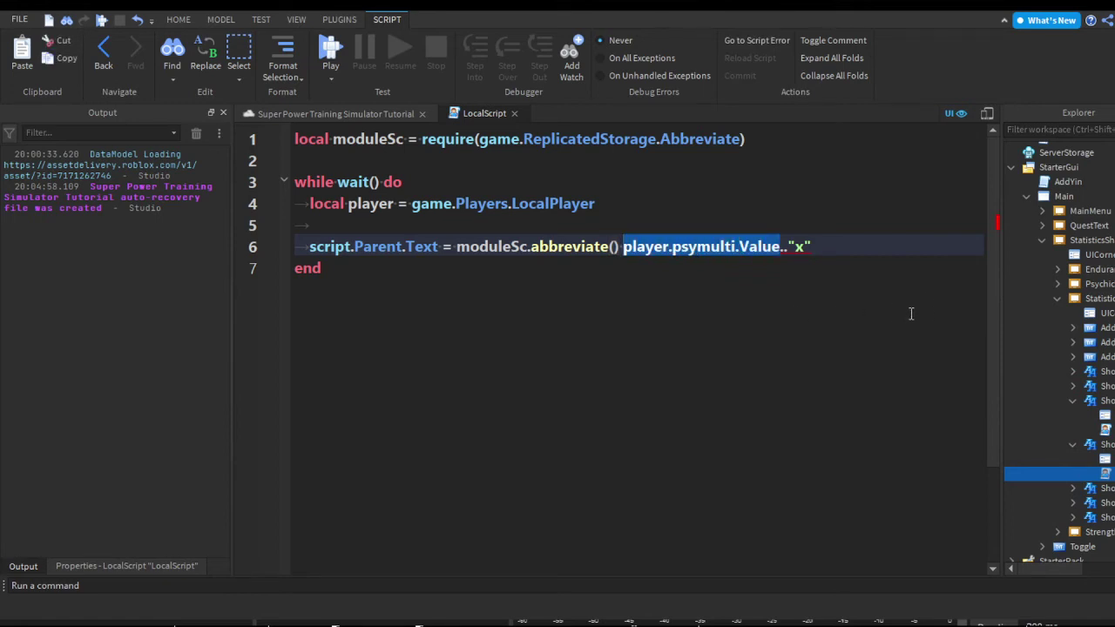
pyautogui.hotkey('ctrl', 'x')
pyautogui.press('Left')
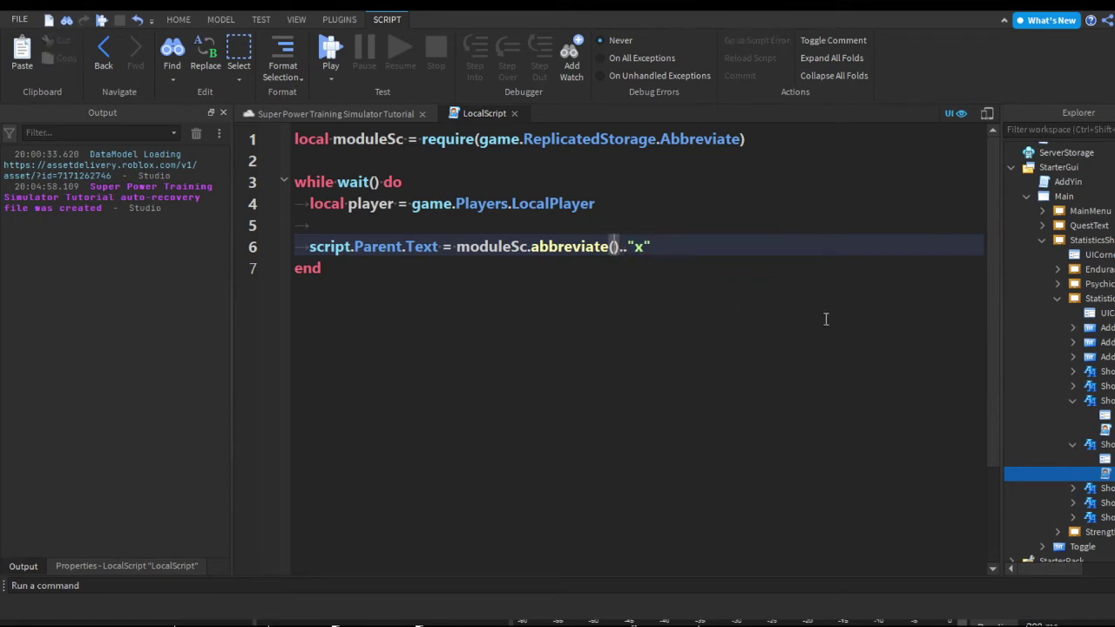
pyautogui.write('player.psymul')
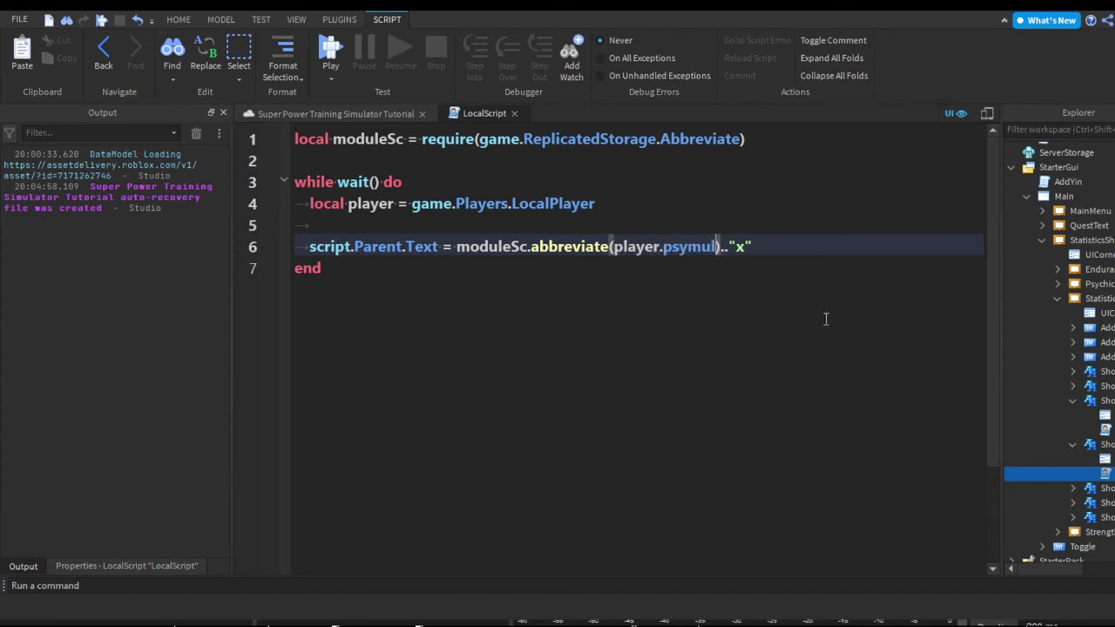
pyautogui.write('ti.Value')
pyautogui.click(514, 113)
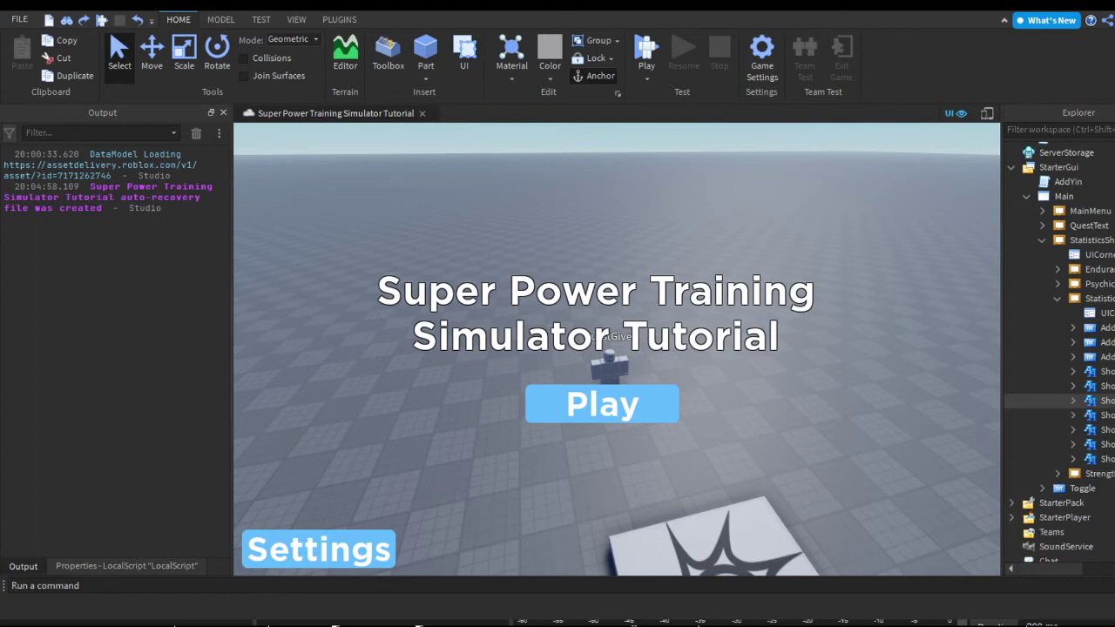
# Add the require line to the Endurance script and wrap player.endurance.Value in moduleSc.abbreviate().
pyautogui.doubleClick(1105, 416)
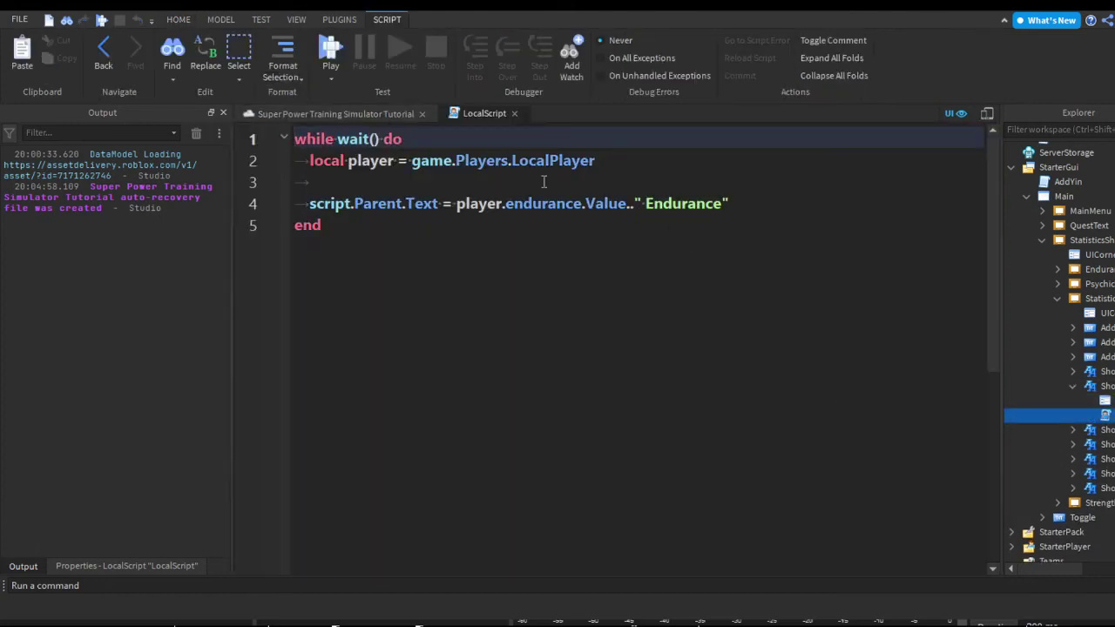
pyautogui.hotkey('ctrl', 'v')
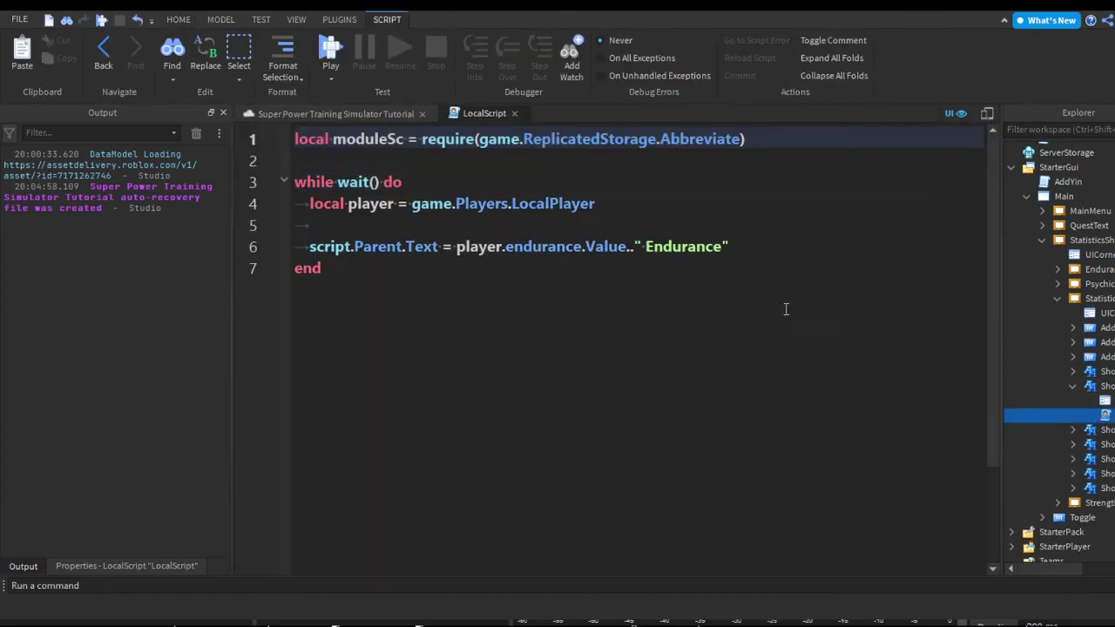
pyautogui.moveTo(456, 246); pyautogui.dragTo(610, 246)
pyautogui.press('Left')
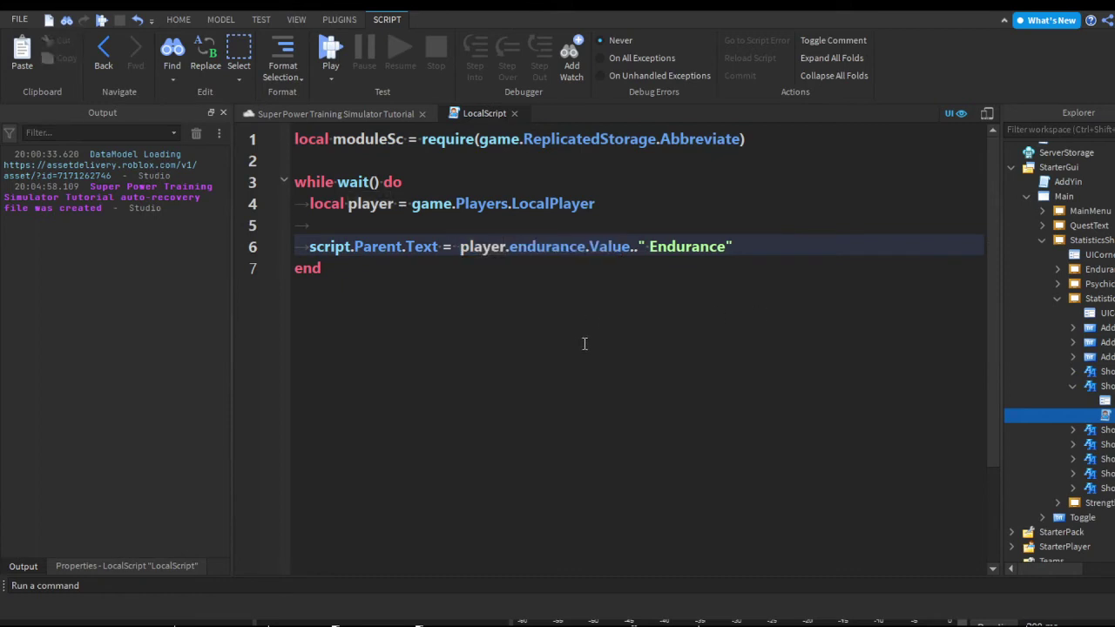
pyautogui.write('moduleSc.abbreviate(')
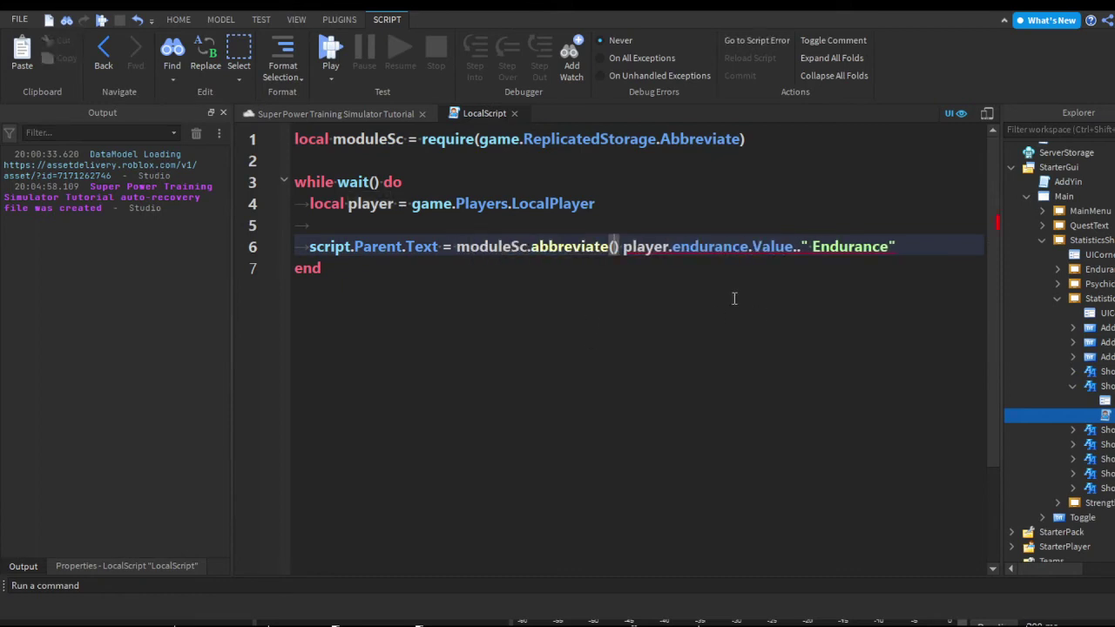
pyautogui.press('Right')
pyautogui.press('Right')
pyautogui.press('Right')
pyautogui.hotkey('shift', 'Left')
pyautogui.hotkey('shift', 'Left')
pyautogui.hotkey('shift', 'Left')
pyautogui.hotkey('shift', 'Left')
pyautogui.hotkey('shift', 'Left')
pyautogui.hotkey('shift', 'Left')
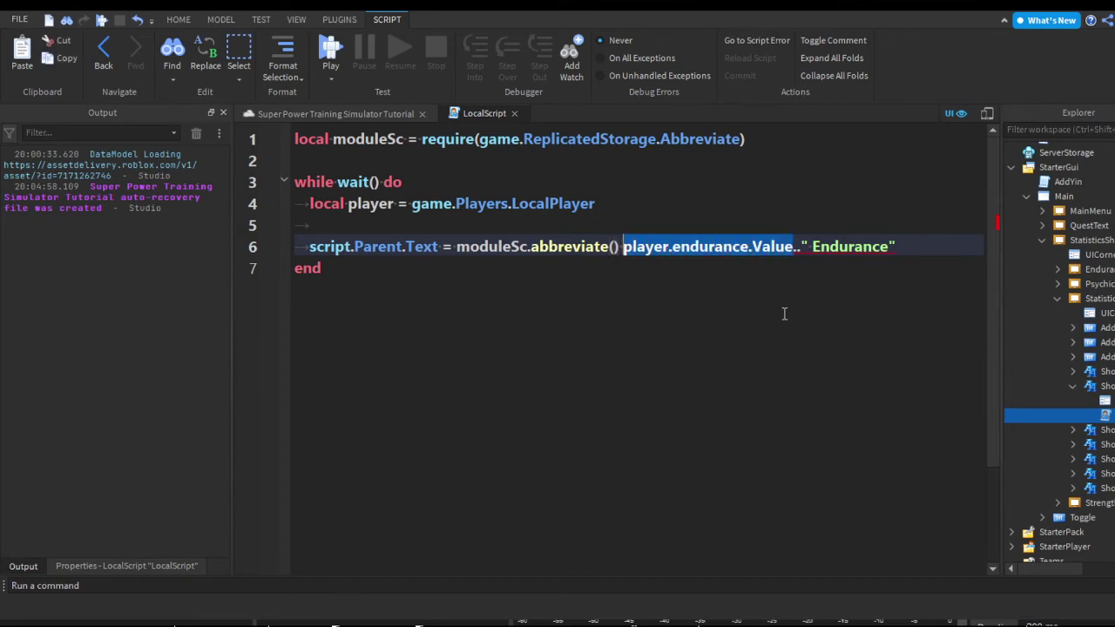
pyautogui.hotkey('ctrl', 'x')
pyautogui.press('BackSpace')
pyautogui.press('Left')
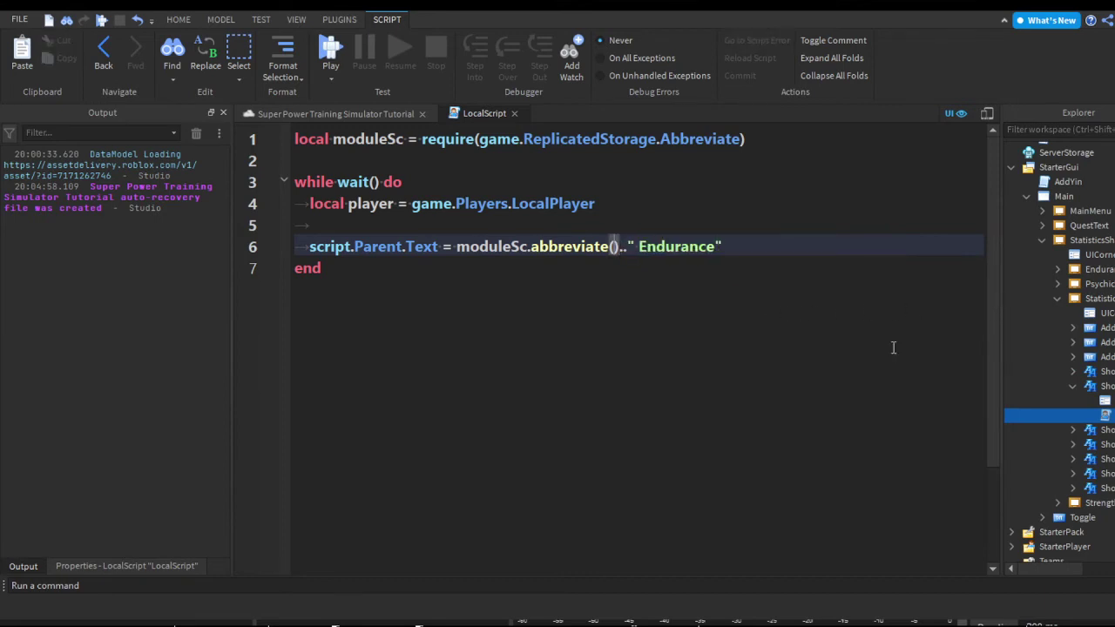
pyautogui.write('player.endur')
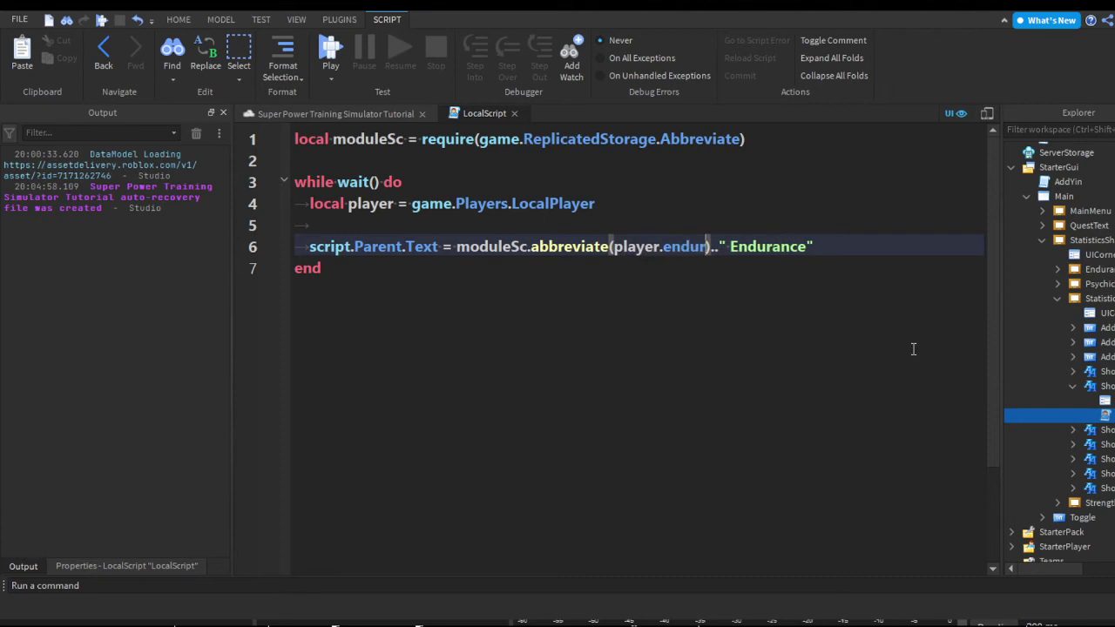
pyautogui.write('ance.Value')
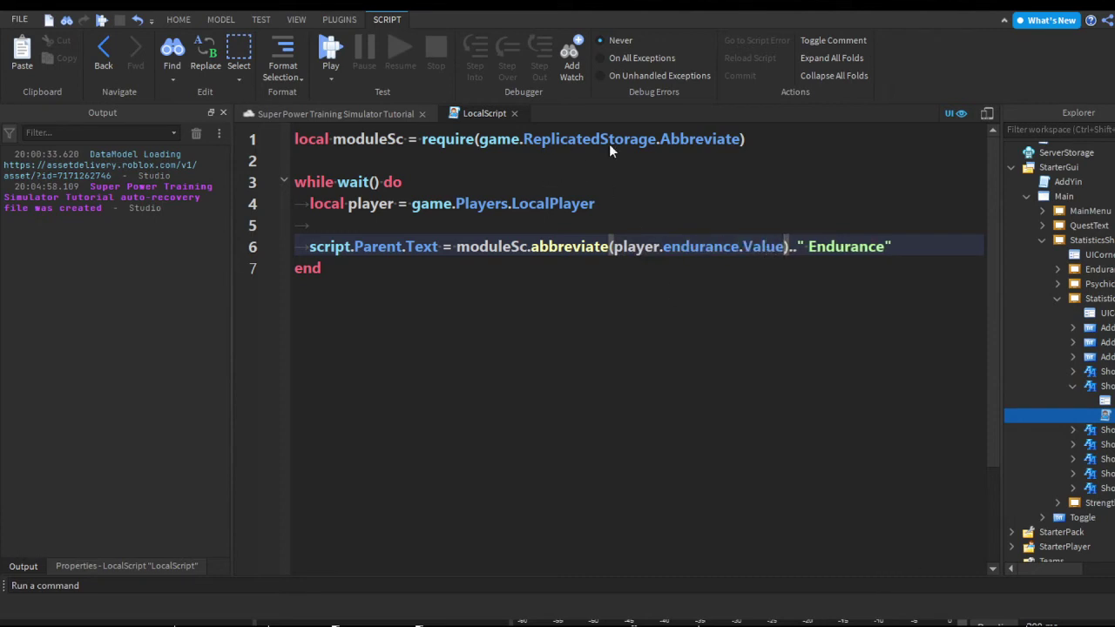
pyautogui.hotkey('ctrl', 'w')
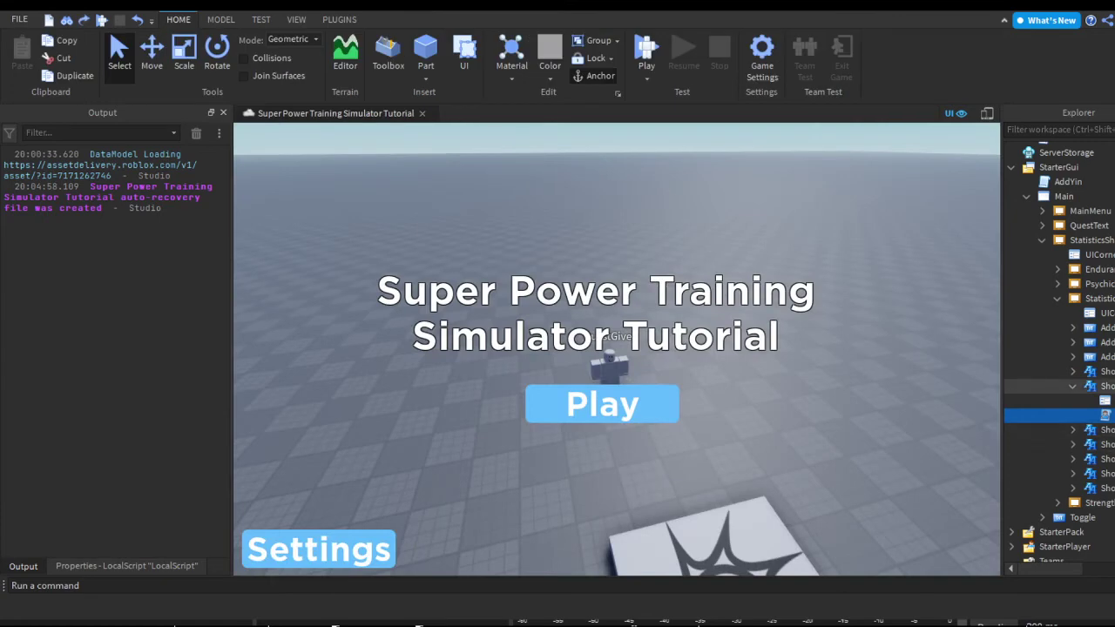
# Paste the module require line at the top of the endurance multiplier script.
pyautogui.doubleClick(1105, 400)
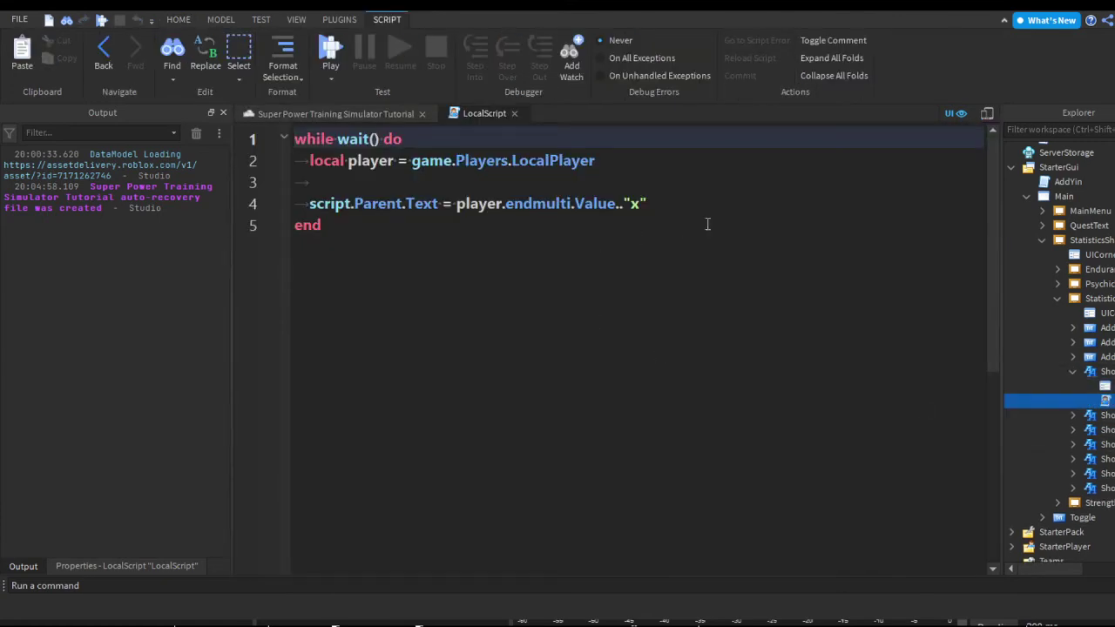
pyautogui.press('Return')
pyautogui.press('Return')
pyautogui.press('Up')
pyautogui.press('Up')
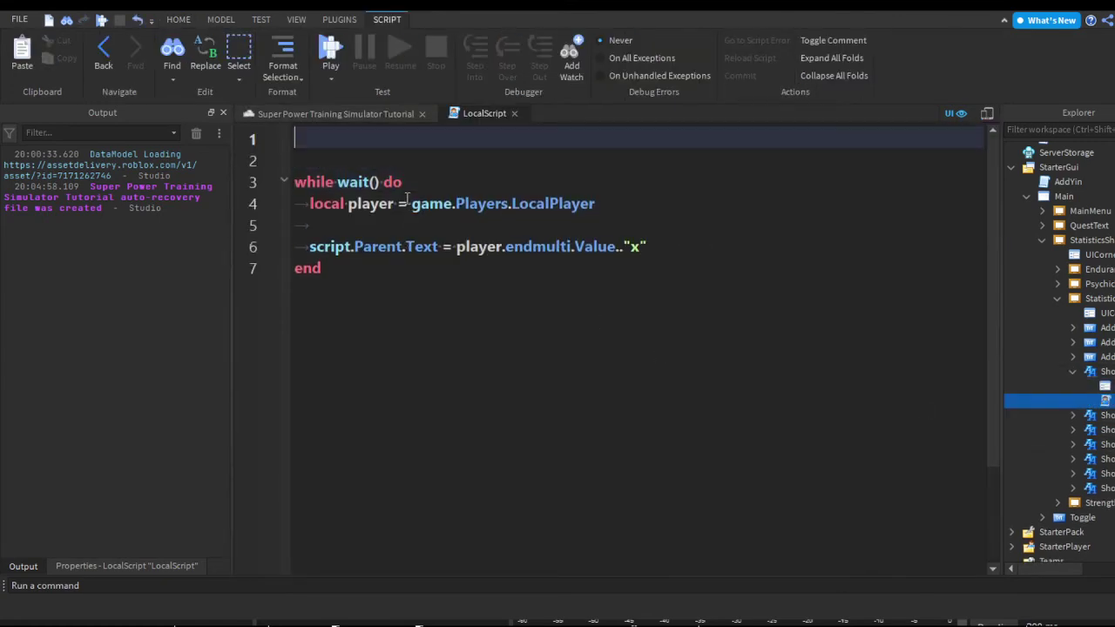
pyautogui.hotkey('ctrl', 'v')
pyautogui.press('Down')
pyautogui.press('Down')
pyautogui.press('Down')
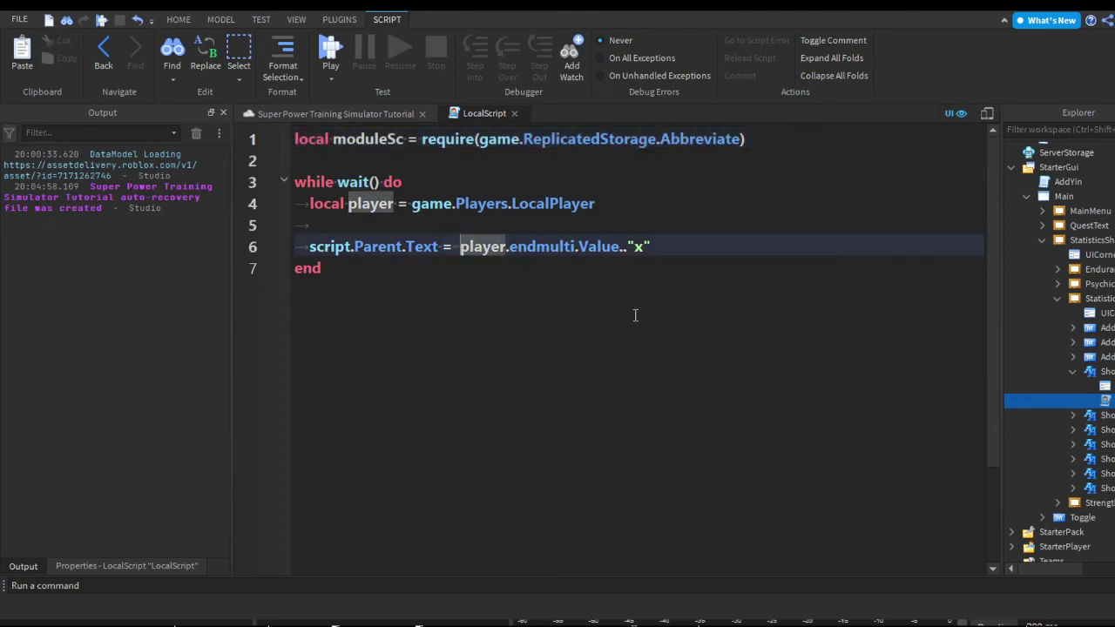
# Replace line 6's value with moduleSc.abbreviate() around the endmulti value.
pyautogui.write('moduleSc.a')
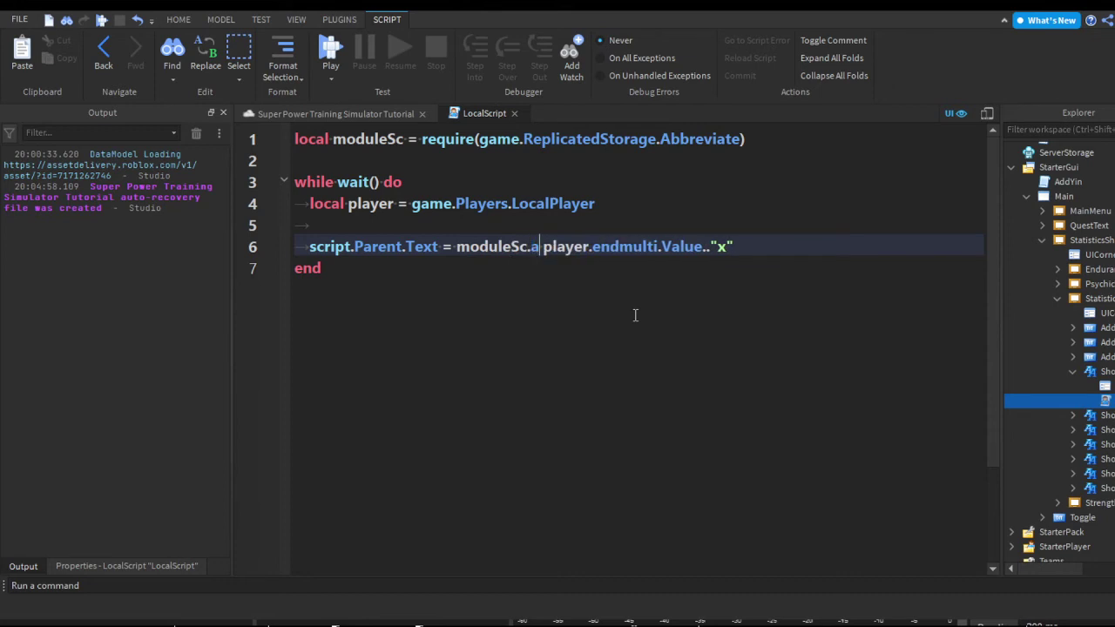
pyautogui.write('bbreviate()')
pyautogui.press('Right')
pyautogui.press('Right')
pyautogui.hotkey('ctrl', 'shift', 'Right')
pyautogui.hotkey('ctrl', 'shift', 'Right')
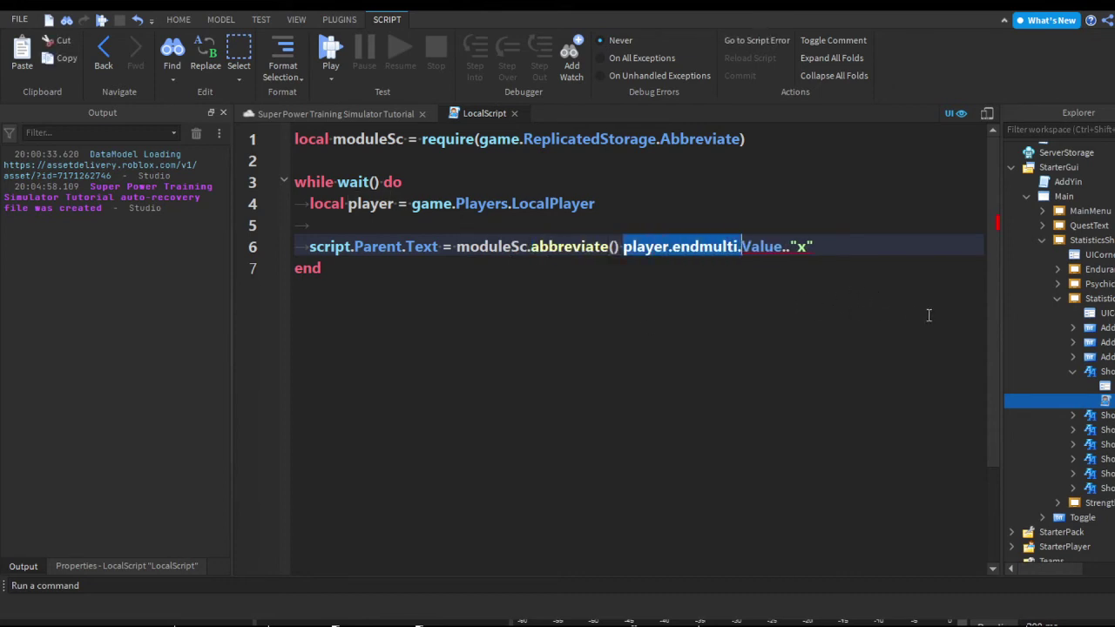
pyautogui.hotkey('ctrl', 'shift', 'Right')
pyautogui.hotkey('ctrl', 'shift', 'Right')
pyautogui.hotkey('ctrl', 'x')
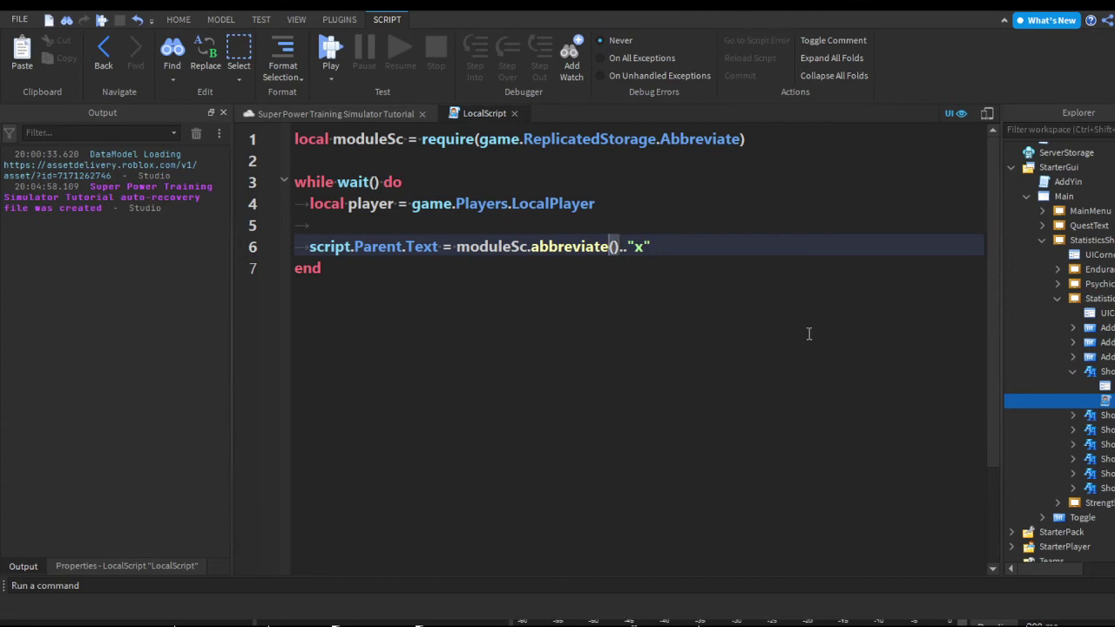
pyautogui.write('player.endmulti.Value')
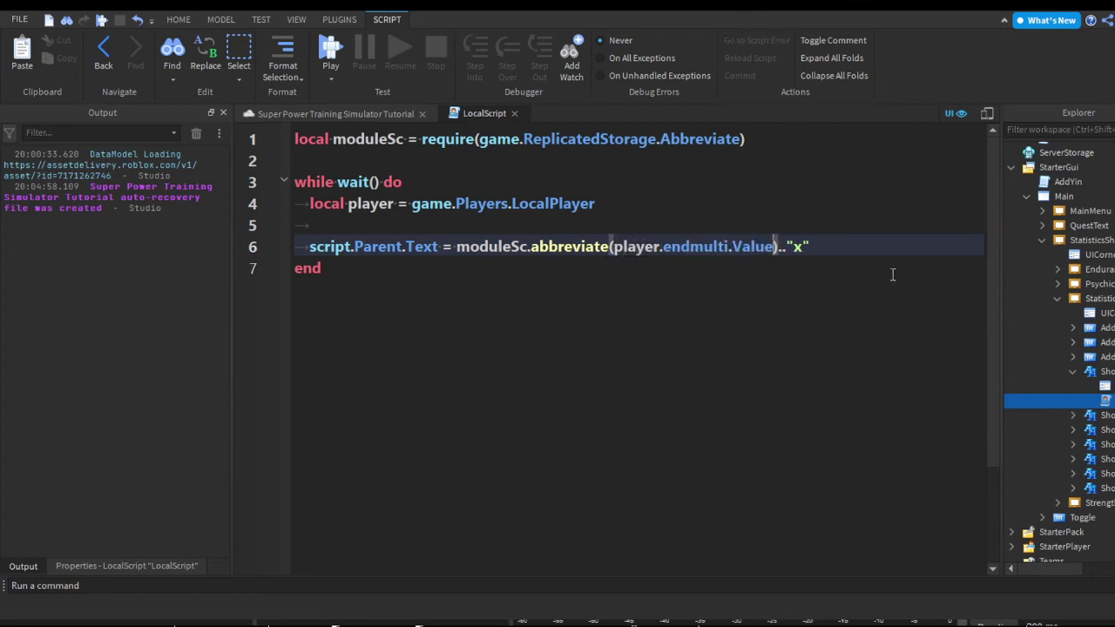
pyautogui.press('Up')
# Start a playtest, open the stats panel and punch to train Strength.
pyautogui.click(514, 113)
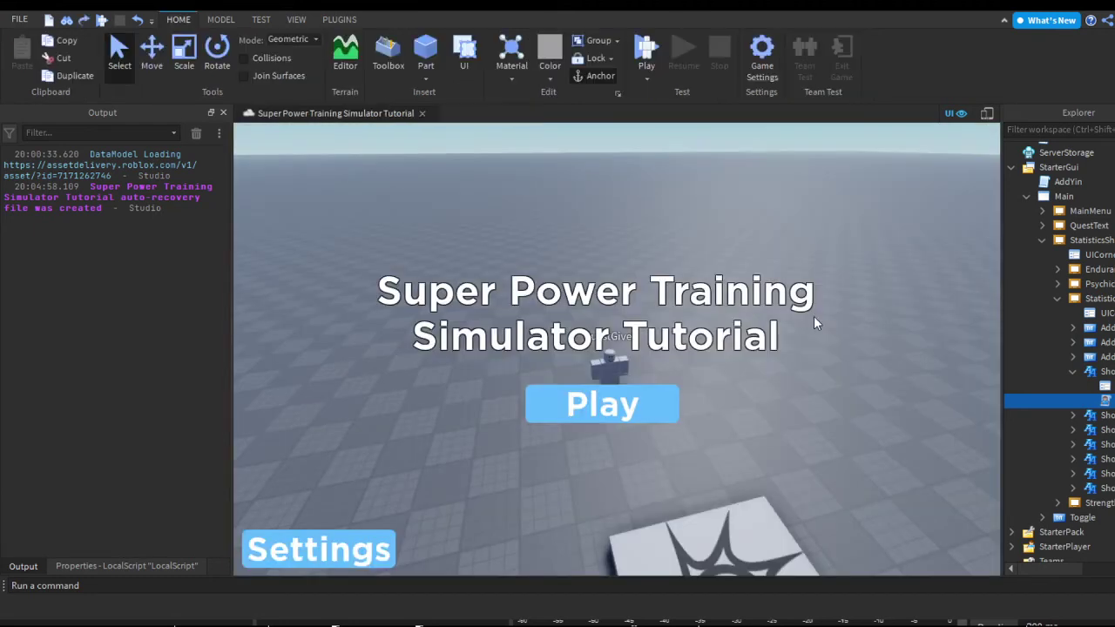
pyautogui.click(1031, 526)
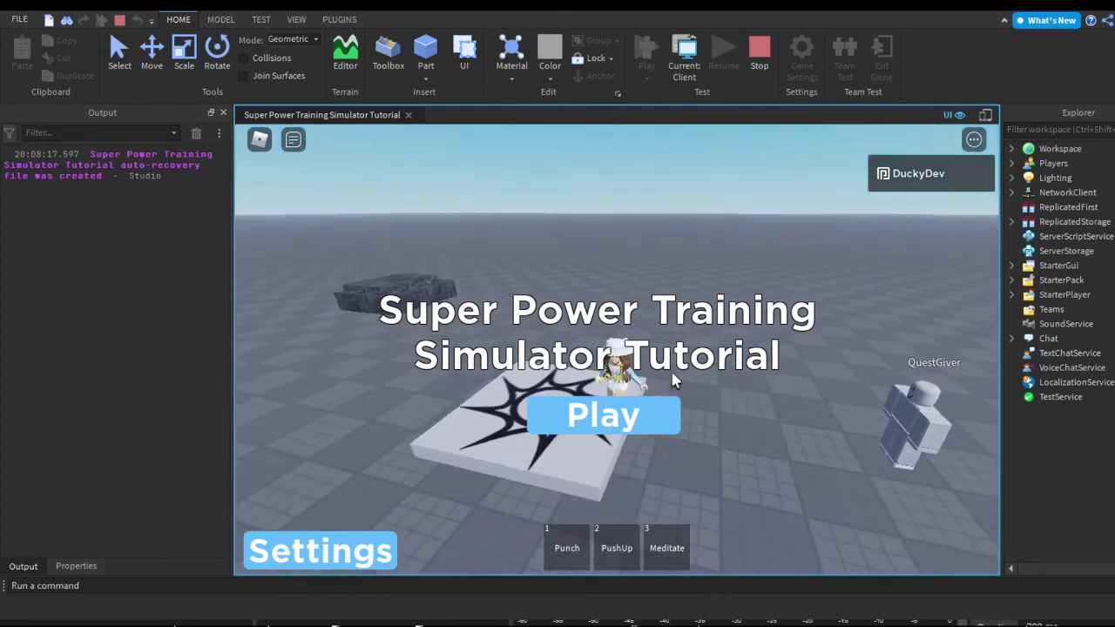
pyautogui.click(643, 420)
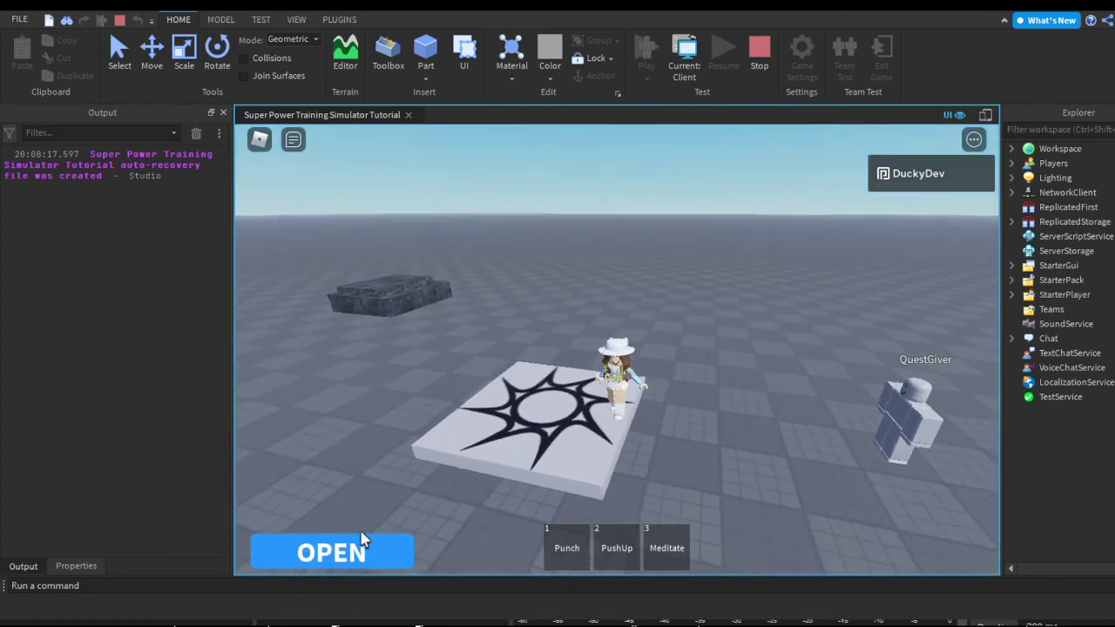
pyautogui.click(362, 545)
pyautogui.press('1')
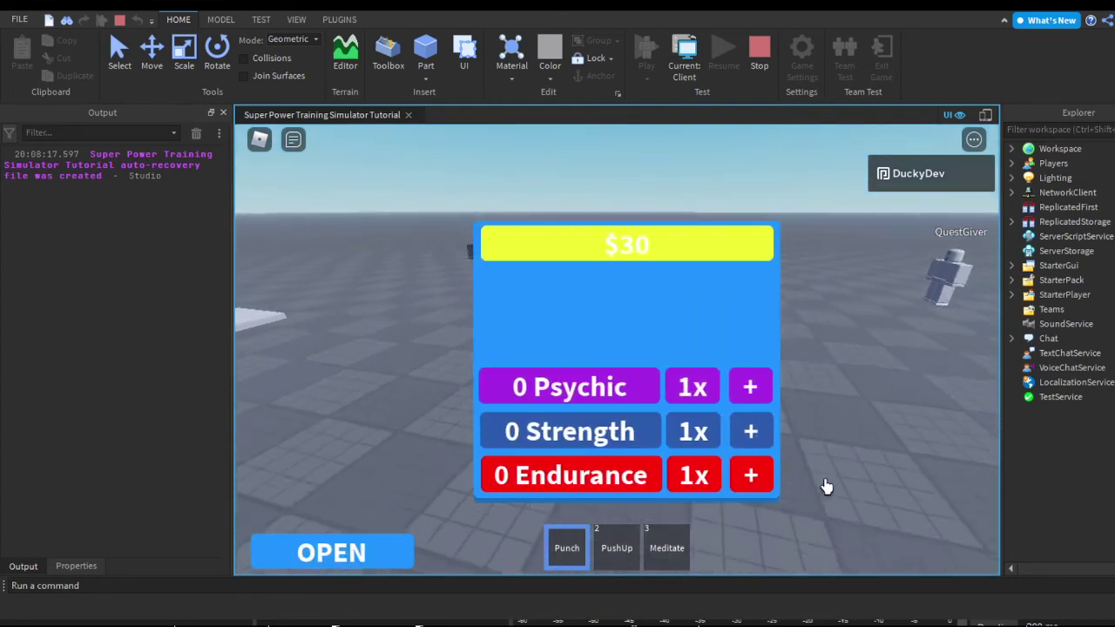
pyautogui.click(825, 486)
pyautogui.click(820, 483)
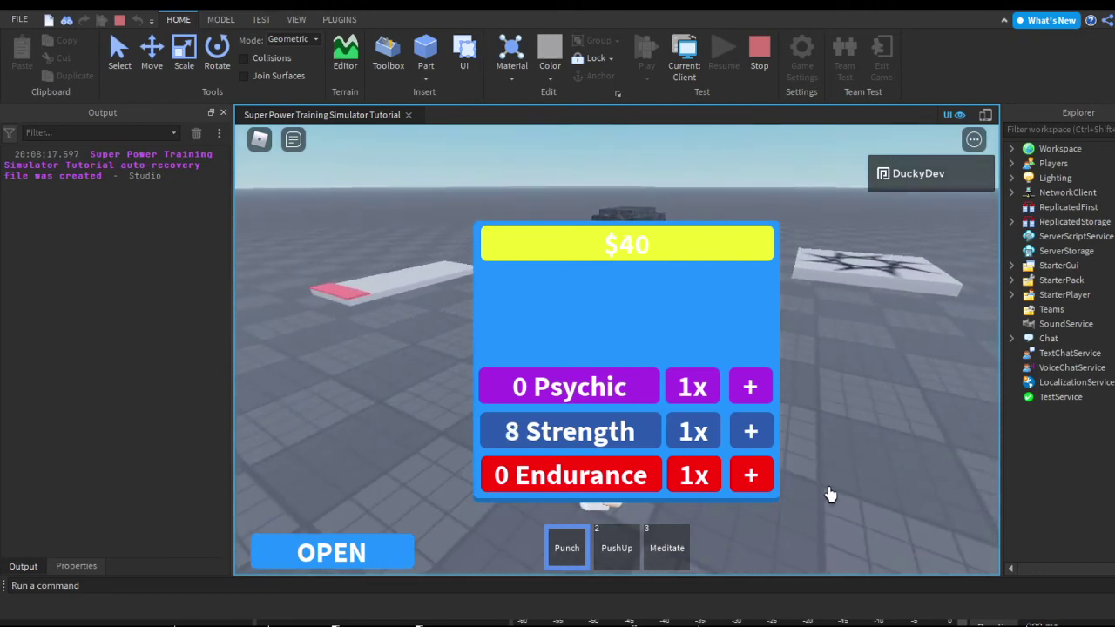
pyautogui.click(828, 494)
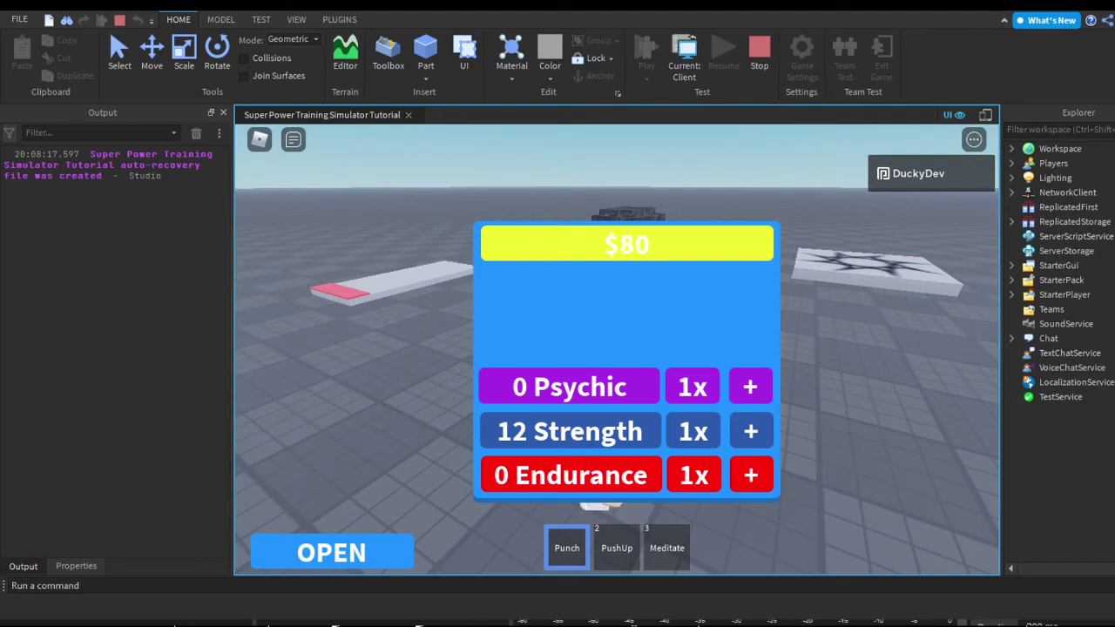
# Walk the baseplate, buy the 150 Yin Strength upgrade and decline the other offers.
pyautogui.press('w')
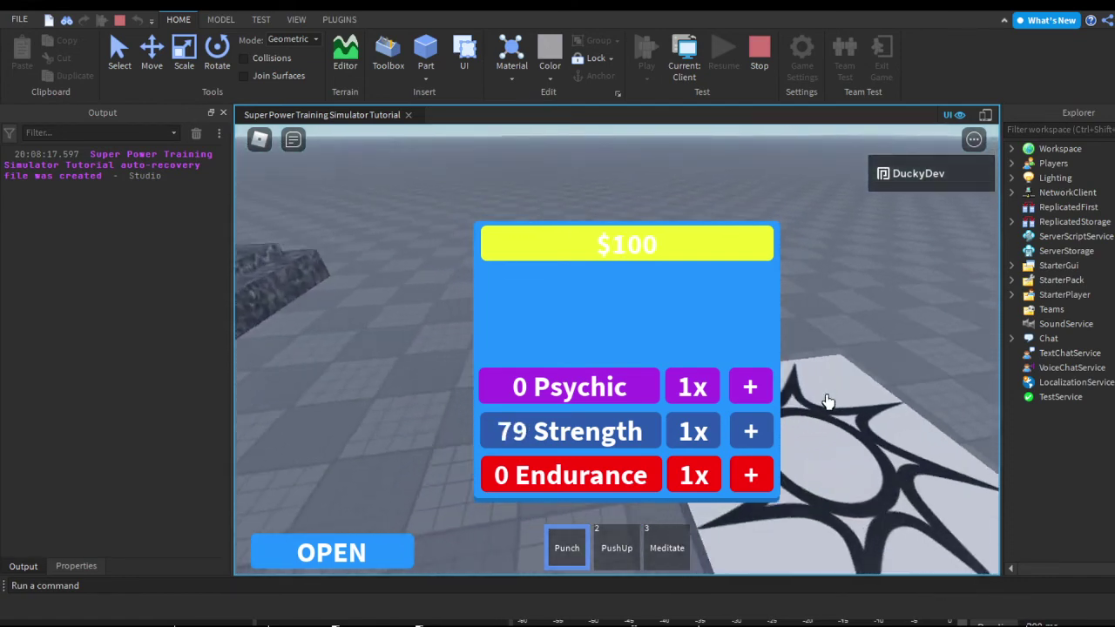
pyautogui.click(751, 394)
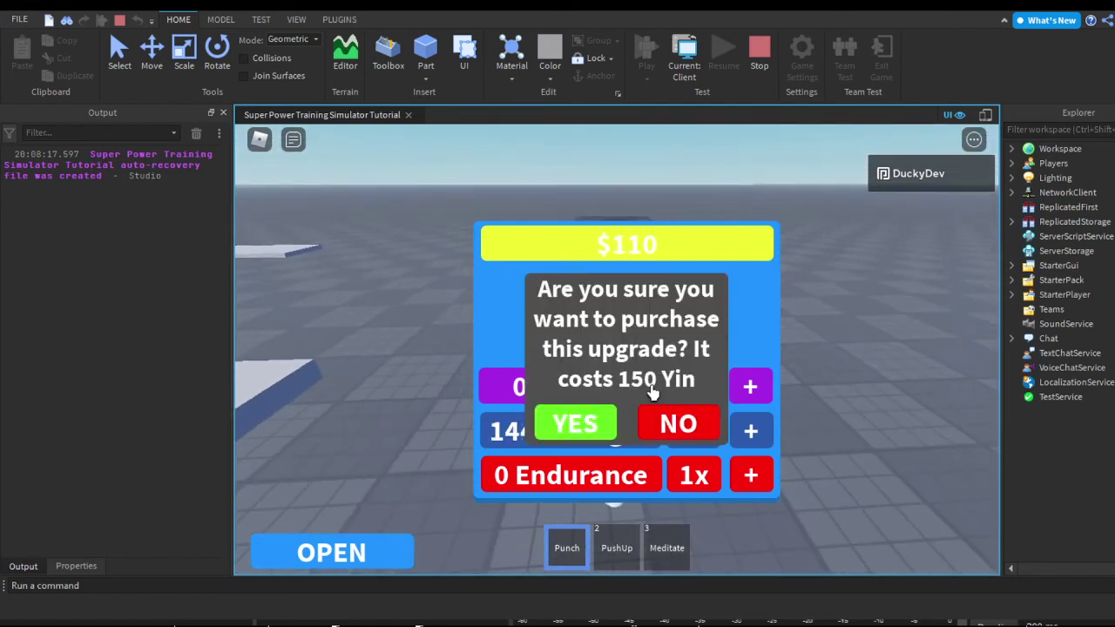
pyautogui.click(678, 423)
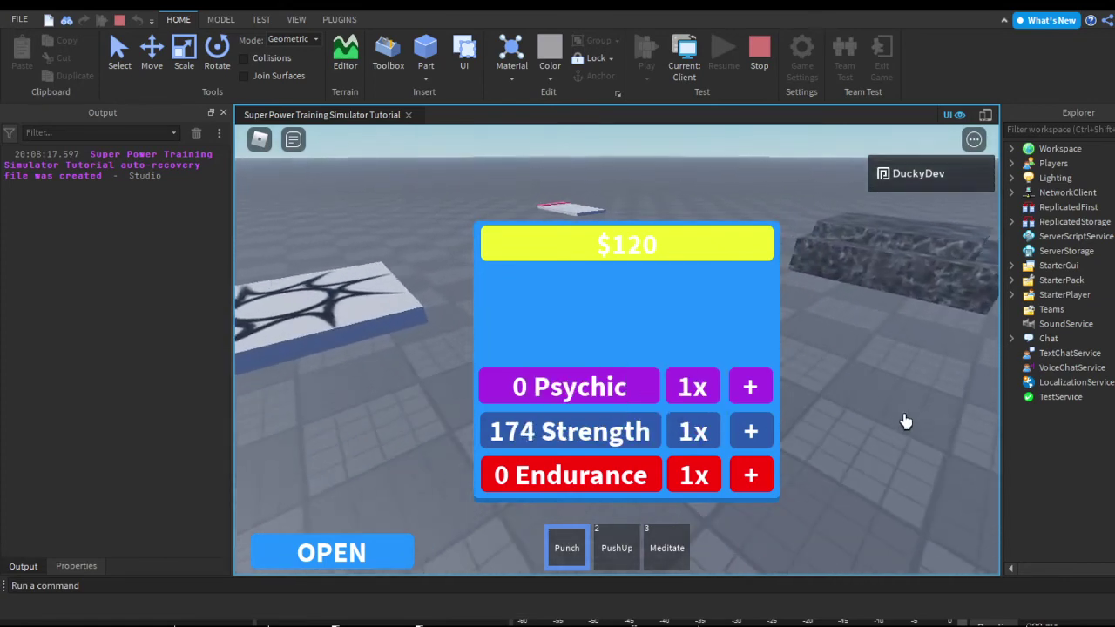
pyautogui.press('d')
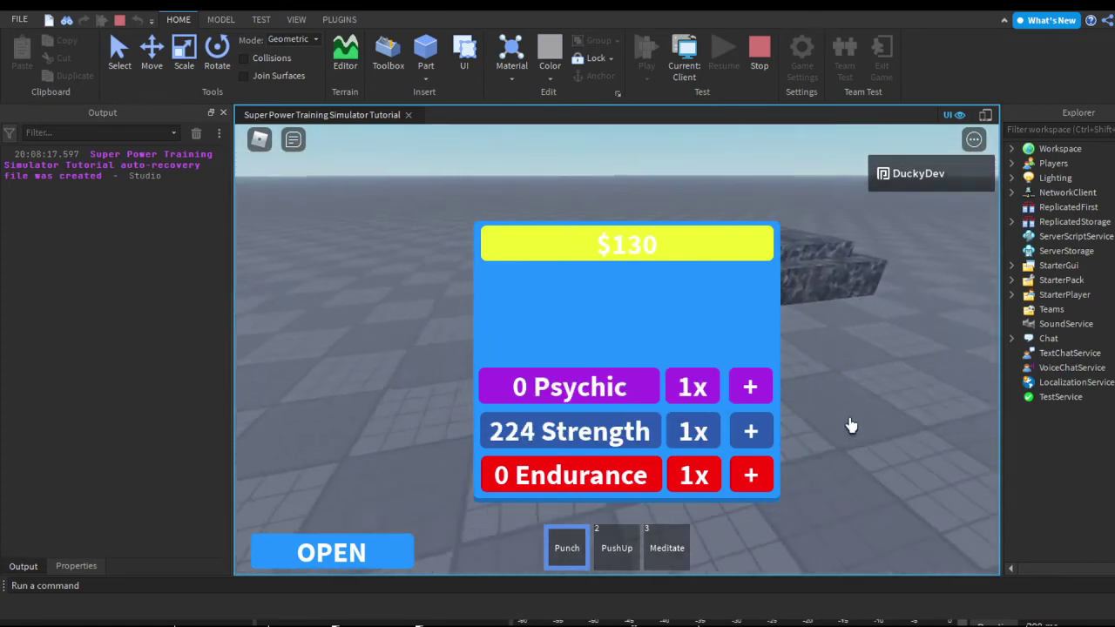
pyautogui.press('w')
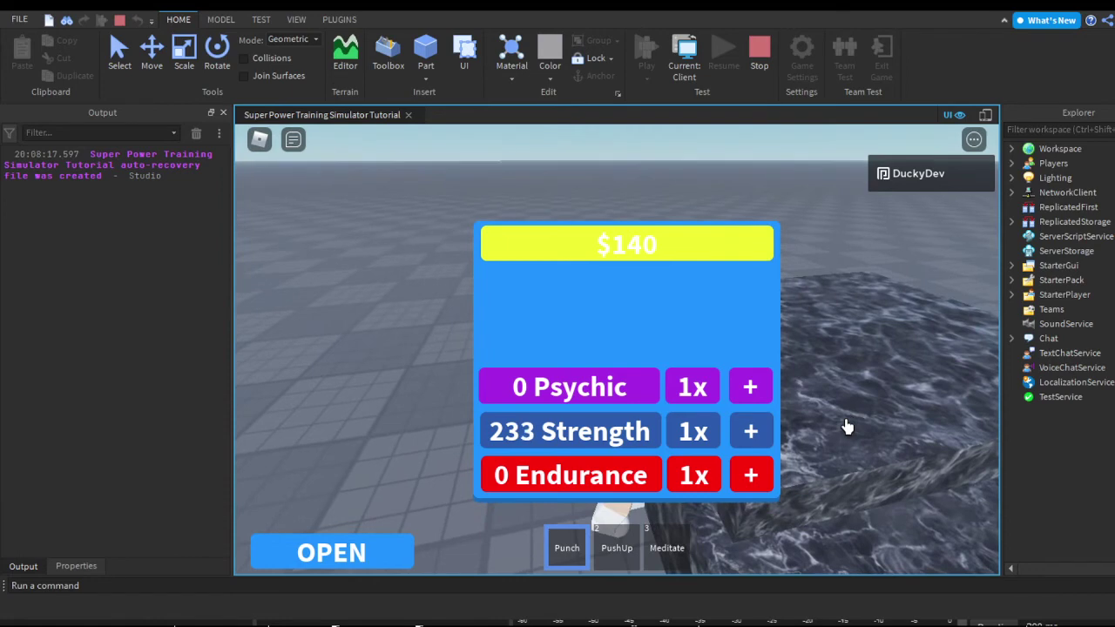
pyautogui.press('w')
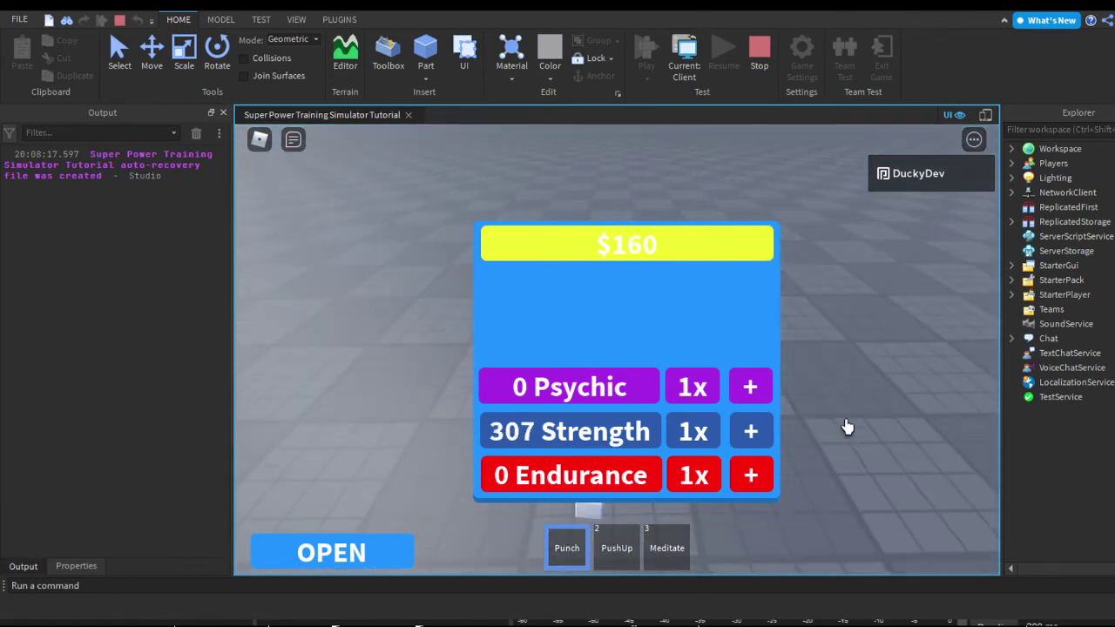
pyautogui.press('w')
pyautogui.press('w')
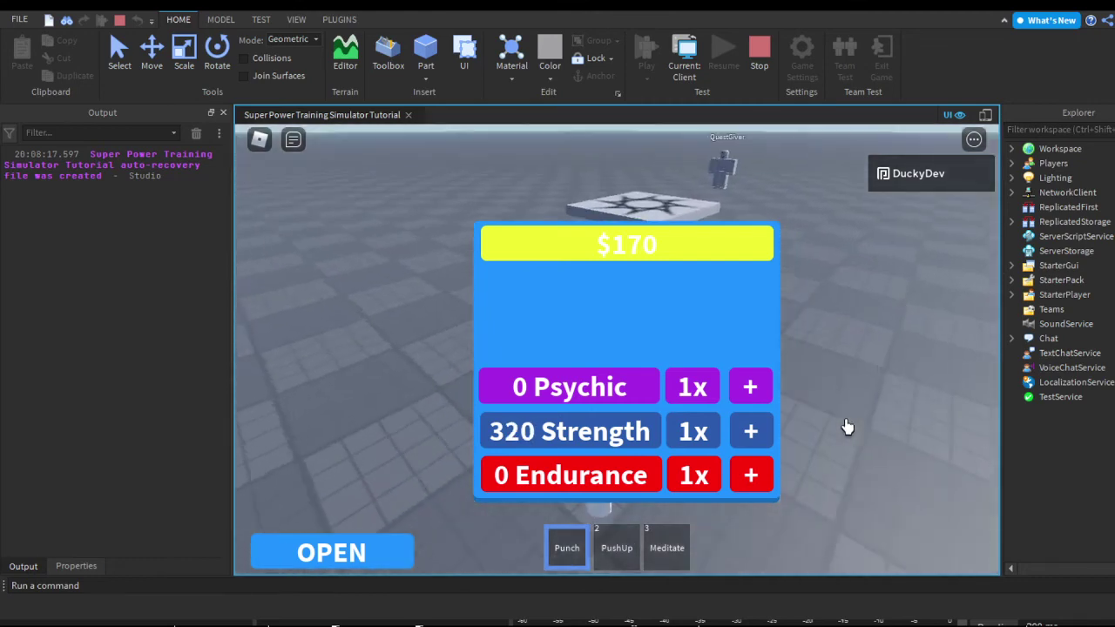
pyautogui.click(751, 432)
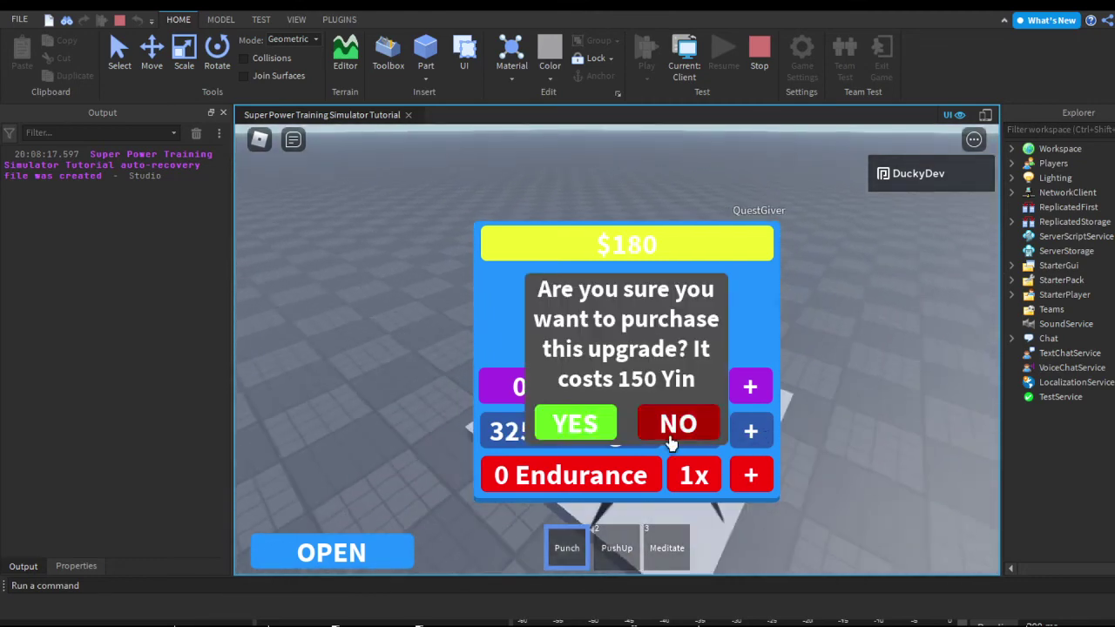
pyautogui.click(608, 425)
pyautogui.click(671, 424)
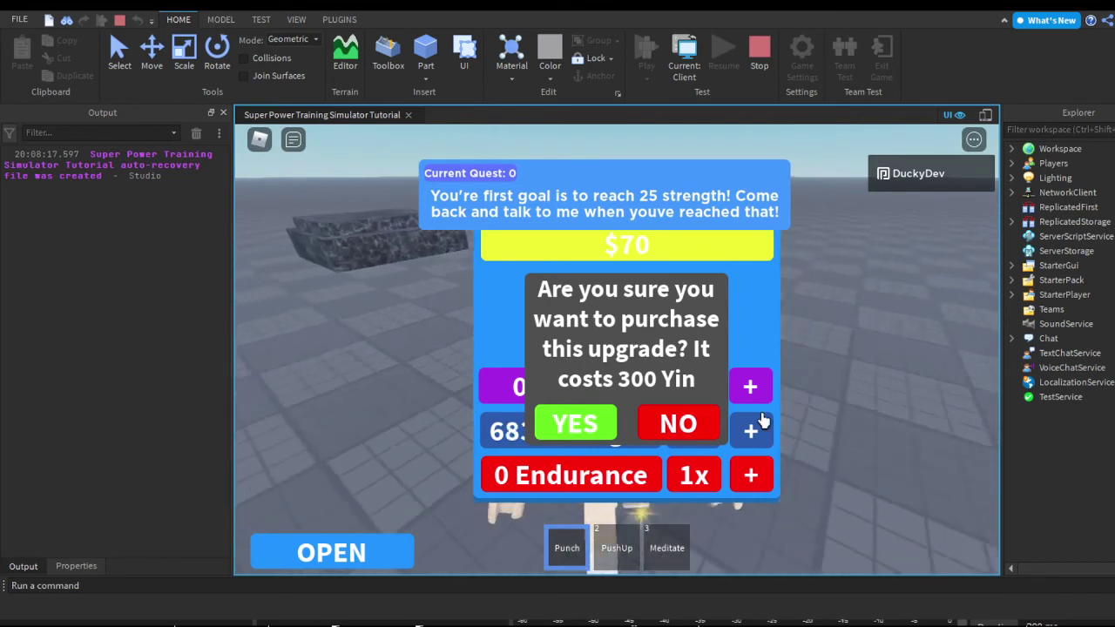
pyautogui.click(668, 427)
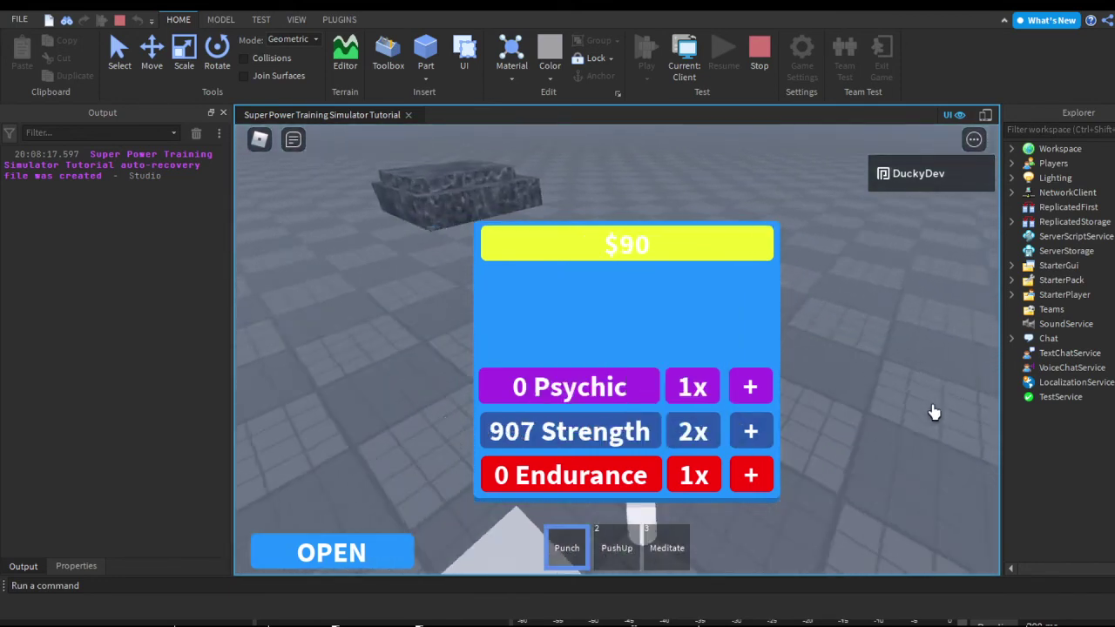
# Keep punching, skip the 150 Yin offer, and buy the 300 Yin Strength upgrade.
pyautogui.click(1109, 368)
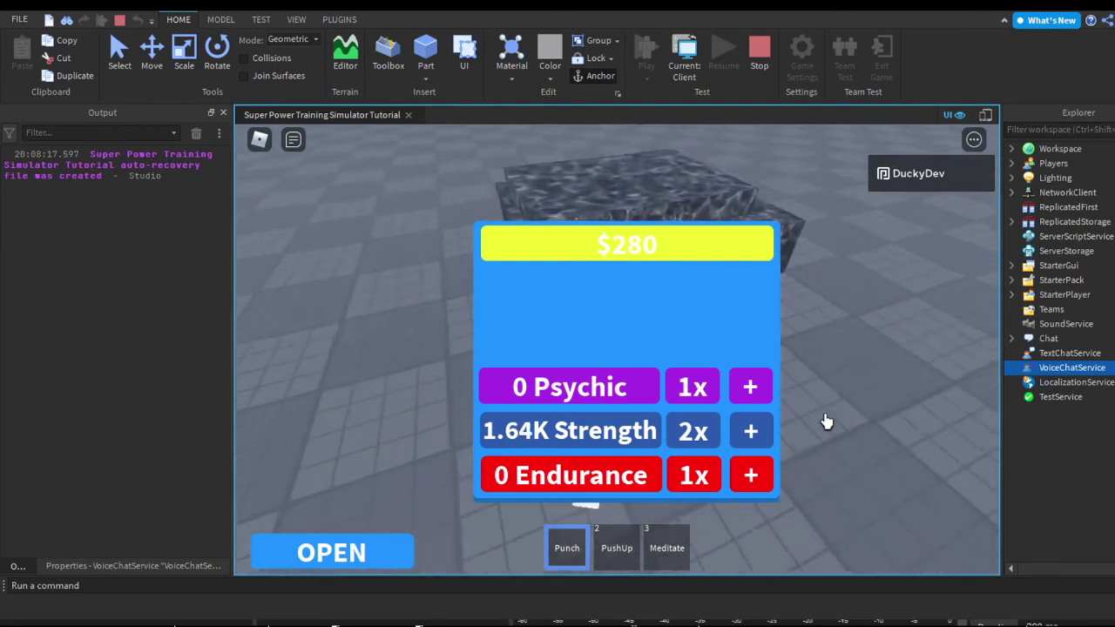
pyautogui.click(749, 473)
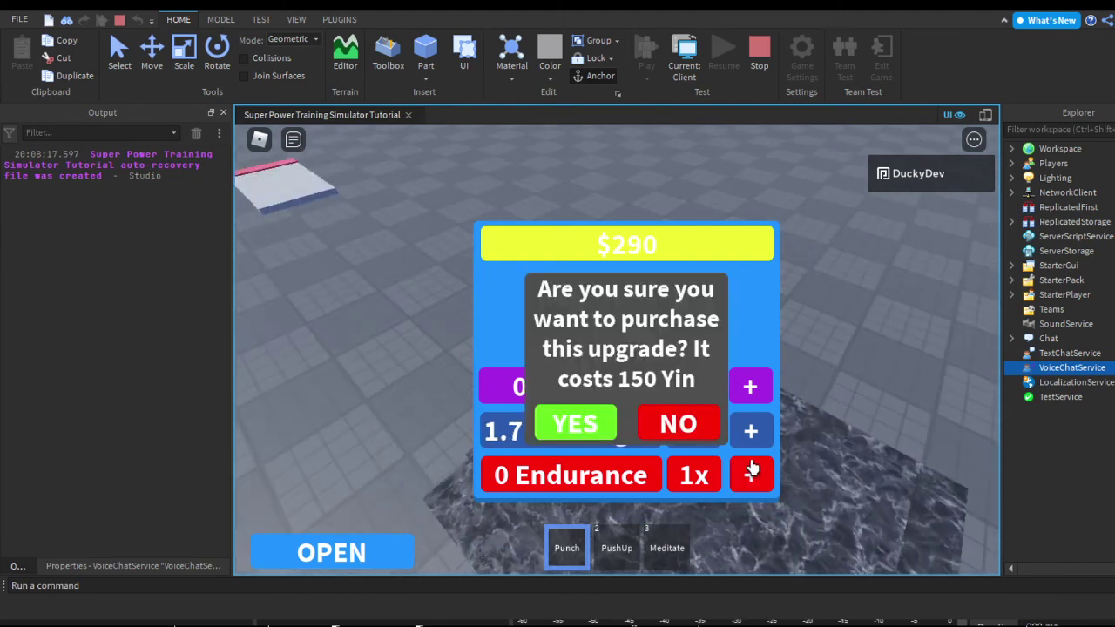
pyautogui.click(678, 424)
pyautogui.click(751, 430)
pyautogui.click(697, 432)
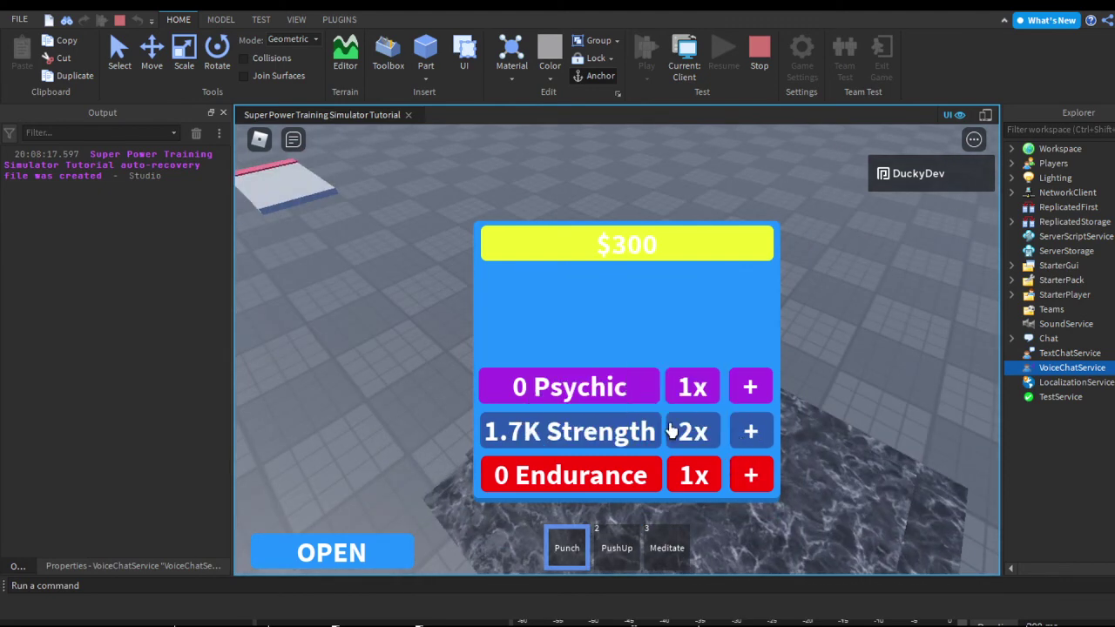
# Decline the 600 Yin upgrade, punch Strength up to 2.54K, and toggle the stats panel.
pyautogui.click(754, 429)
pyautogui.click(575, 424)
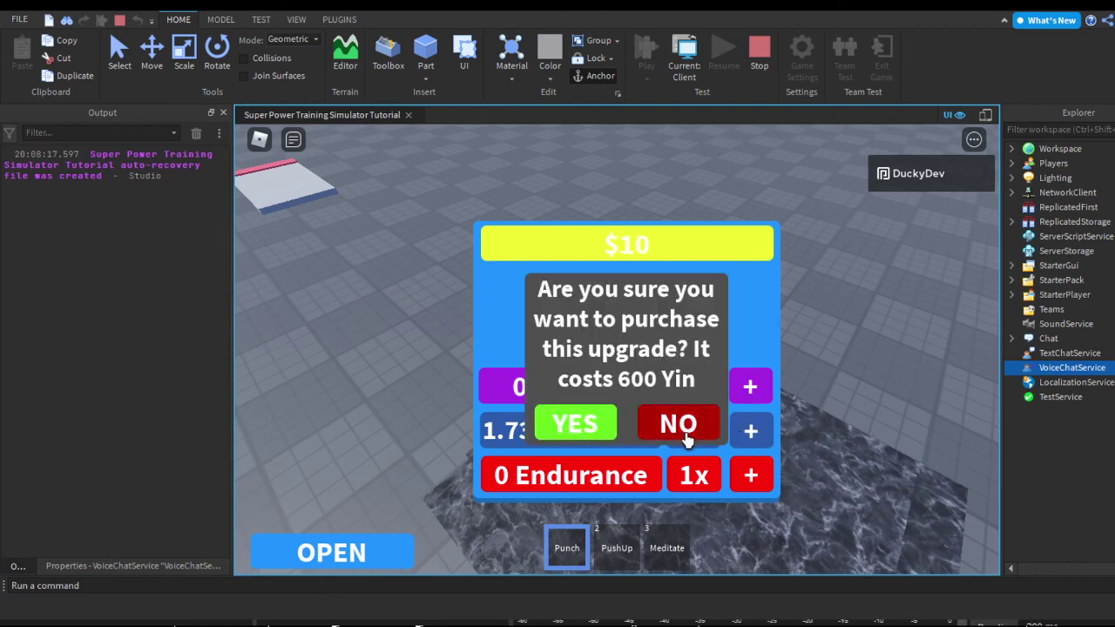
pyautogui.click(682, 427)
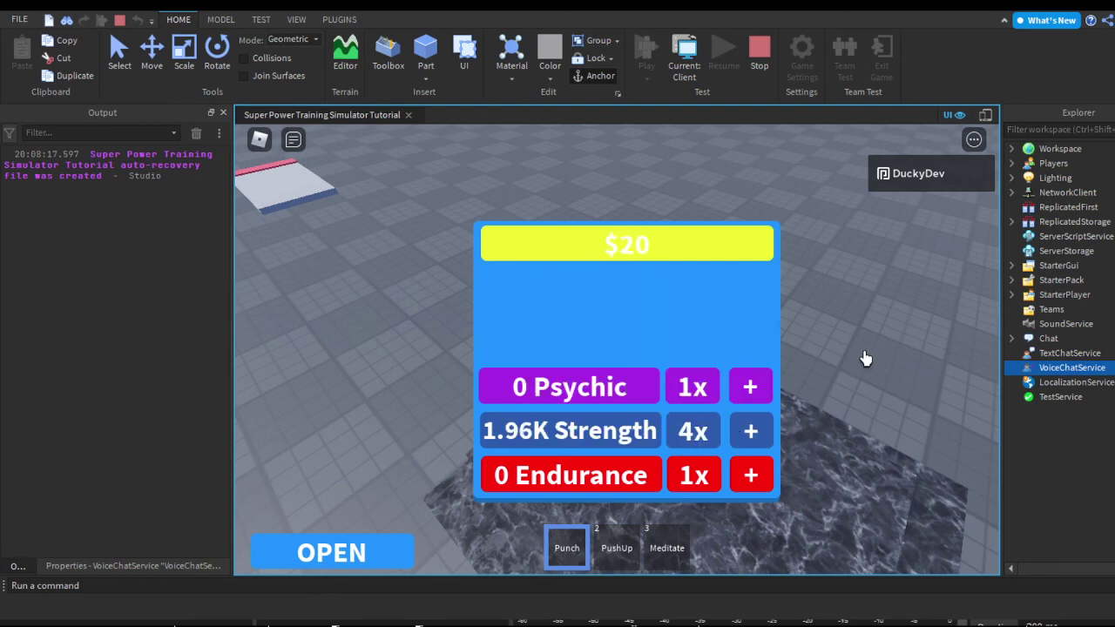
pyautogui.click(865, 358)
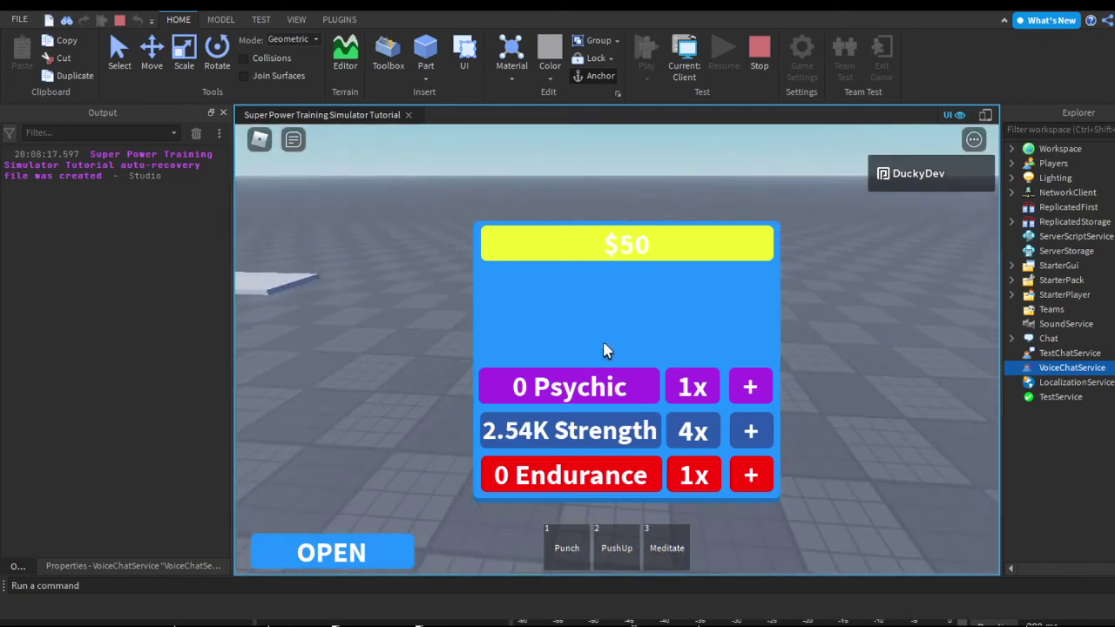
pyautogui.click(381, 558)
pyautogui.click(398, 553)
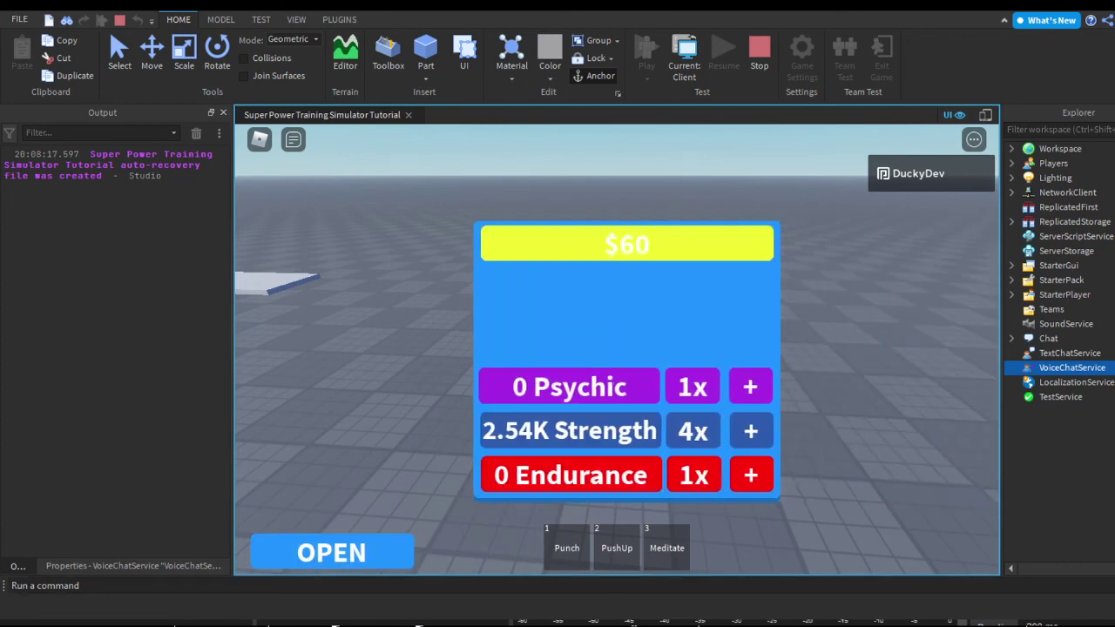